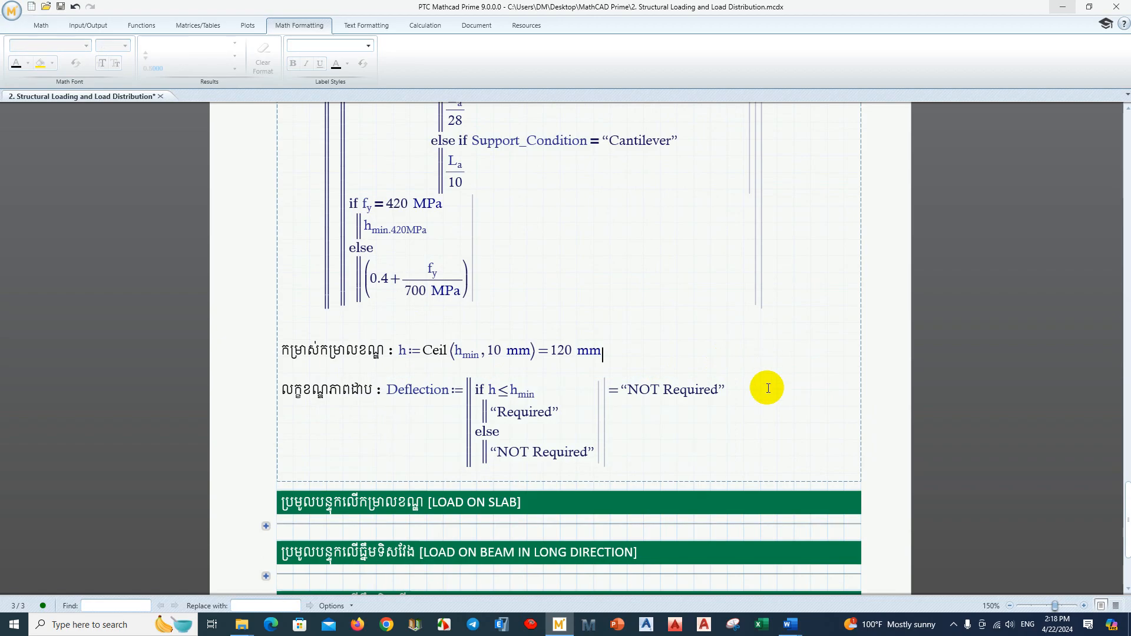
- Rename the deflection condition variable in the slab thickness section to Deflection_Check
scroll(796, 368, "down", 4)
scroll(460, 358, "up", 2)
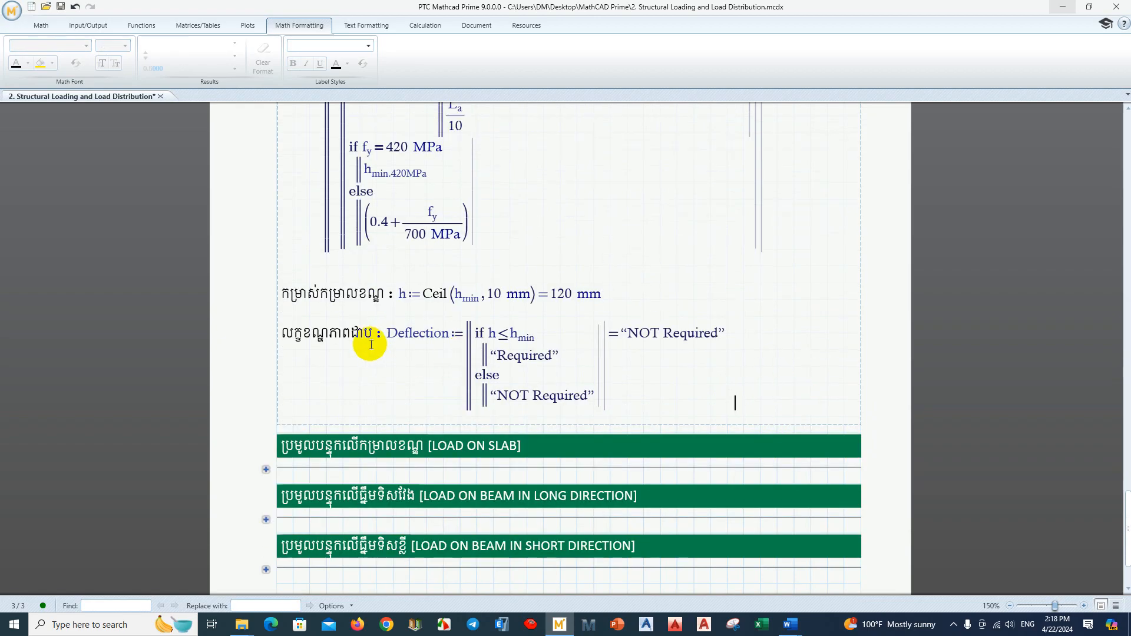
left_click(449, 336)
type("_Cuy")
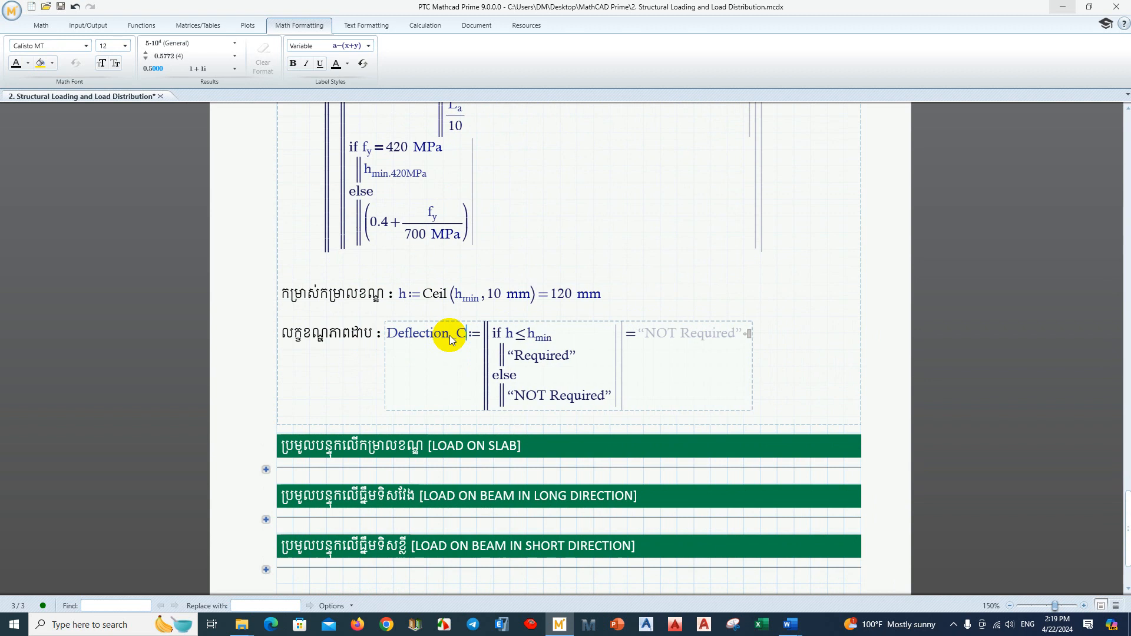
key("BackSpace")
key("BackSpace")
type("heck")
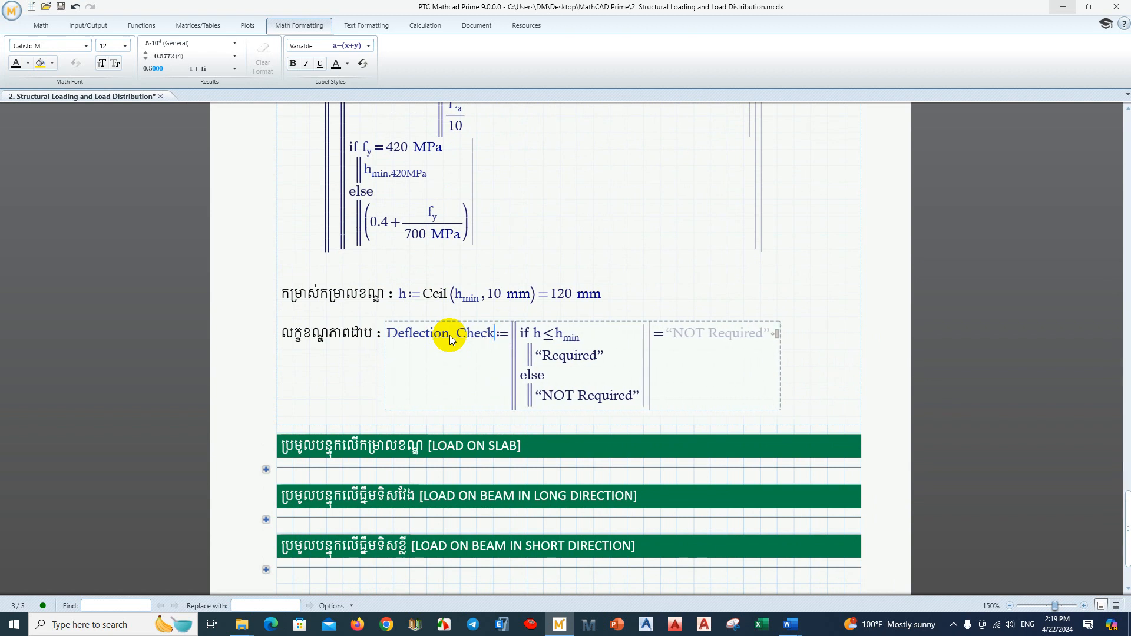
left_click(652, 280)
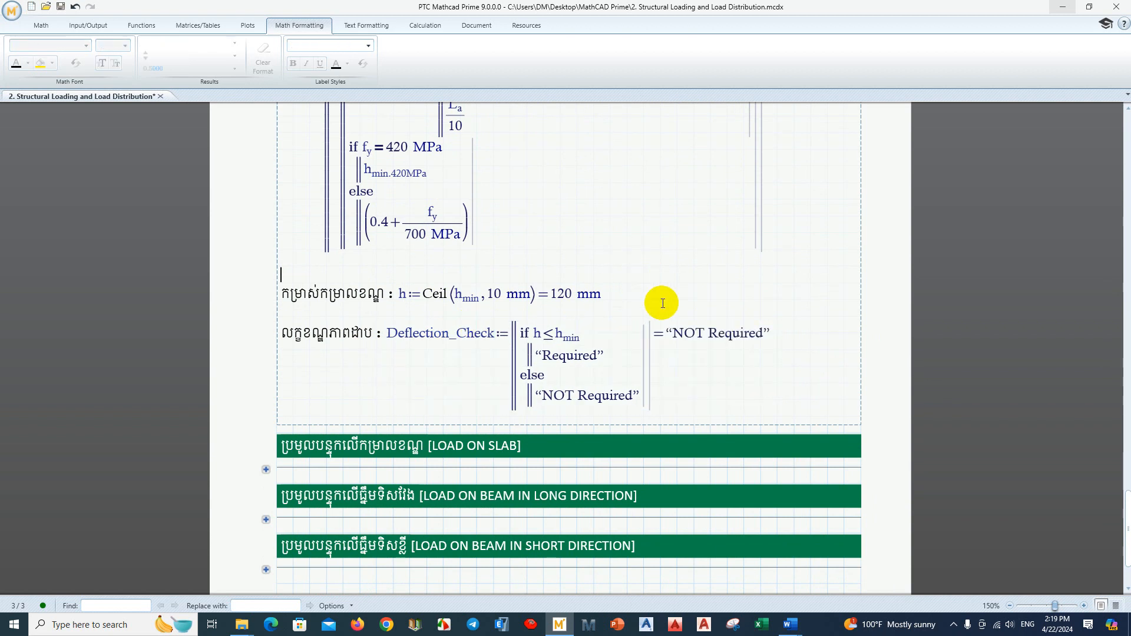
- Try moving the three load section headings and their collapsed areas down by one grid row
scroll(474, 486, "down", 1)
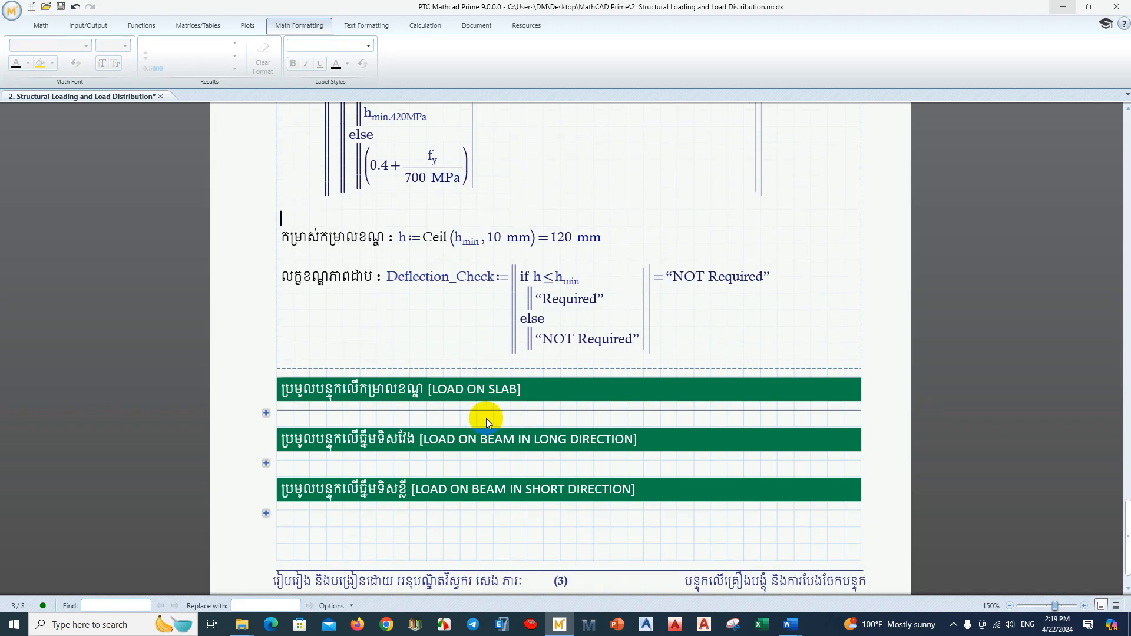
left_click(446, 390)
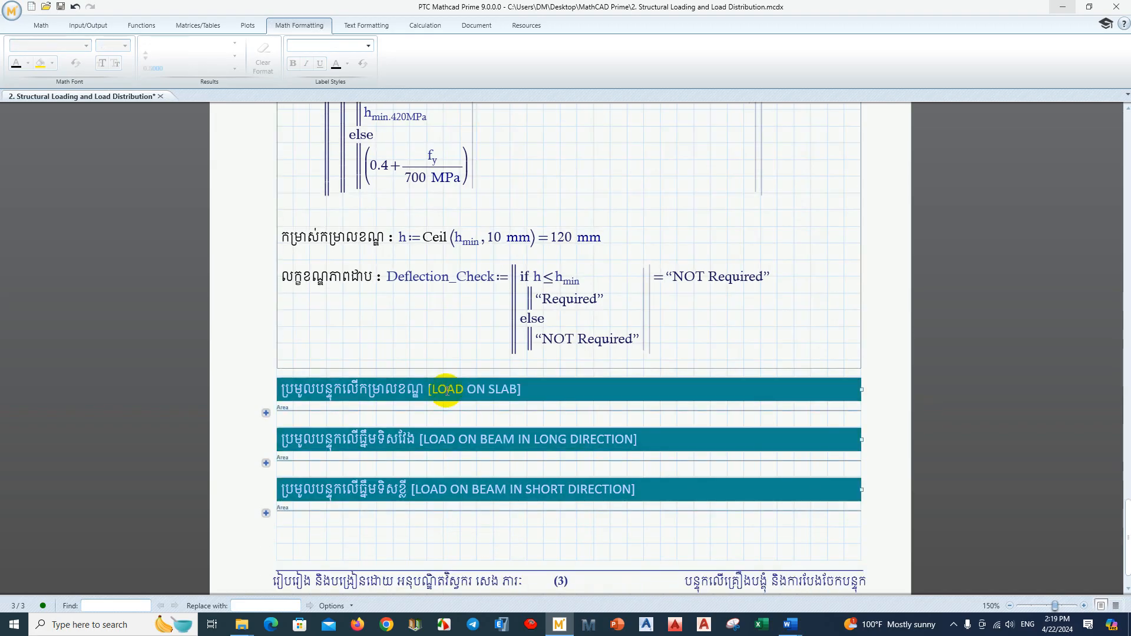
left_click(554, 532)
left_click_drag(568, 537, 465, 400)
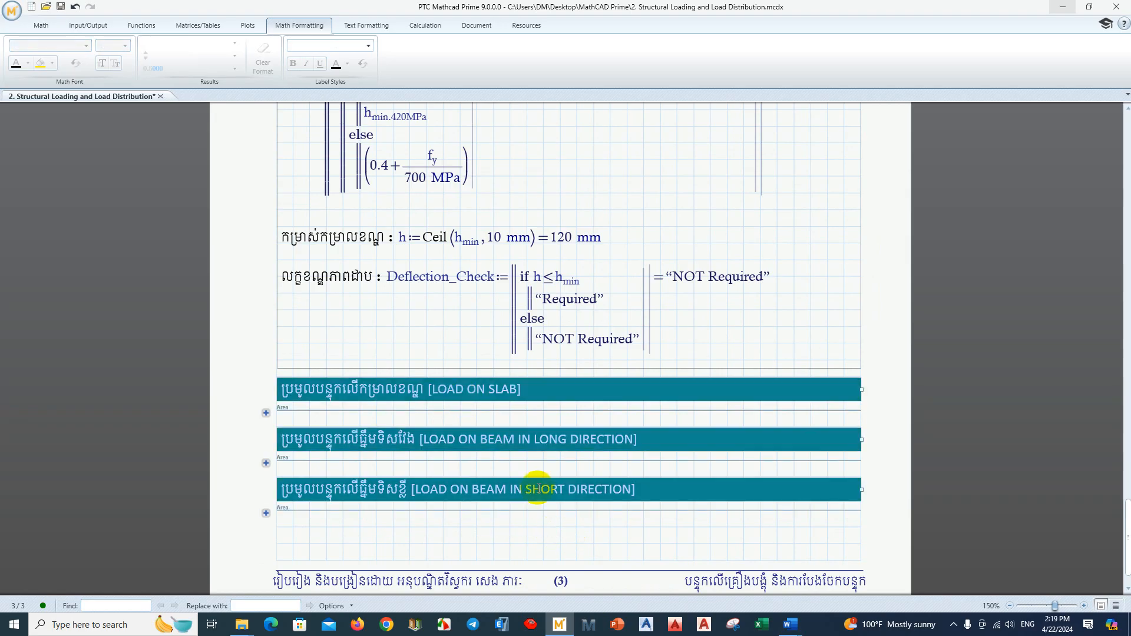
left_click(597, 526)
left_click_drag(635, 547, 508, 392)
left_click(554, 517)
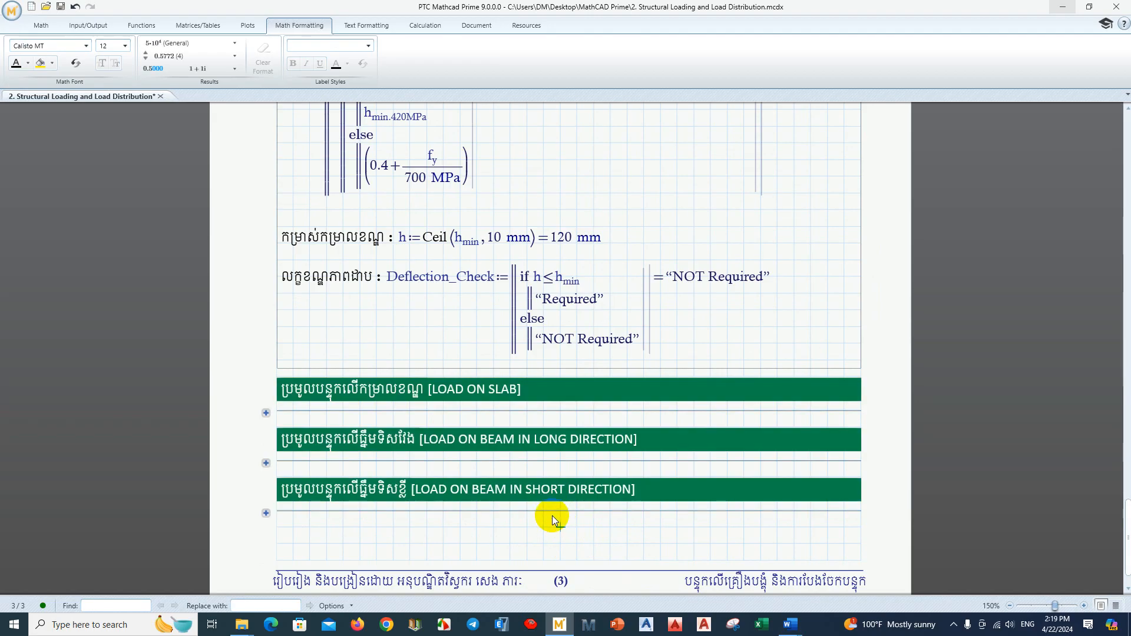
left_click_drag(577, 527, 488, 398)
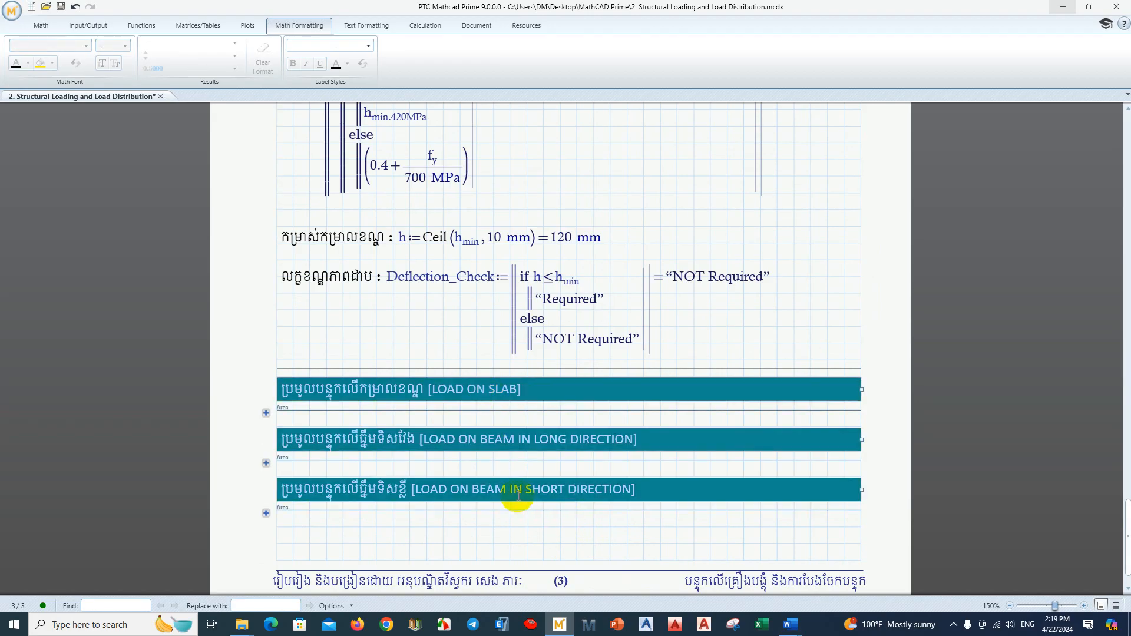
key("Down")
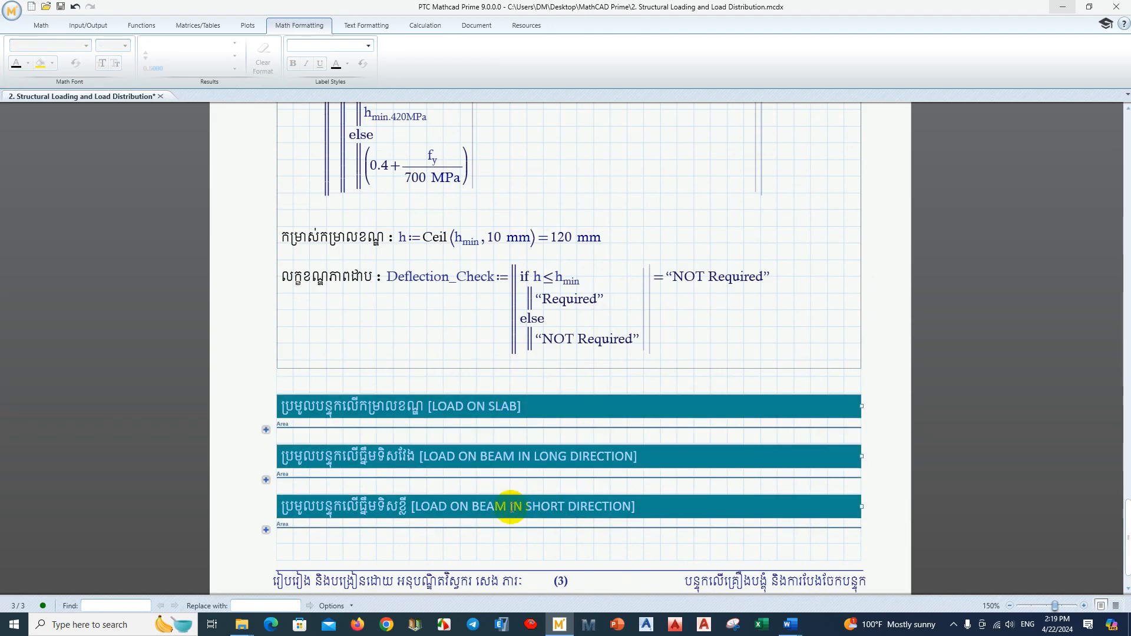
left_click(520, 547)
left_click_drag(533, 544, 469, 435)
key("Up")
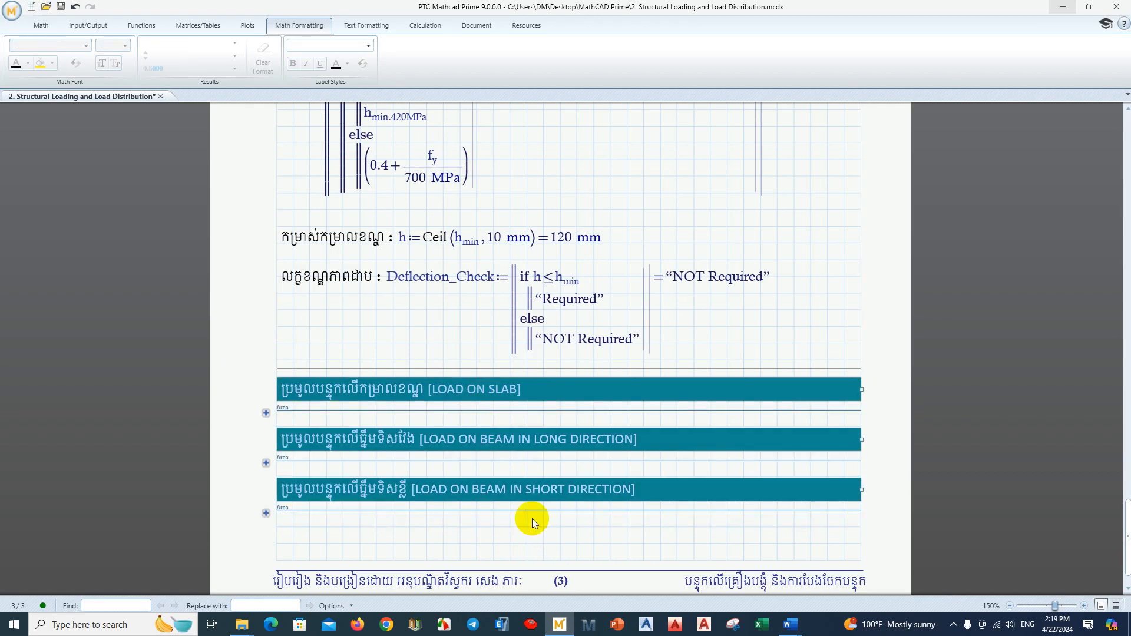
left_click(534, 525)
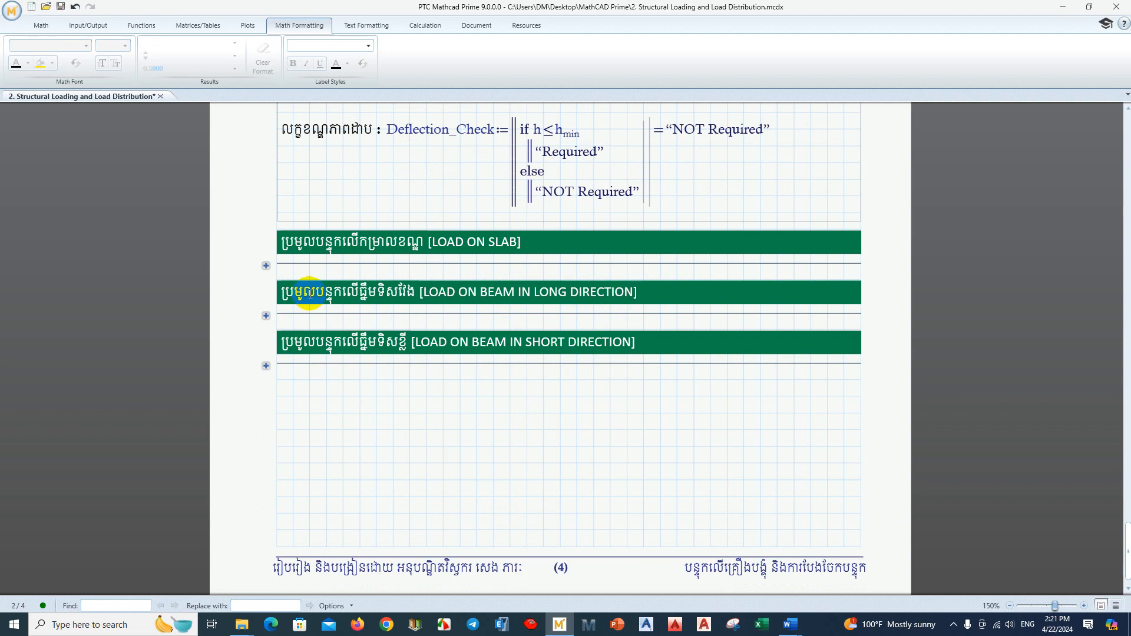
- Expand the LOAD ON SLAB area and define the tile load as SDL_Tile := γ_Tile · t_Tile beside its label, evaluating the result
left_click(266, 267)
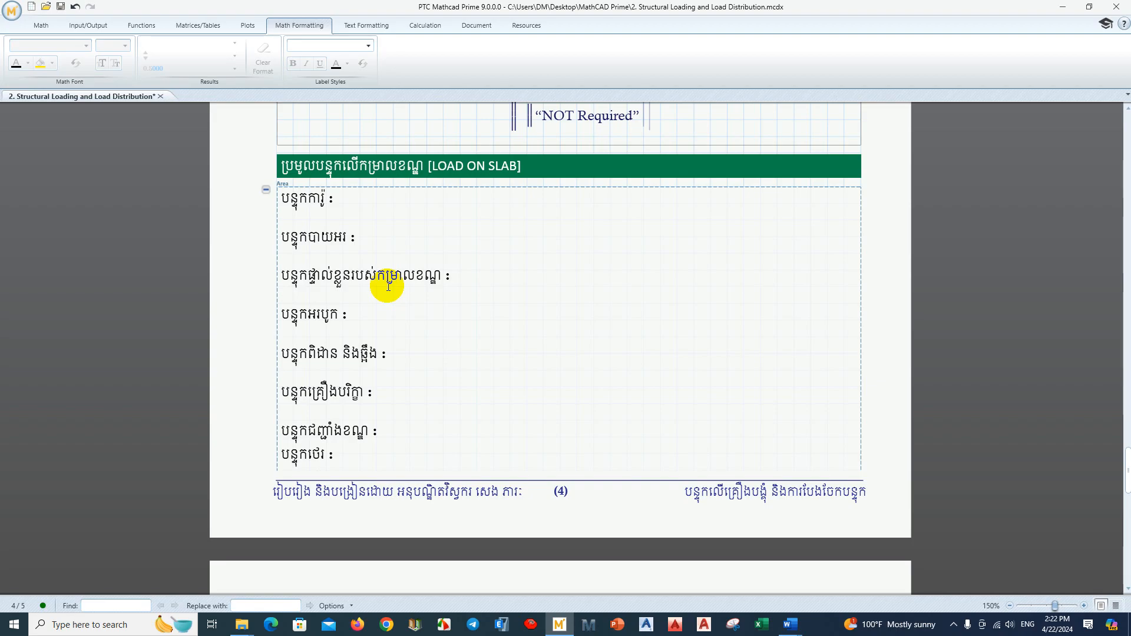
left_click(381, 197)
key("Tab")
key("Tab")
key("ctrl+shift+m")
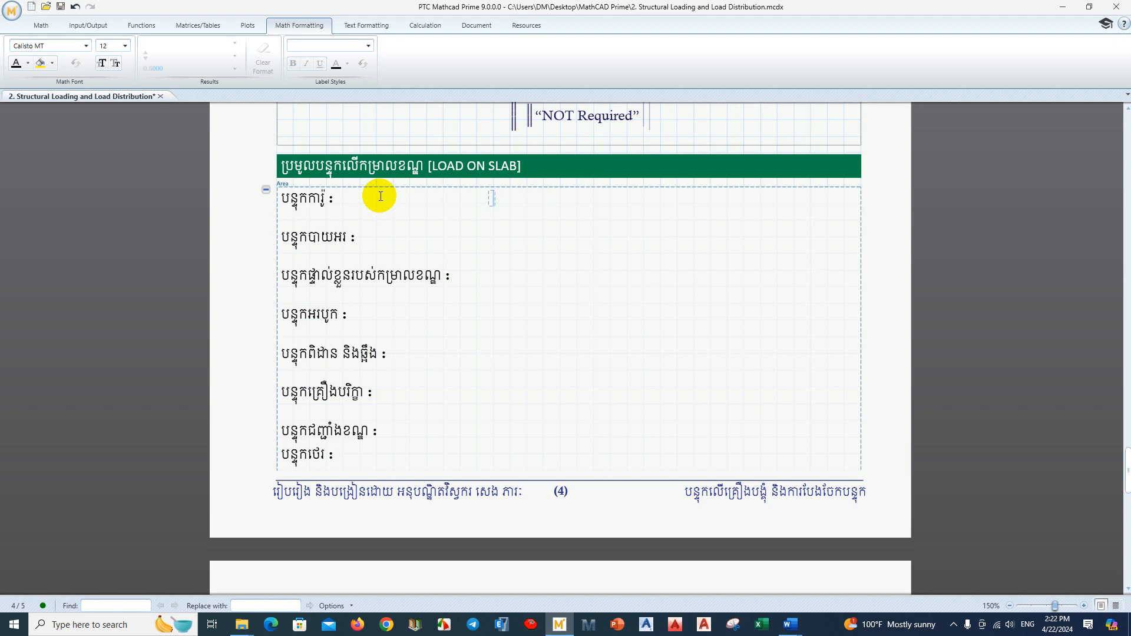
type("SDL")
type(".Tile:=")
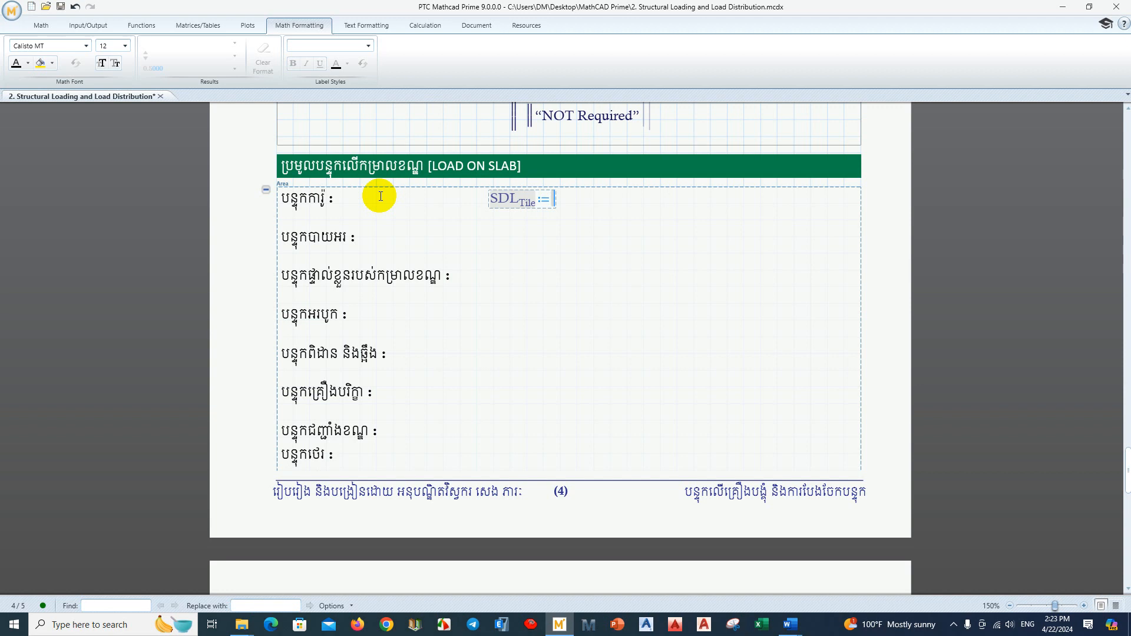
type("g")
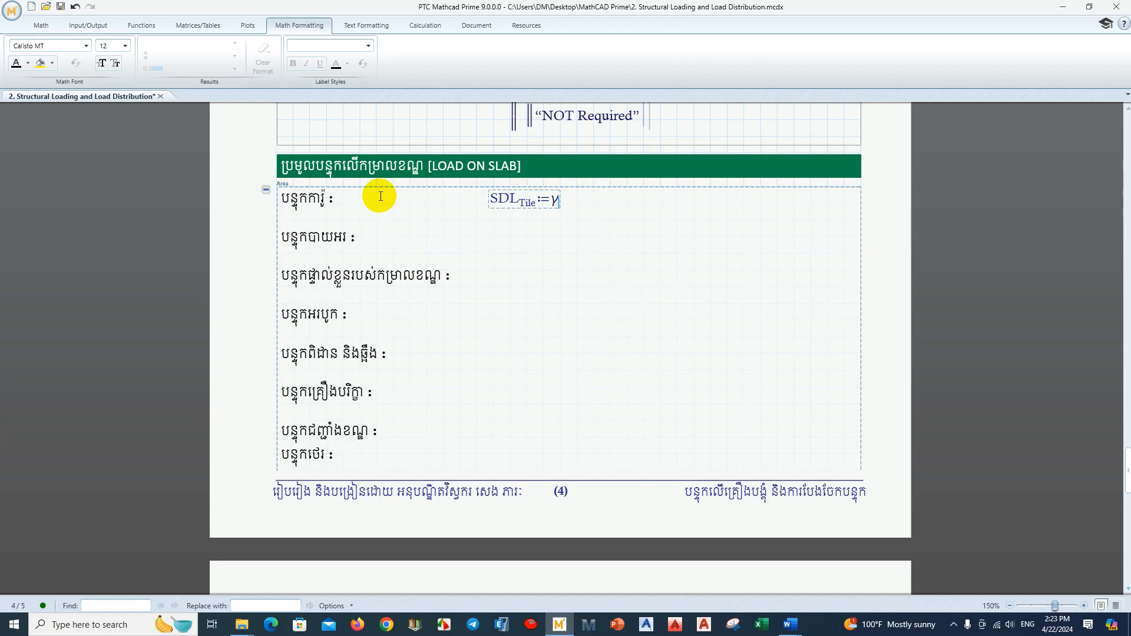
type(".T")
type("ile")
type("*t")
type(".T")
type("ile")
type("=220·Pa")
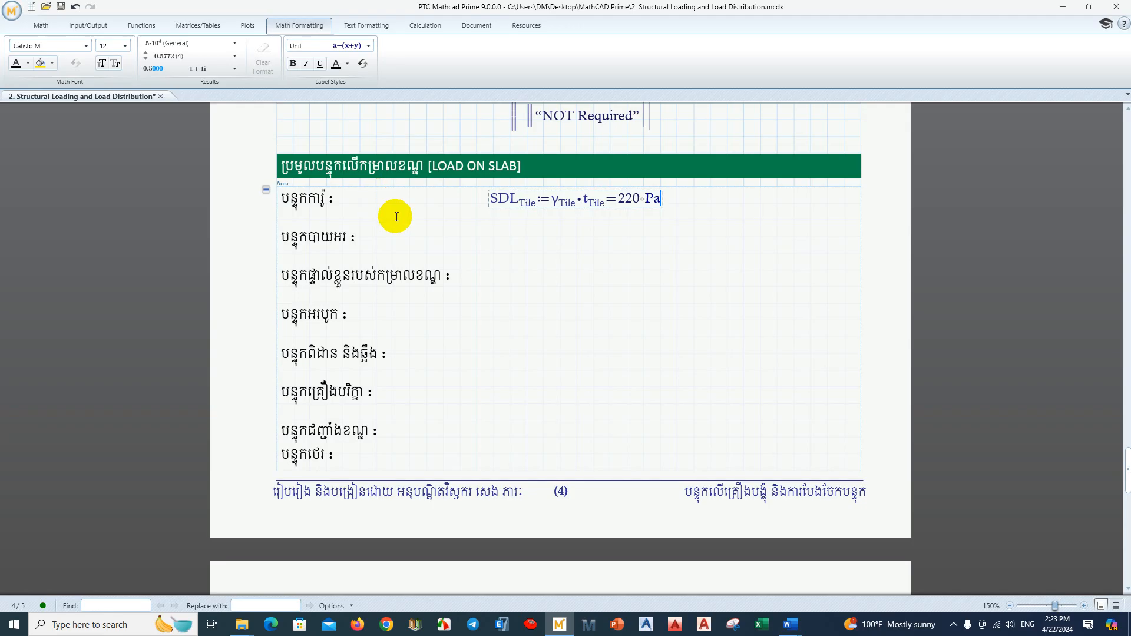
- Display the tile load result in kN/m²
type("kN/m")
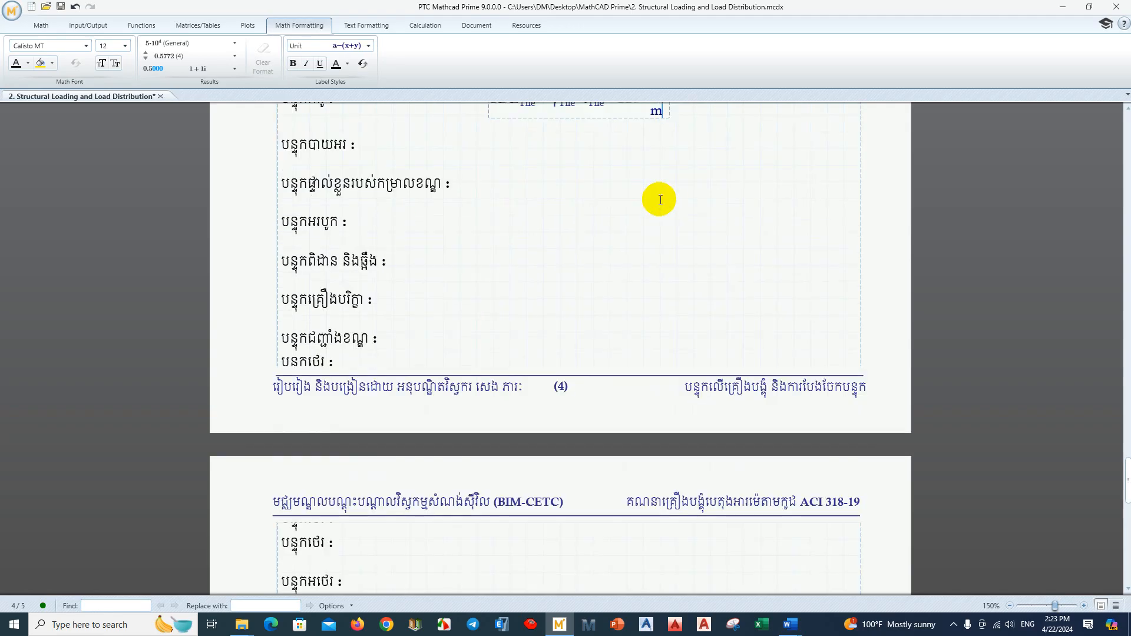
type("^2")
scroll(656, 197, "up", 3)
left_click(695, 323)
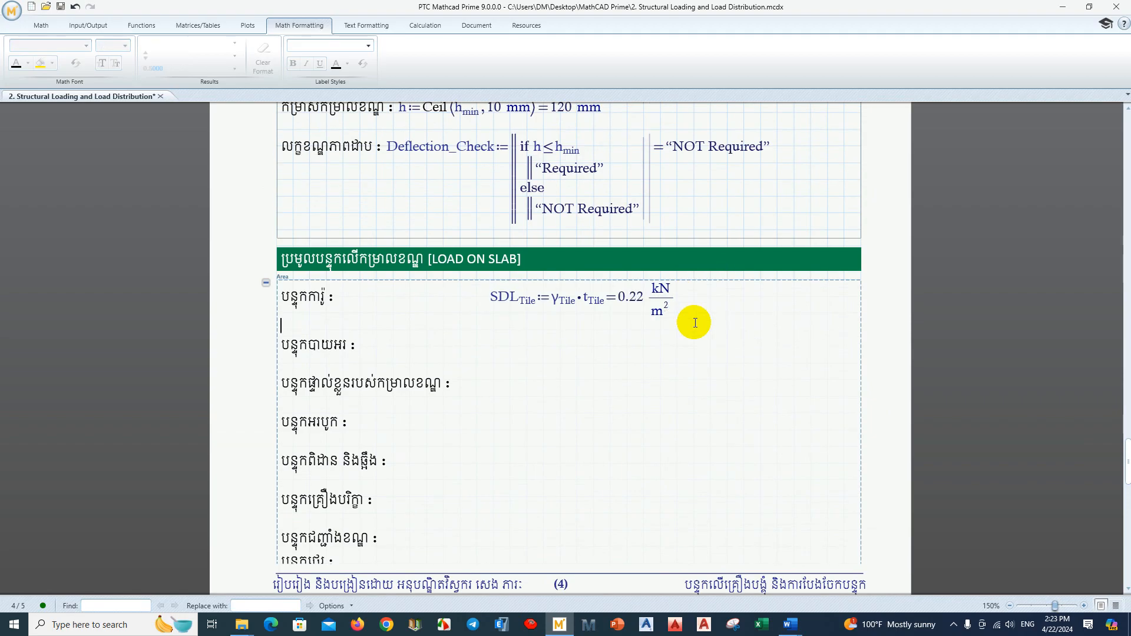
left_click(631, 289)
left_click(696, 310)
left_click_drag(494, 294, 770, 308)
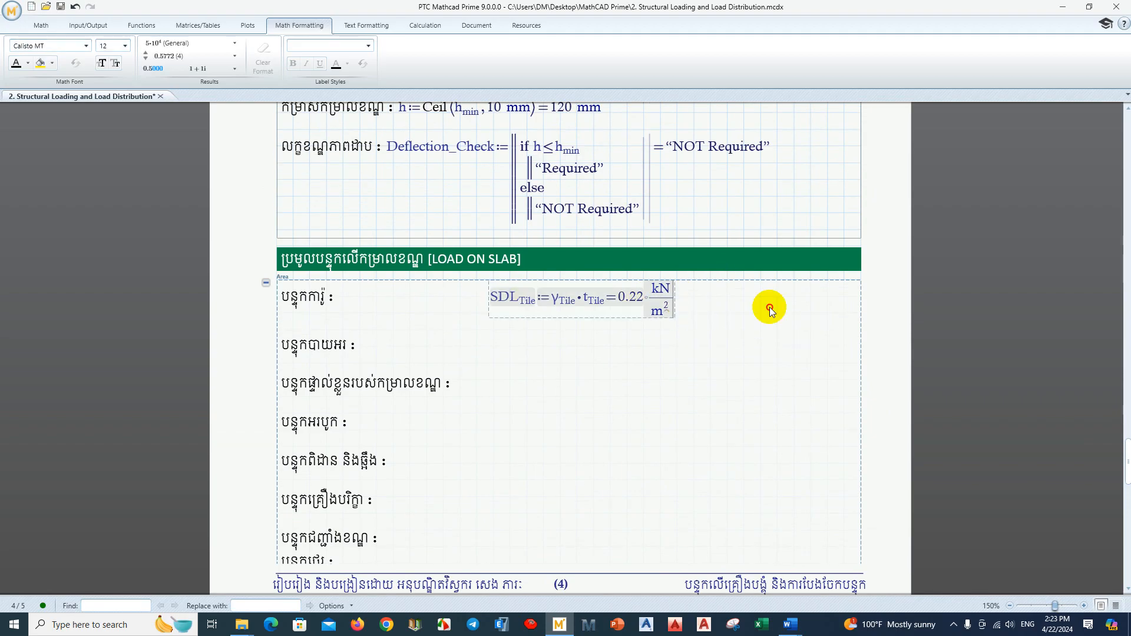
- Define the mortar load as SDL_Mortar := γ_Mortar · t_Mortar beside the second load label and evaluate it
left_click(523, 341)
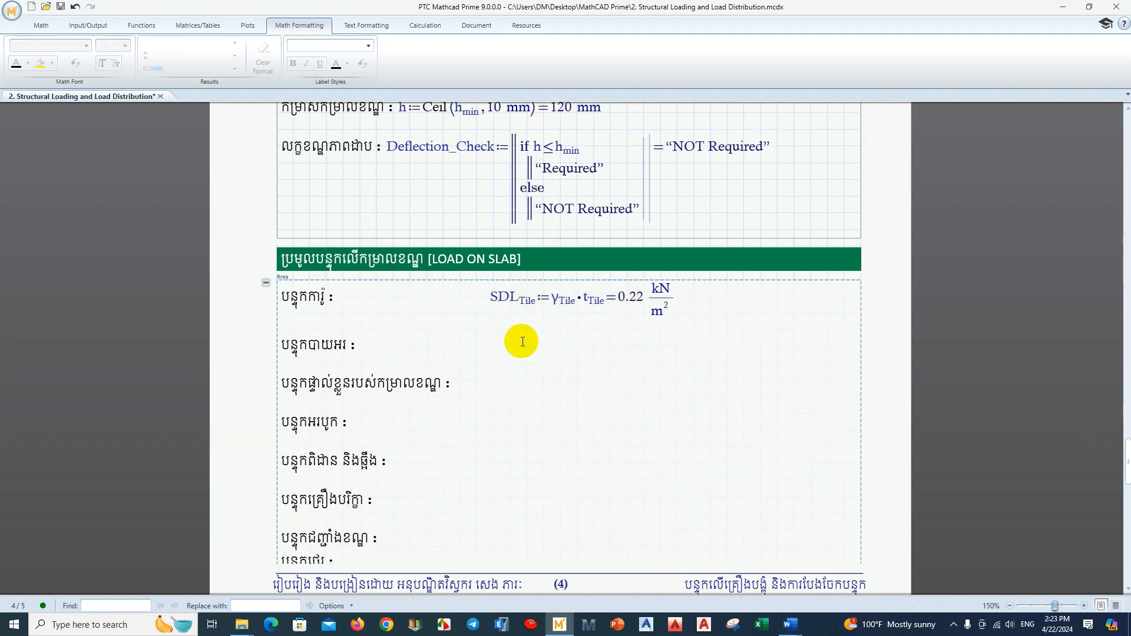
key("ctrl+shift+m")
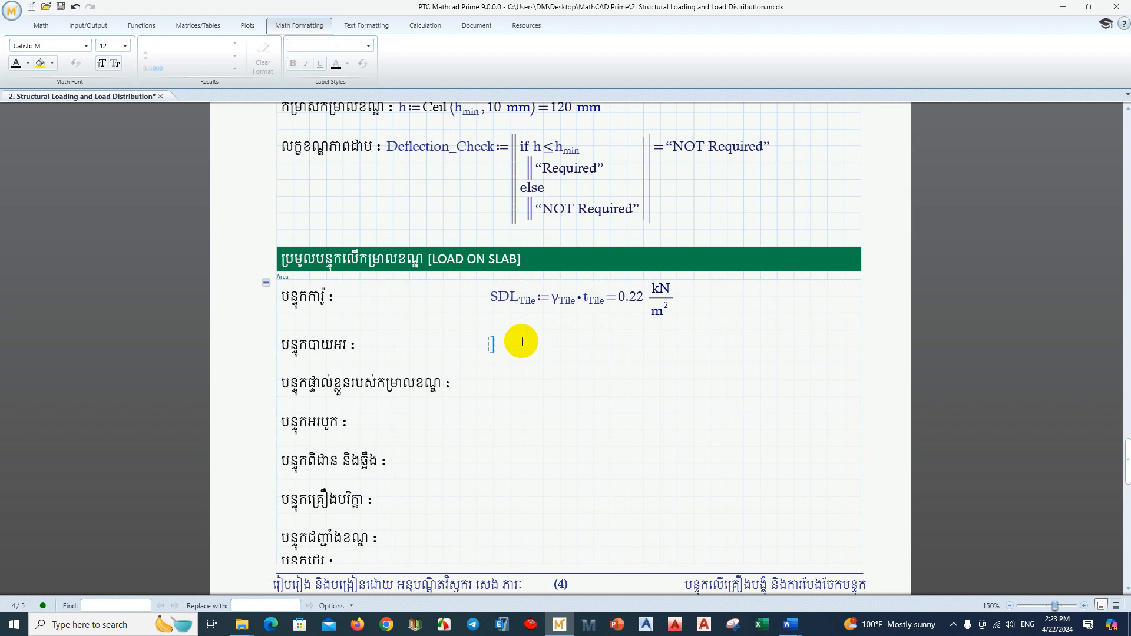
type("SDL.Mortar:=")
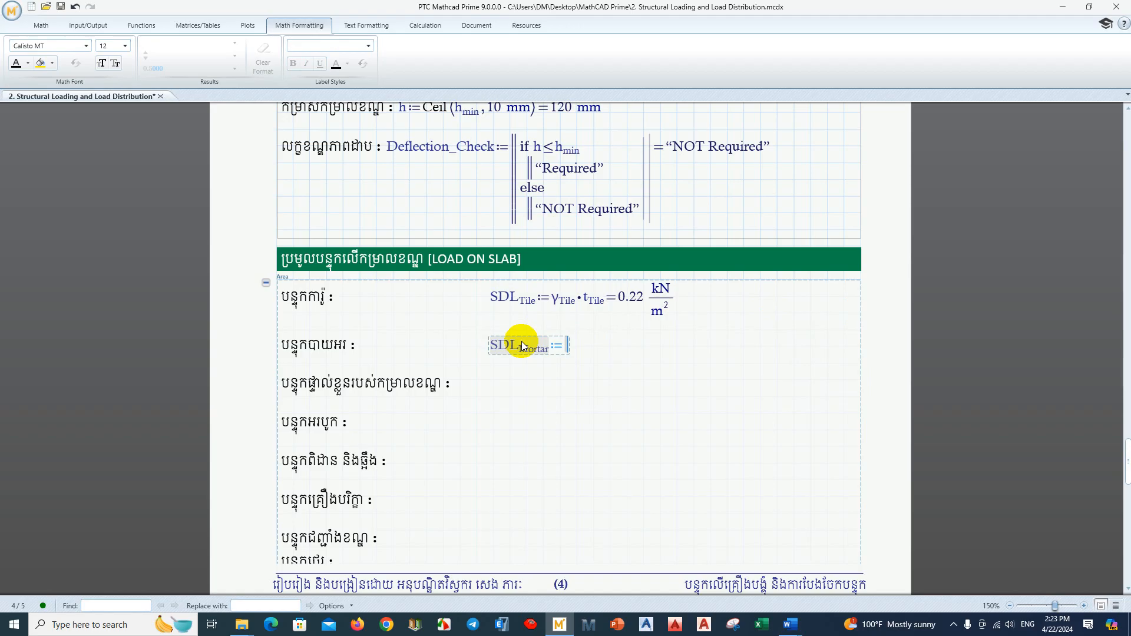
type("g")
key("ctrl+g")
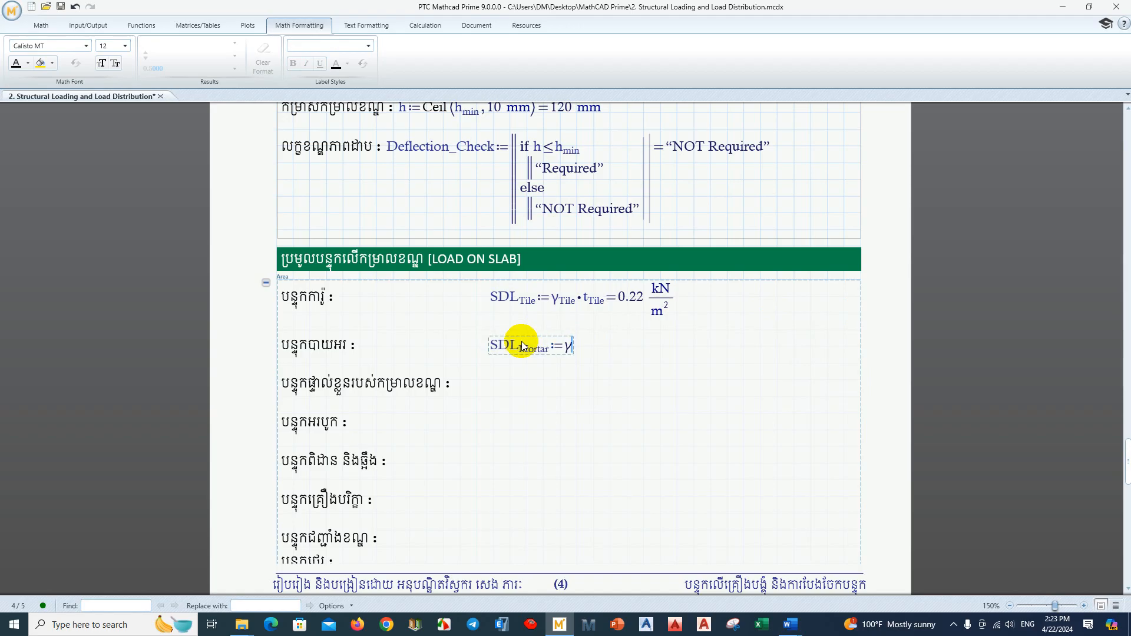
type(".Mortar")
key("BackSpace")
type("*t.t")
key("BackSpace")
type("Mortar·tMo")
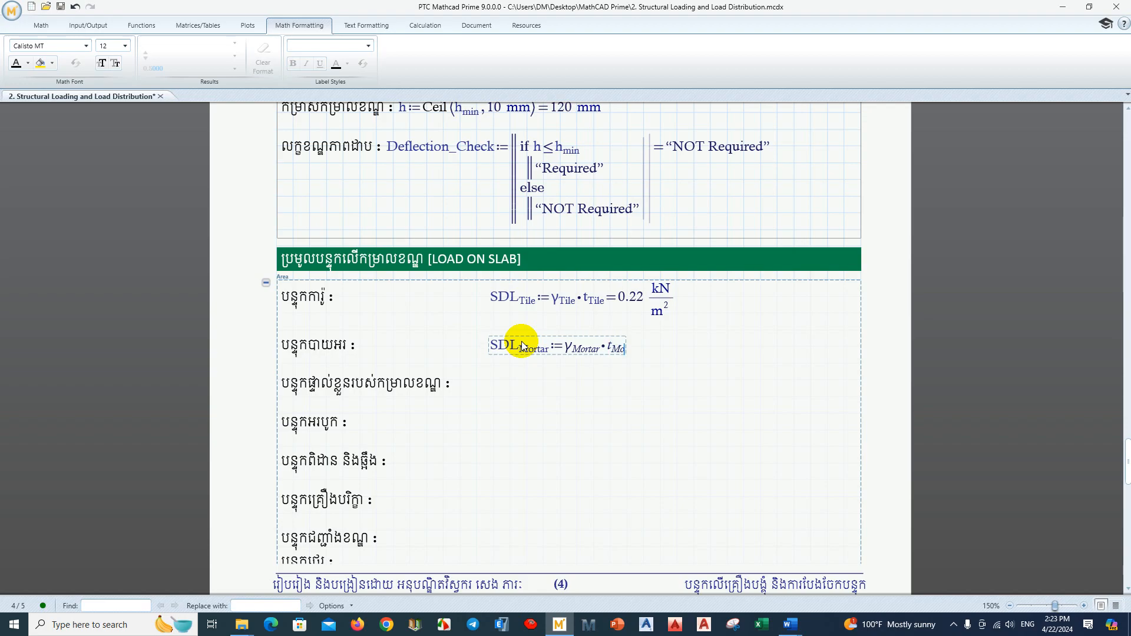
type("rtar=880·Pa")
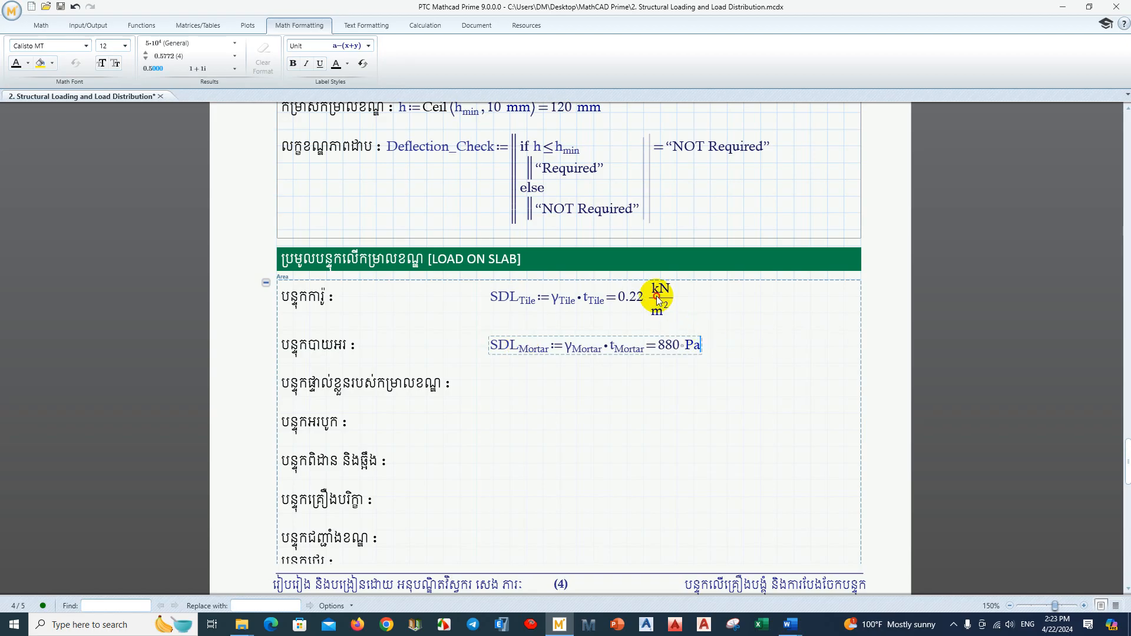
- Display the mortar load result in kN/m²
left_click(666, 313)
double_click(696, 346)
type("kN/m²")
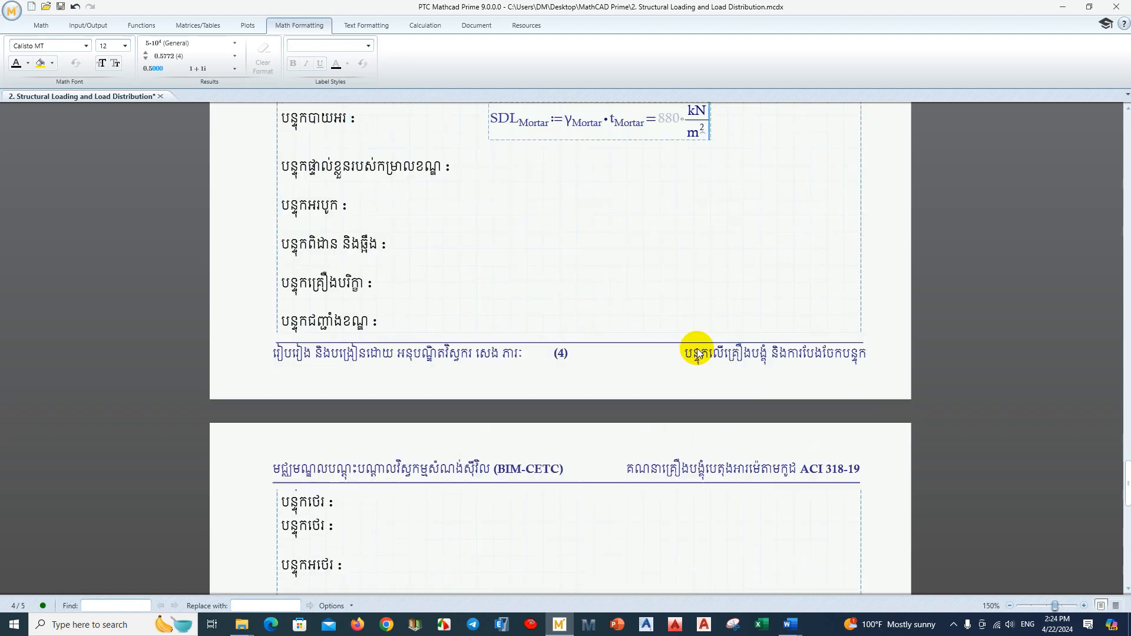
scroll(747, 277, "up", 5)
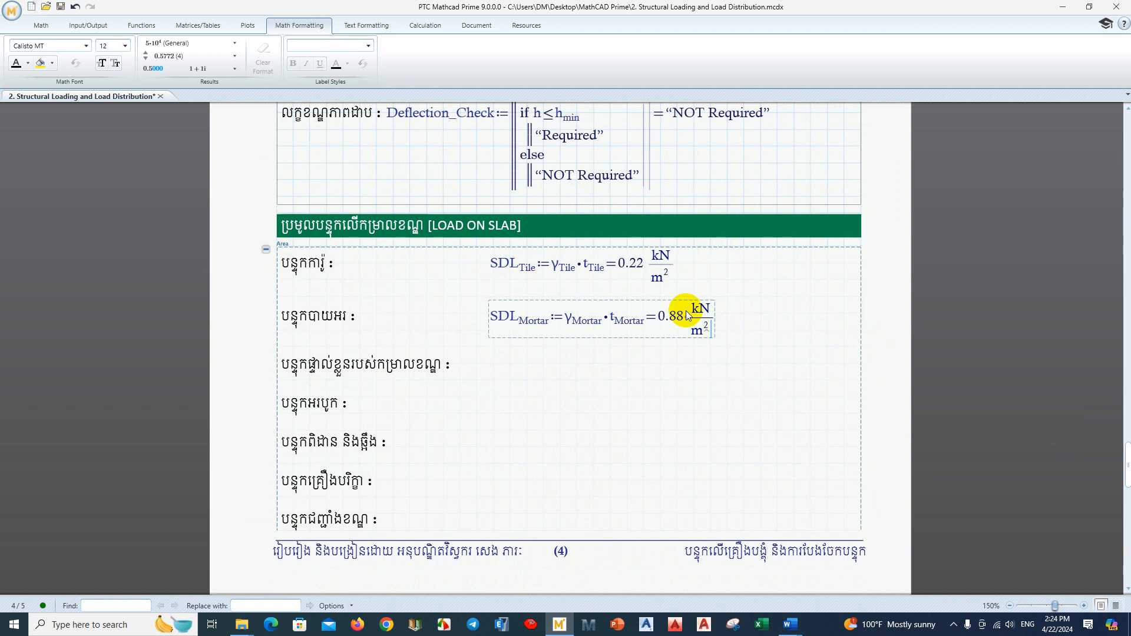
left_click_drag(777, 320, 263, 277)
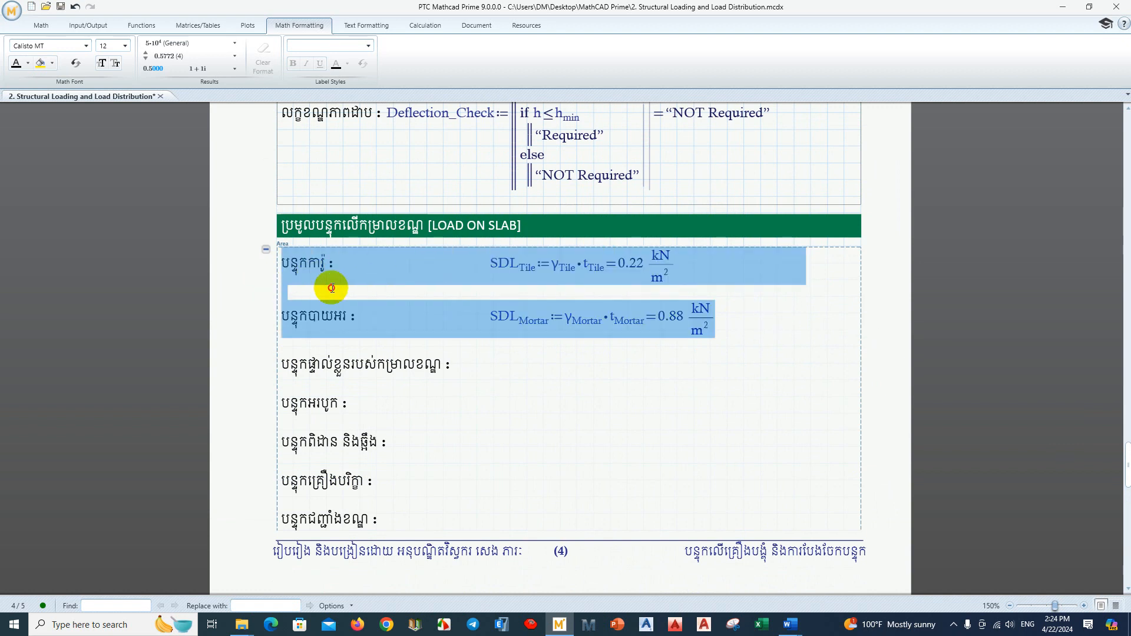
left_click(334, 287)
mouse_move(737, 320)
left_mouse_down()
mouse_move(289, 271)
mouse_move(295, 291)
mouse_move(401, 319)
mouse_move(720, 327)
left_mouse_up()
left_click(293, 289)
- Define the slab self-weight as SW_Slab := γ_RC · h beside the third load label and evaluate it
left_click(550, 352)
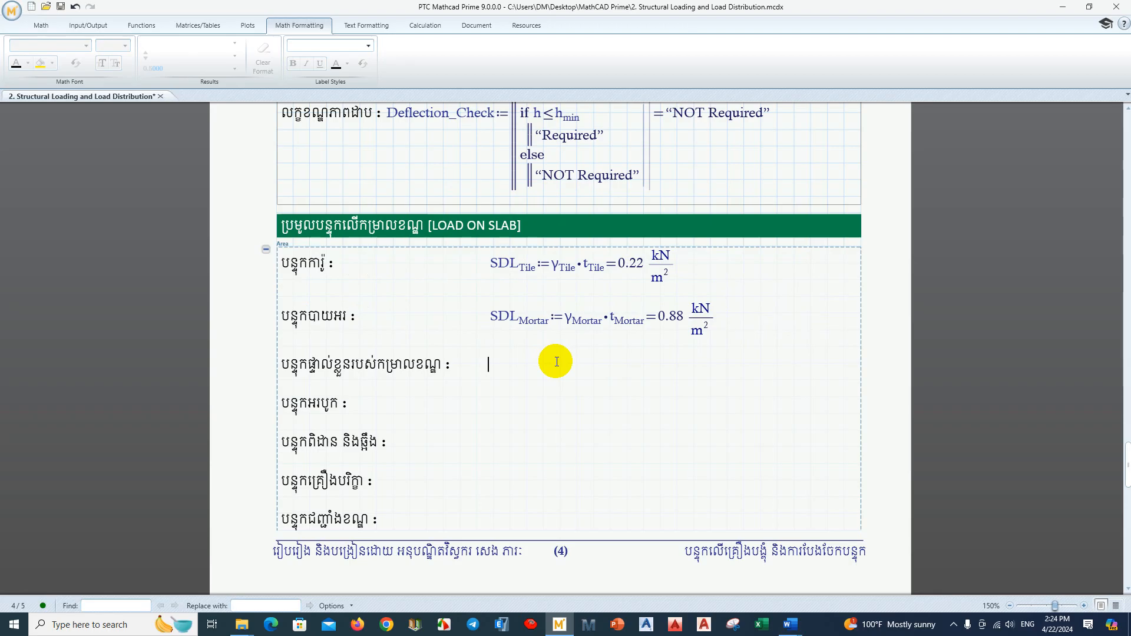
key("ctrl+shift+m")
type("SW")
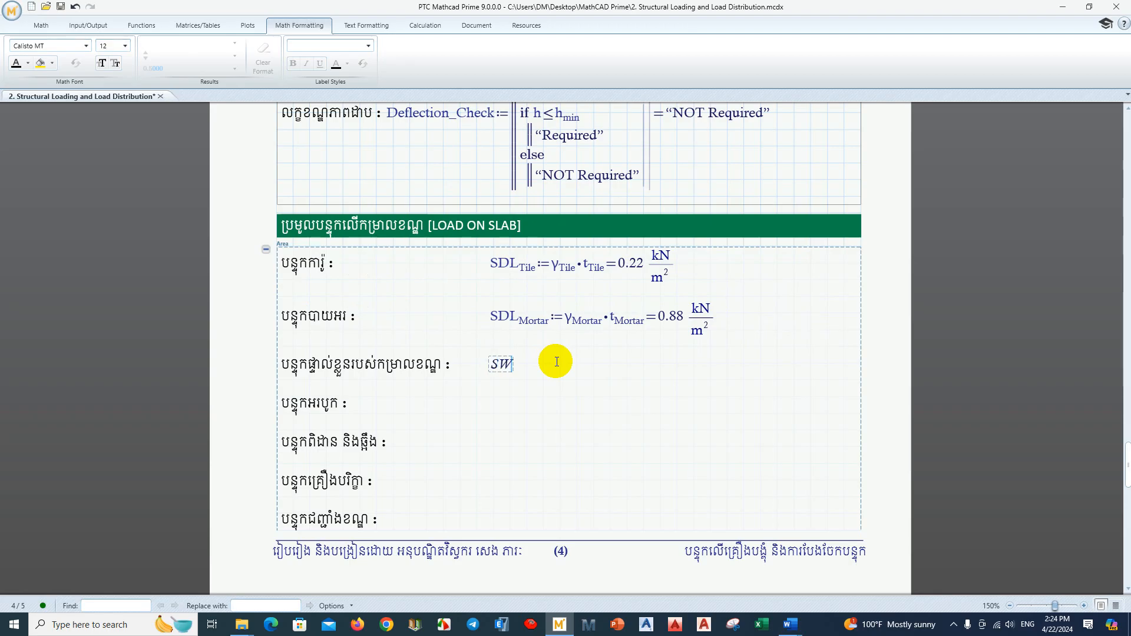
type(".Slab:=")
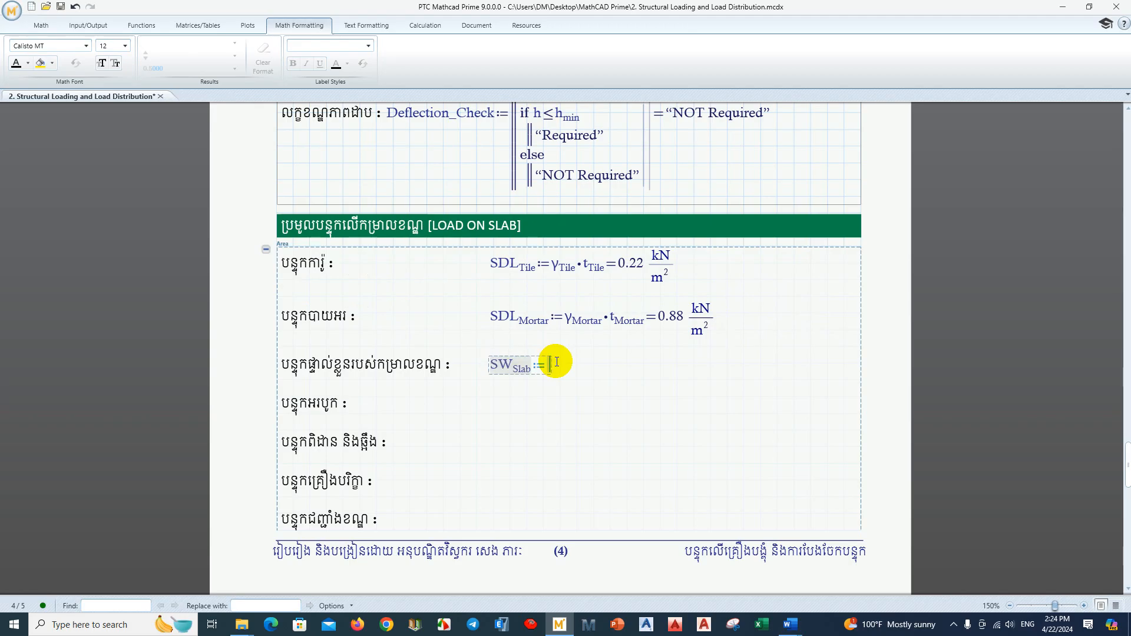
type("g")
type(".c")
type("*")
type("t")
key("BackSpace")
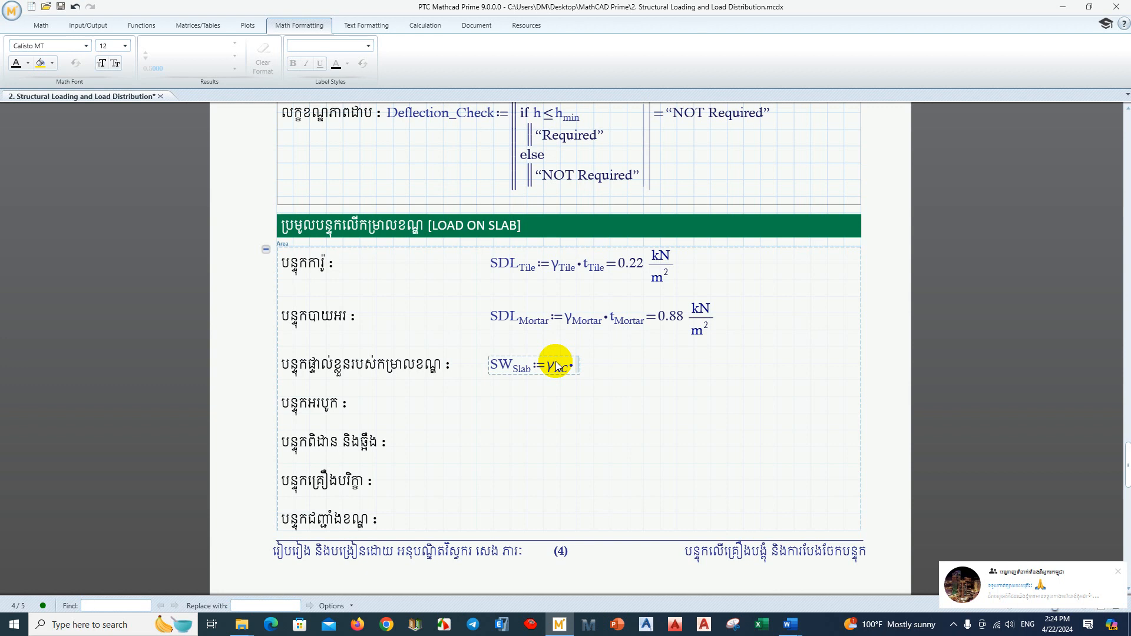
type("h")
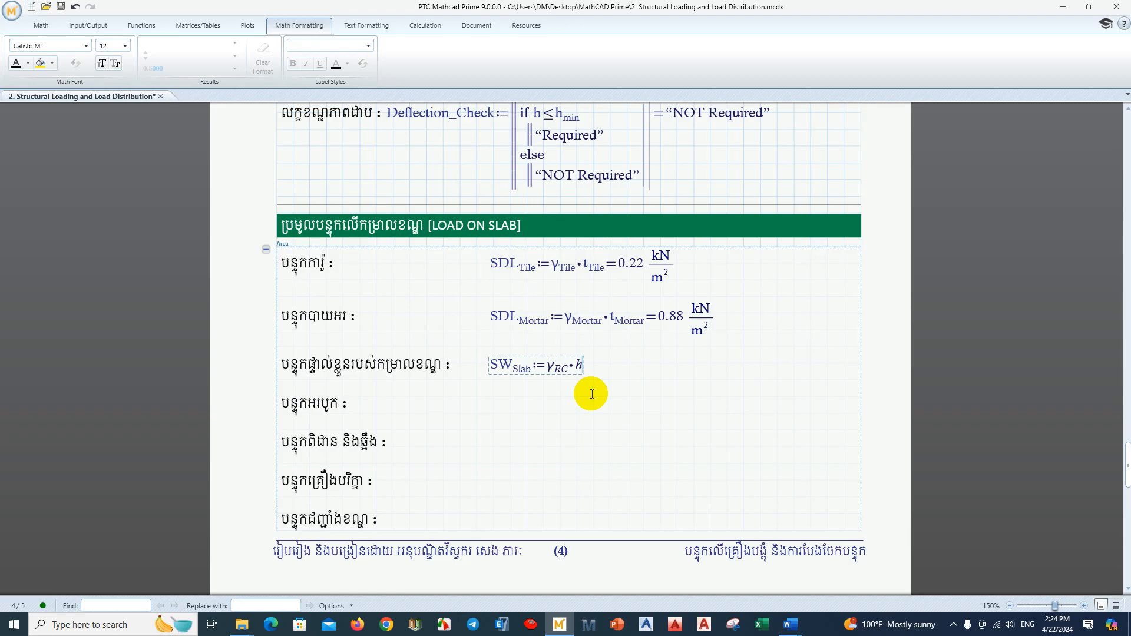
type("=(2.88•10³)•Pa")
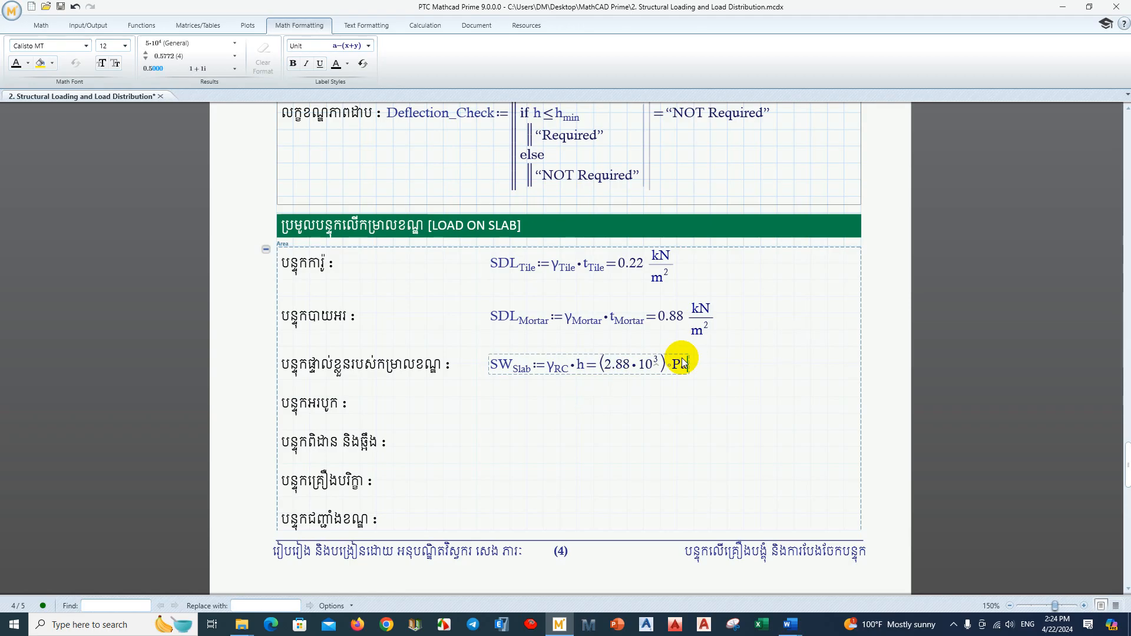
- Display the slab self-weight result in kN/m²
key("BackSpace")
key("BackSpace")
type("kN")
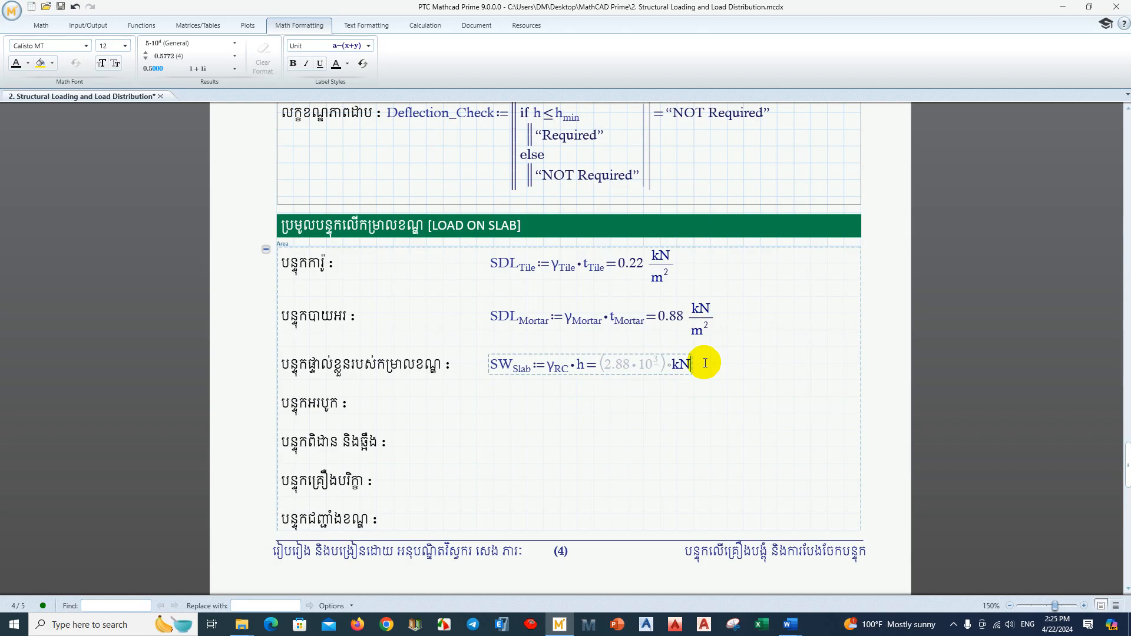
type("/m^2")
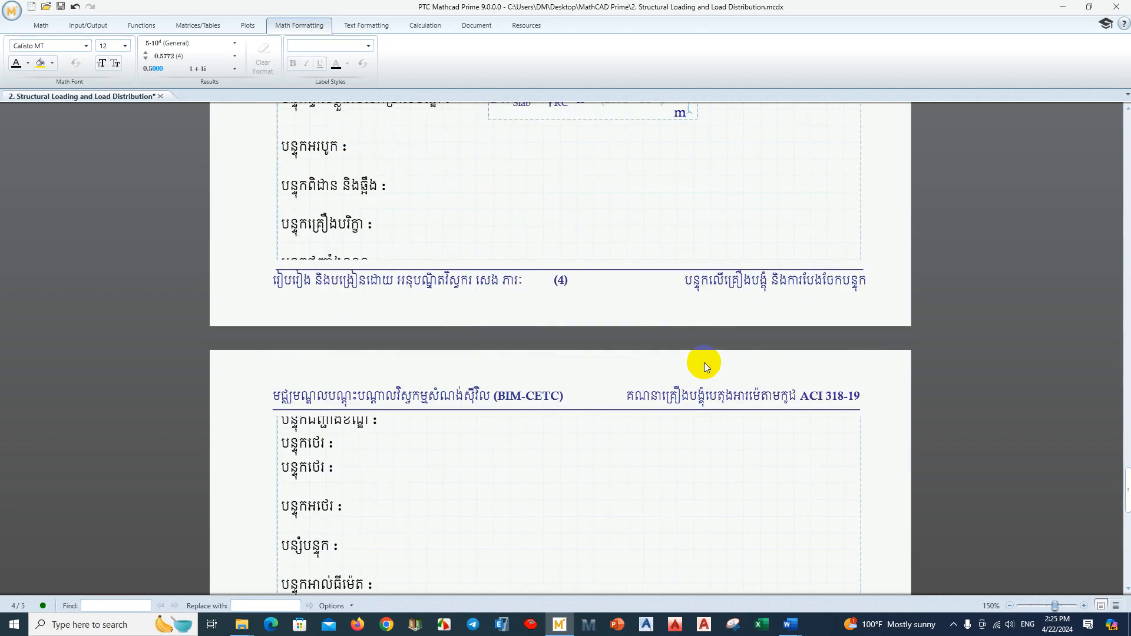
scroll(671, 356, "up", 4)
left_click(745, 331)
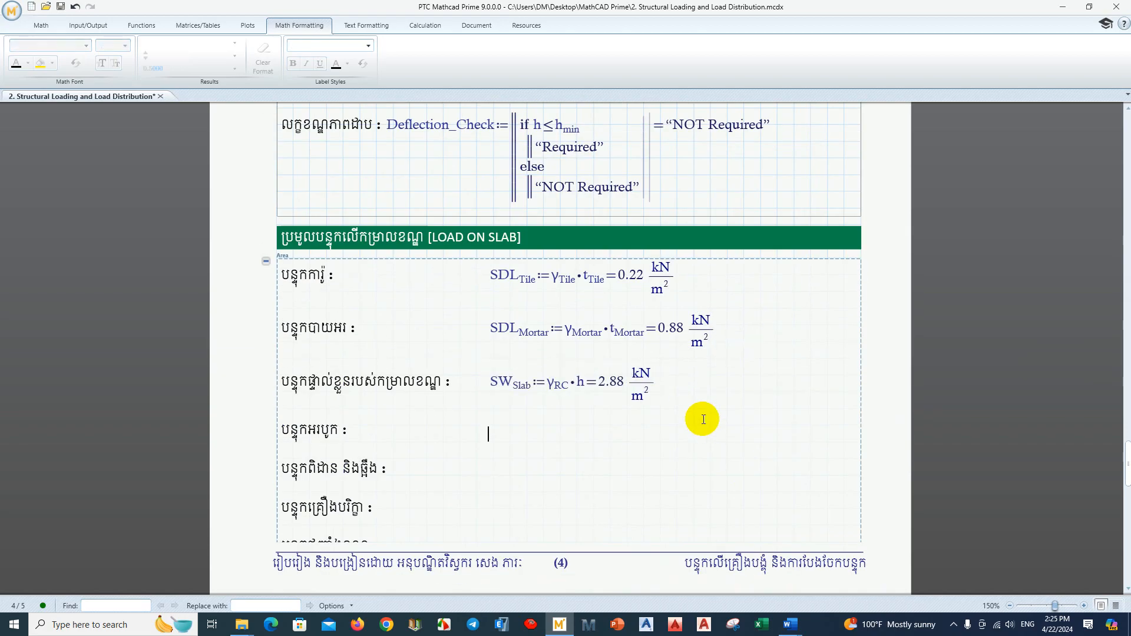
left_click(631, 335)
left_click(696, 351)
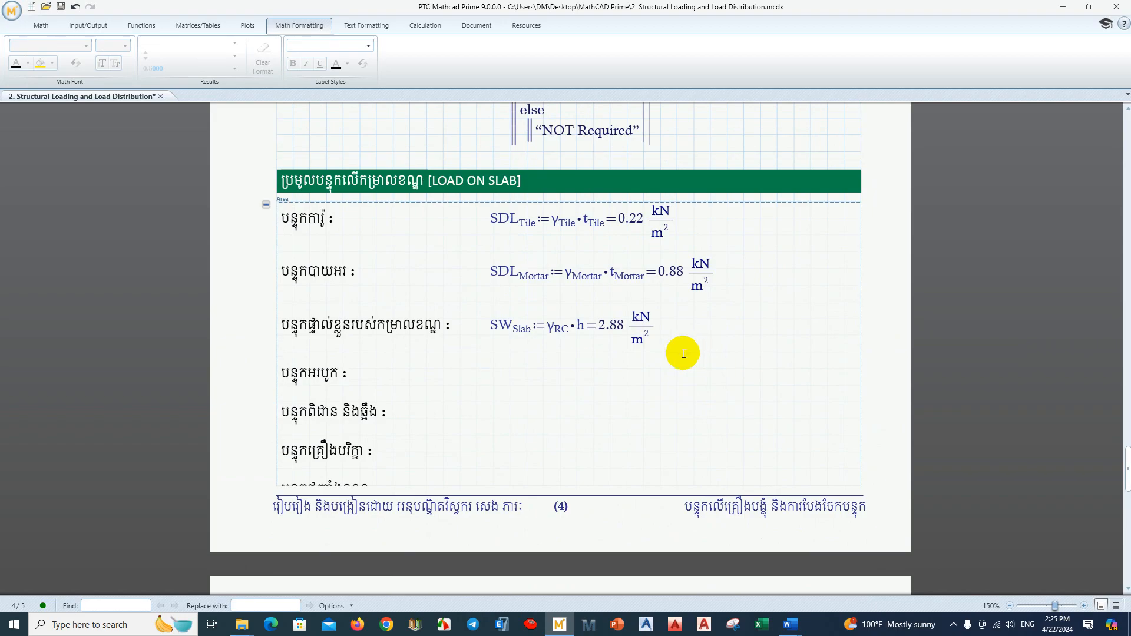
- Define the plaster load as SDL_Plastering := γ_Plaster · t_Plaster beside the fourth load label and evaluate it
left_click(590, 370)
type("SDL")
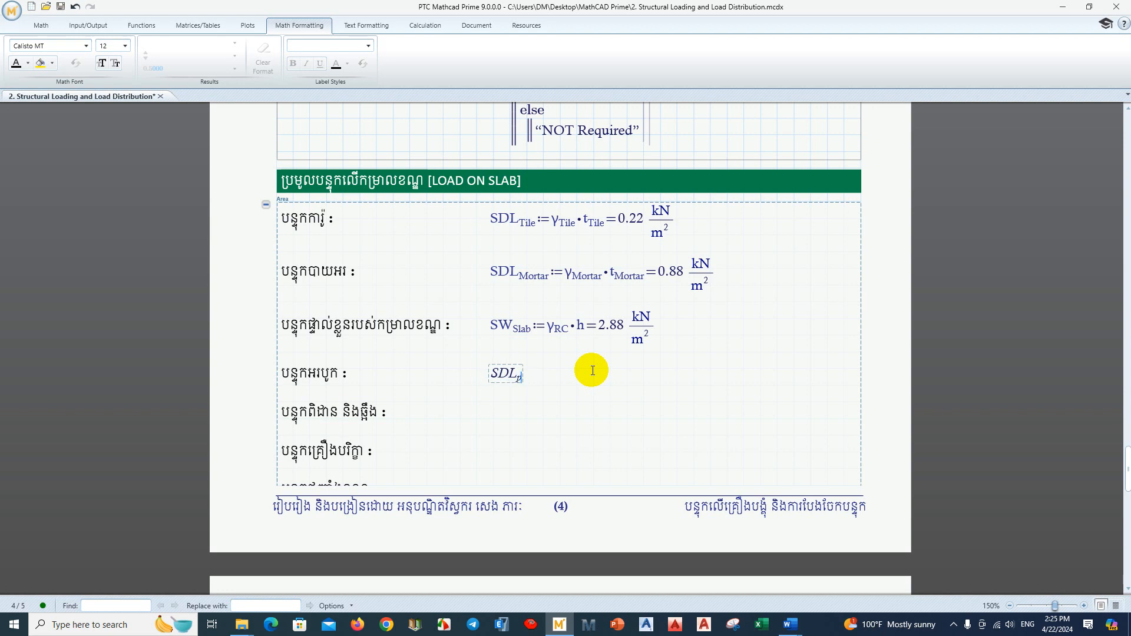
type(".Plastering")
type(":=")
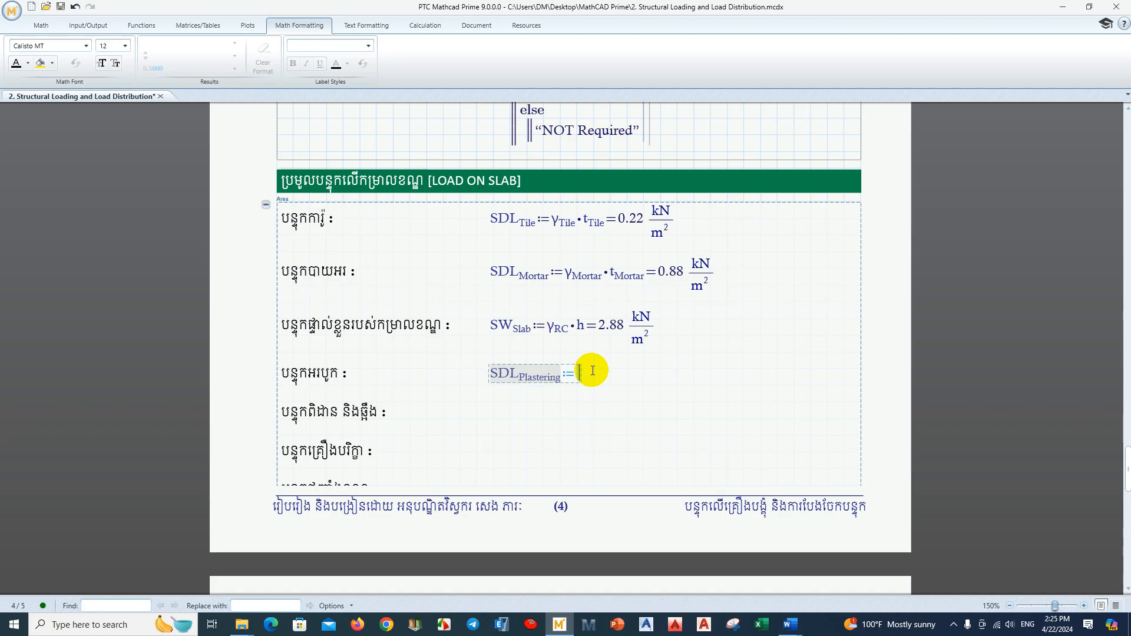
key("BackSpace")
type("g")
key("ctrl+g")
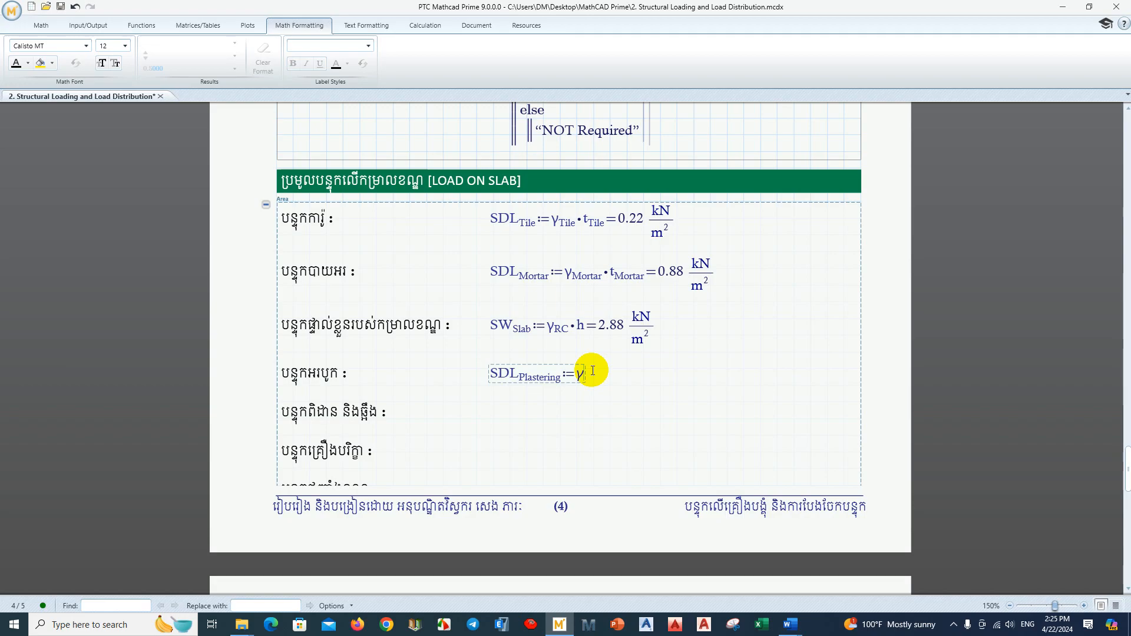
type(".Plaster")
type(".Plat")
key("BackSpace")
type("ster=440·Pa")
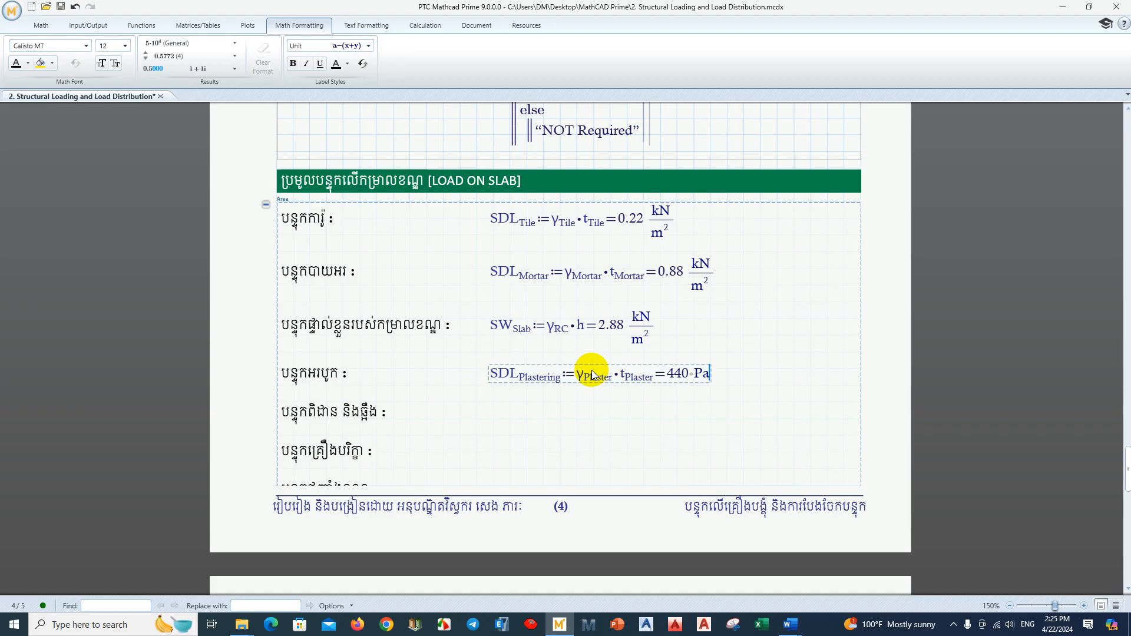
- Display the plaster load result in kN/m²
key("BackSpace")
key("BackSpace")
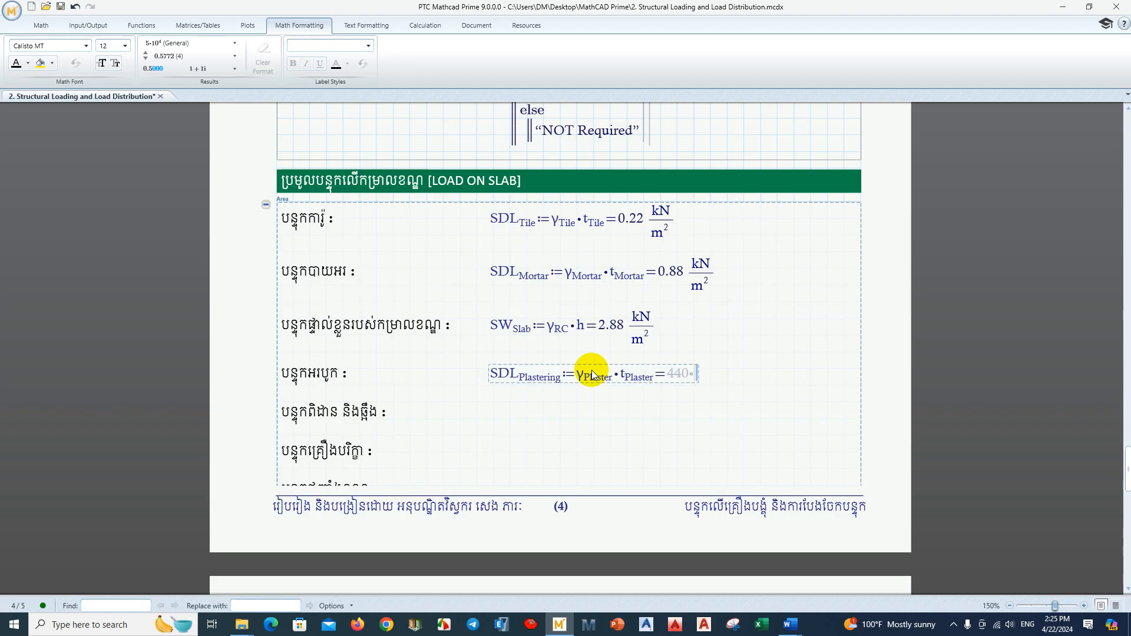
type("kN/m")
scroll(592, 374, "down", 4)
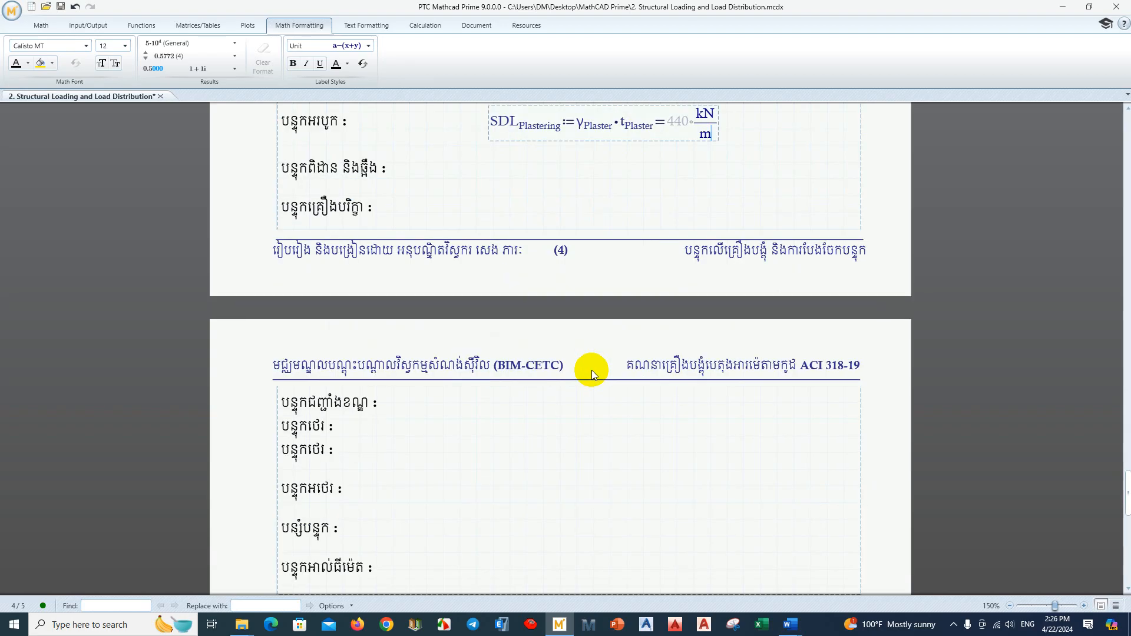
type("^2")
scroll(610, 347, "up", 2)
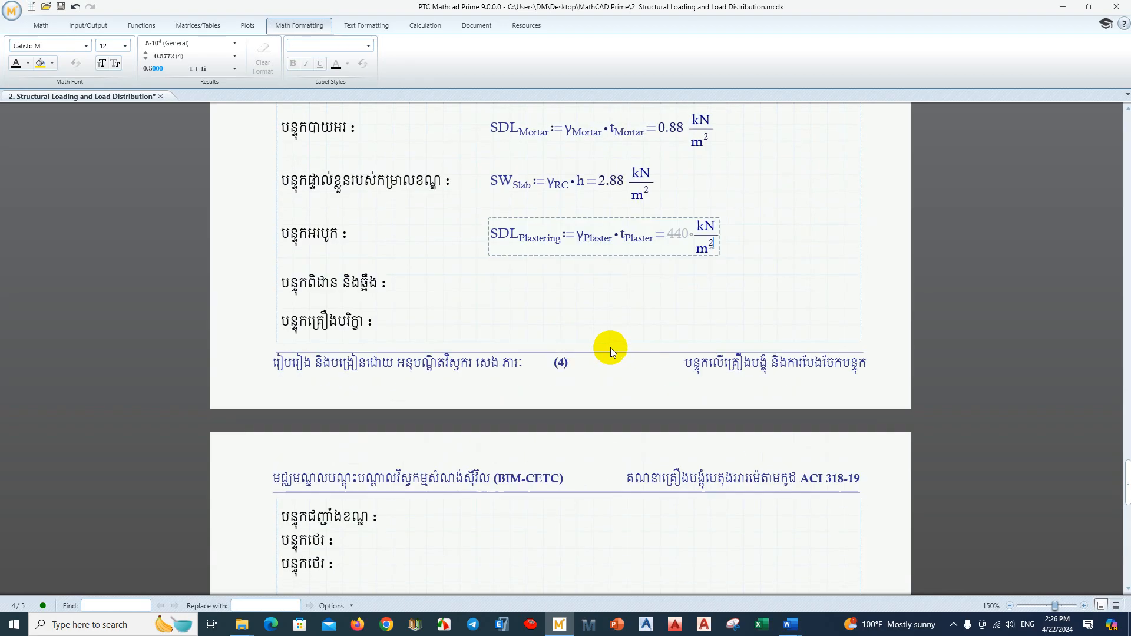
key("Return")
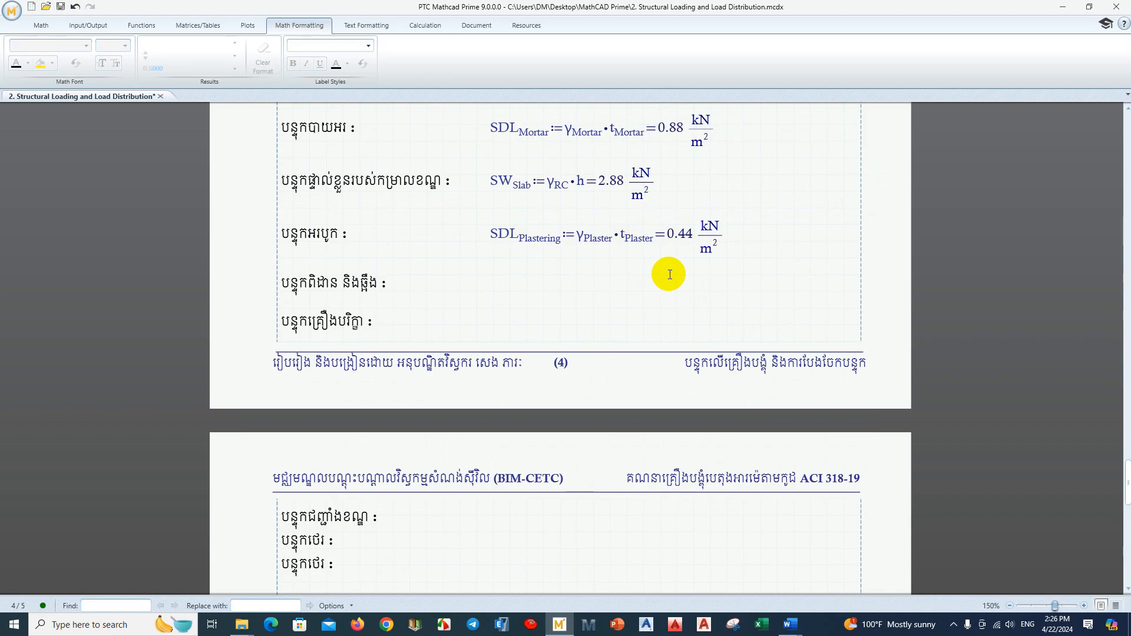
- Evaluate the existing variable SDL_Ceiling beside the fifth load label, for ceiling and lighting
type("SDL")
key("BackSpace")
key("BackSpace")
key("BackSpace")
type("s")
key("BackSpace")
type("S")
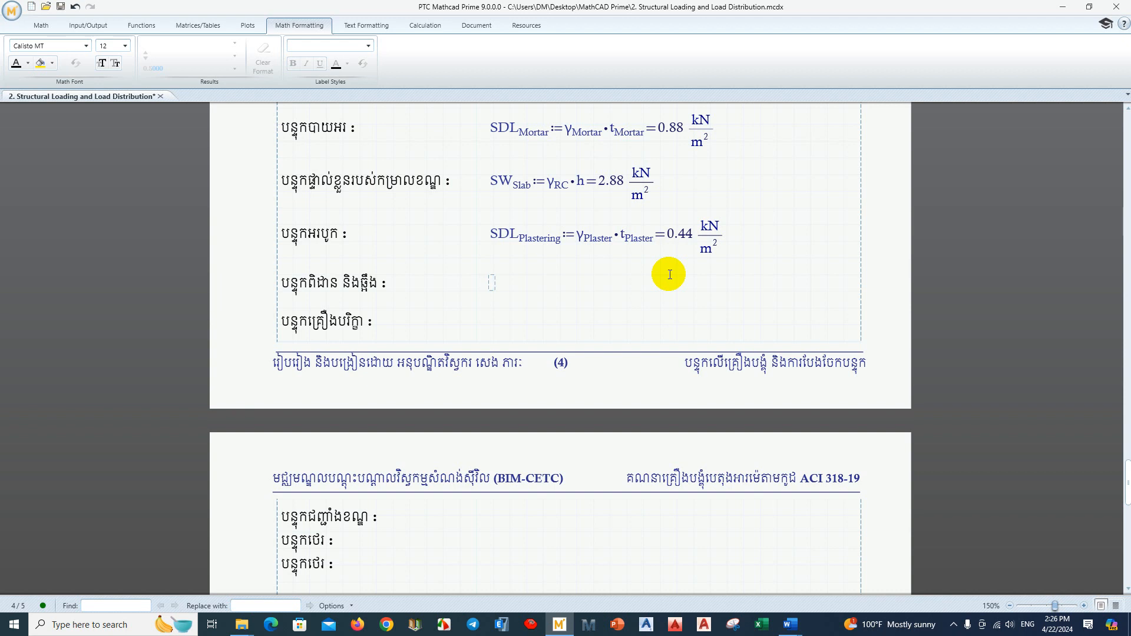
type("DL.Ceiling")
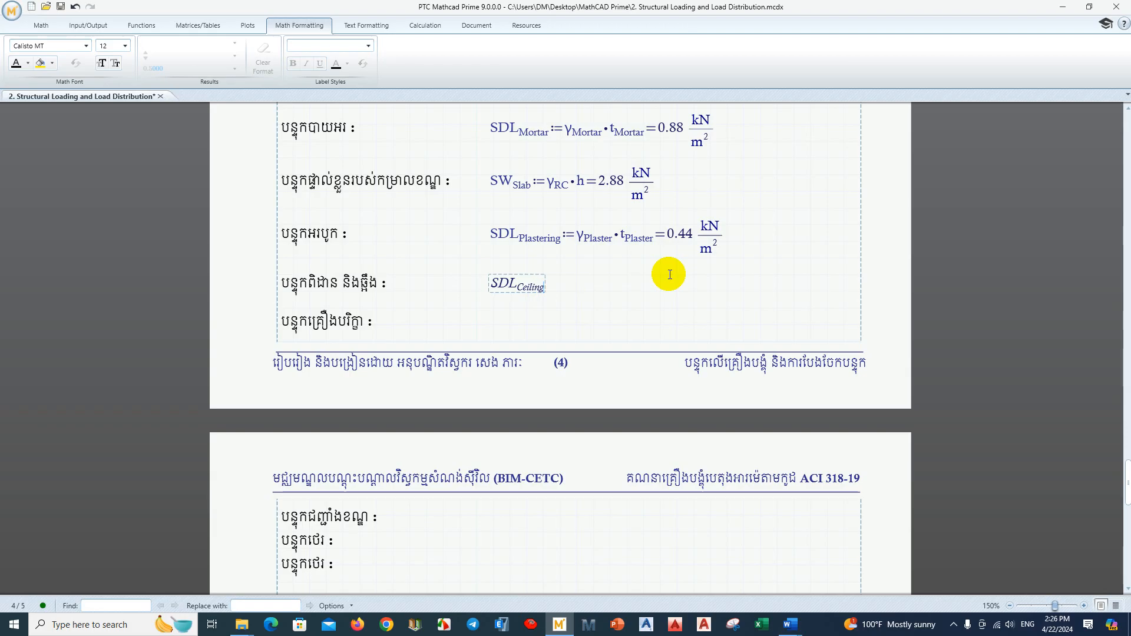
type("=480·")
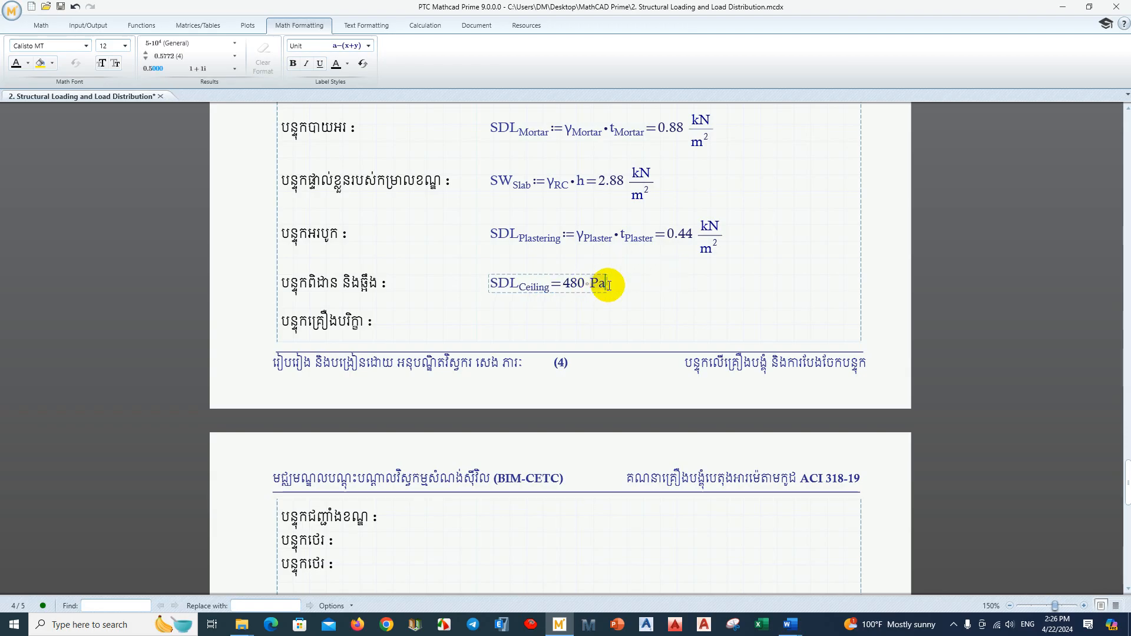
- Display the ceiling load result in kN/m²
type("kN")
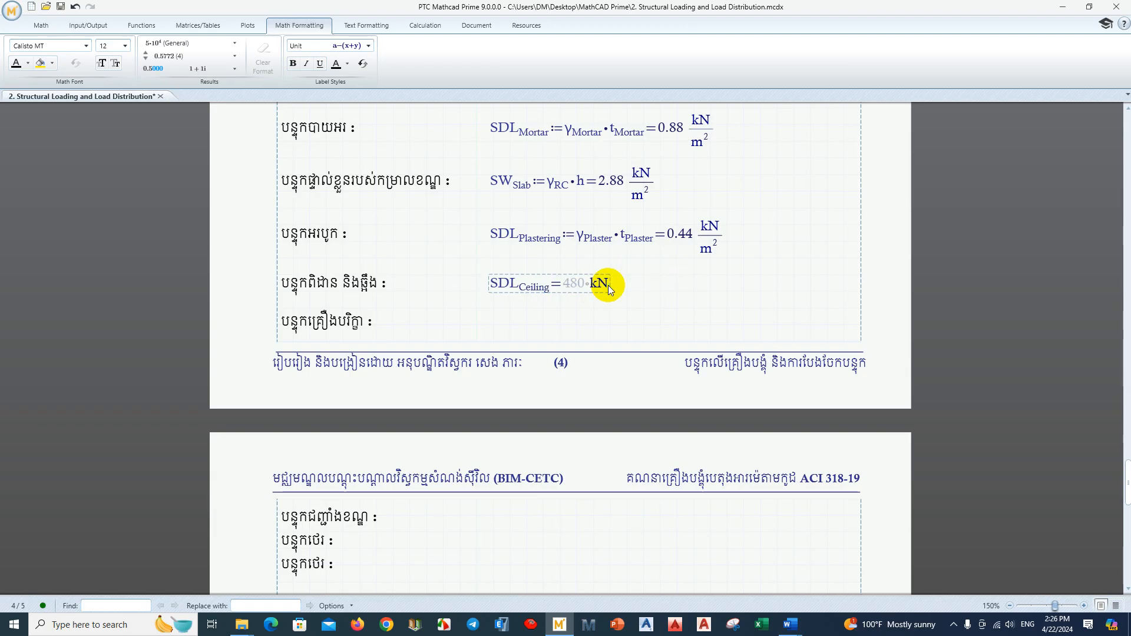
type("/")
scroll(608, 285, "down", 2)
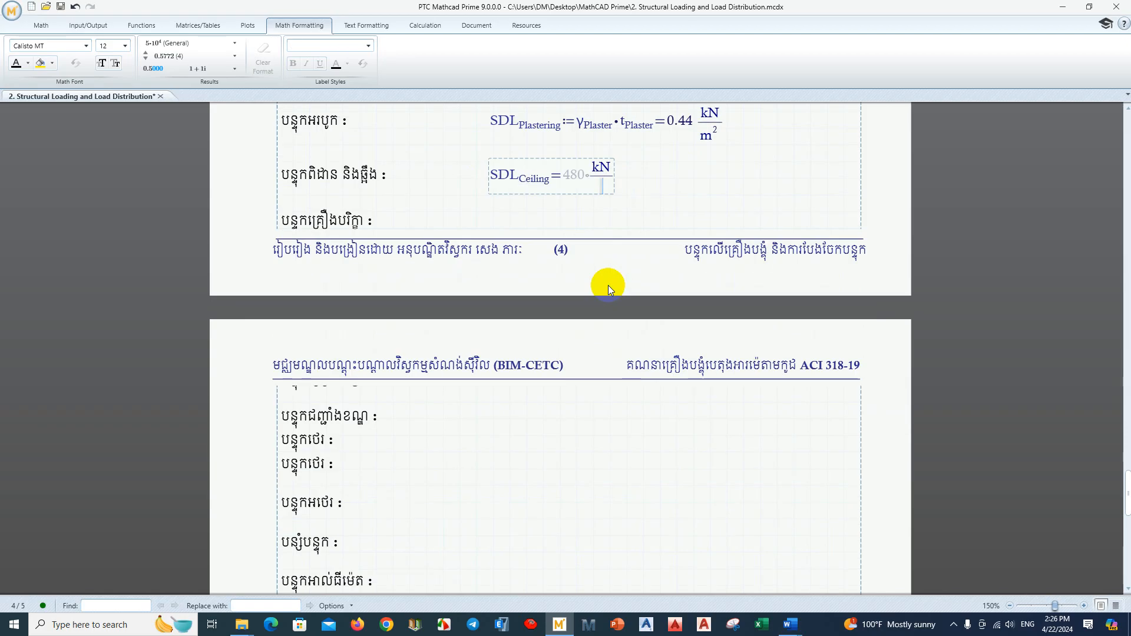
type("m^2")
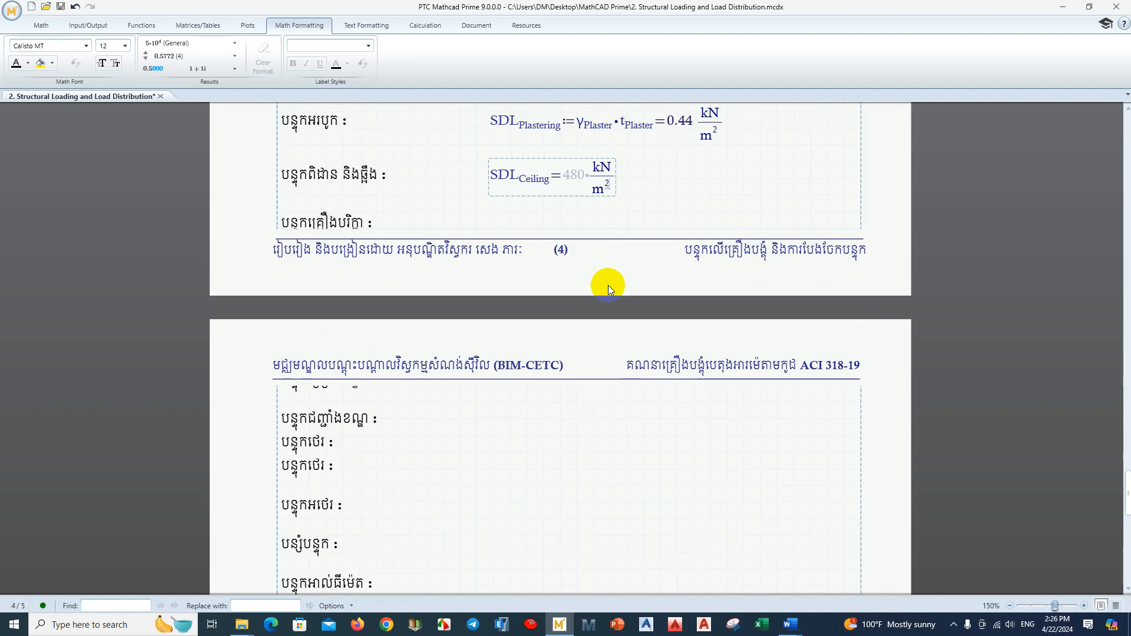
scroll(609, 285, "up", 3)
left_click(670, 346)
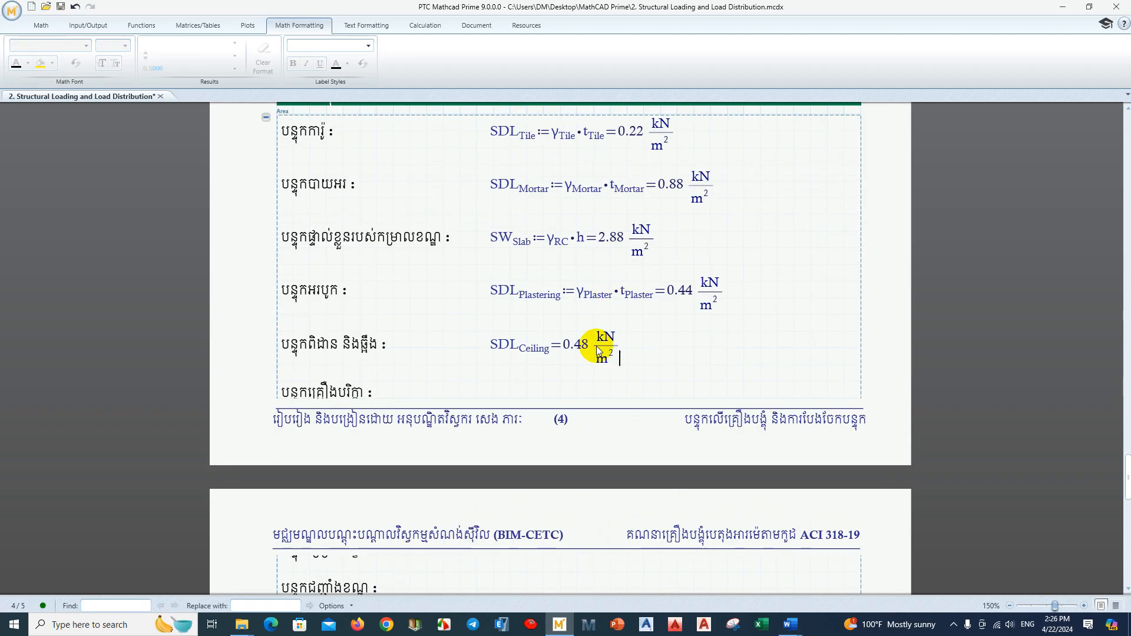
- Evaluate the existing variable SDL_MEP beside the sixth load label, for equipment, and display its result in kN/m²
scroll(501, 340, "down", 1)
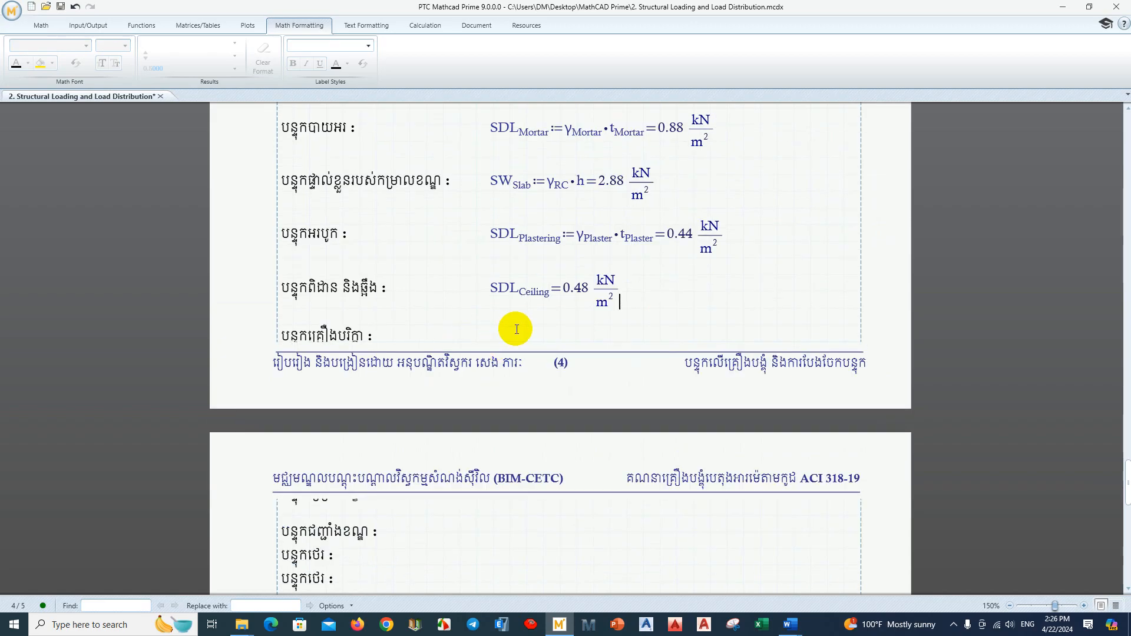
left_click(518, 328)
type("S")
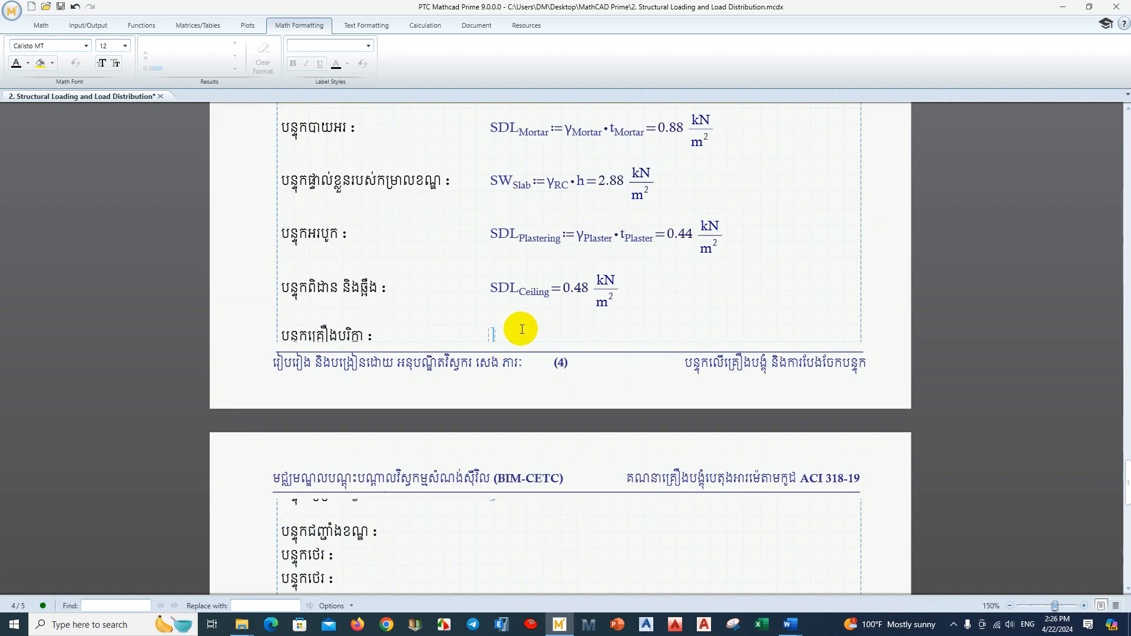
type("DL")
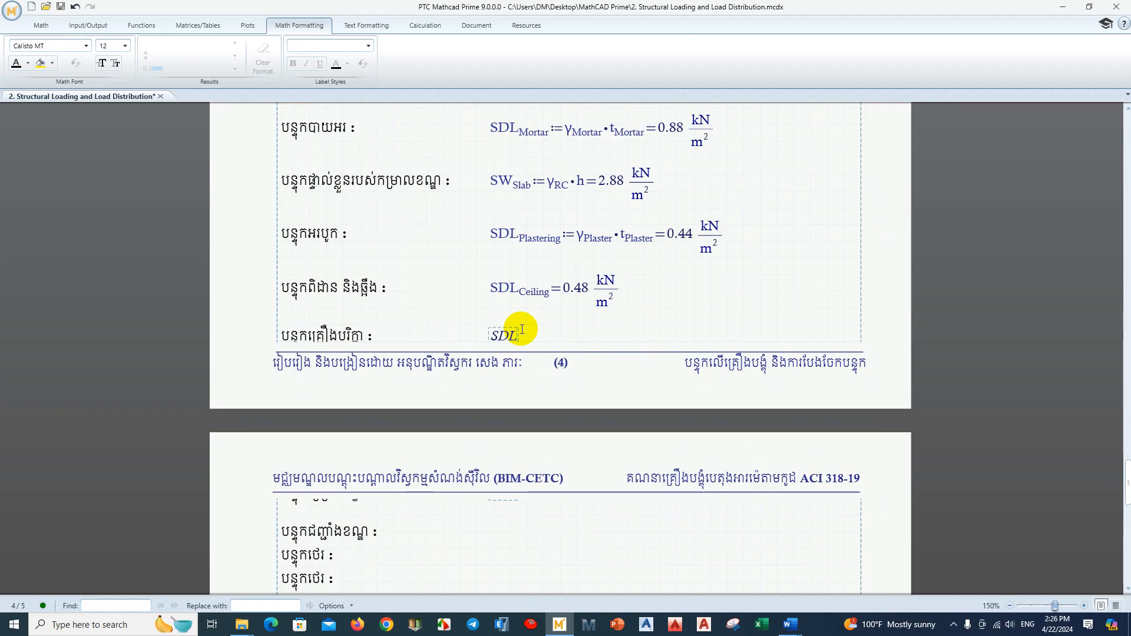
type(".MEP")
type("=190*Pa")
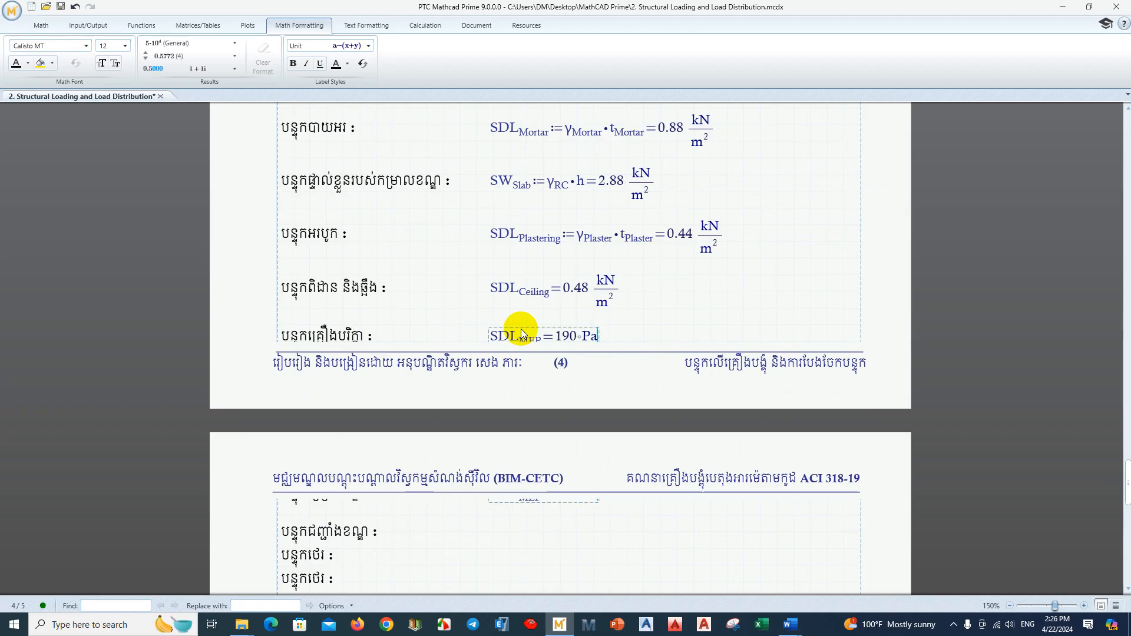
key("BackSpace")
key("BackSpace")
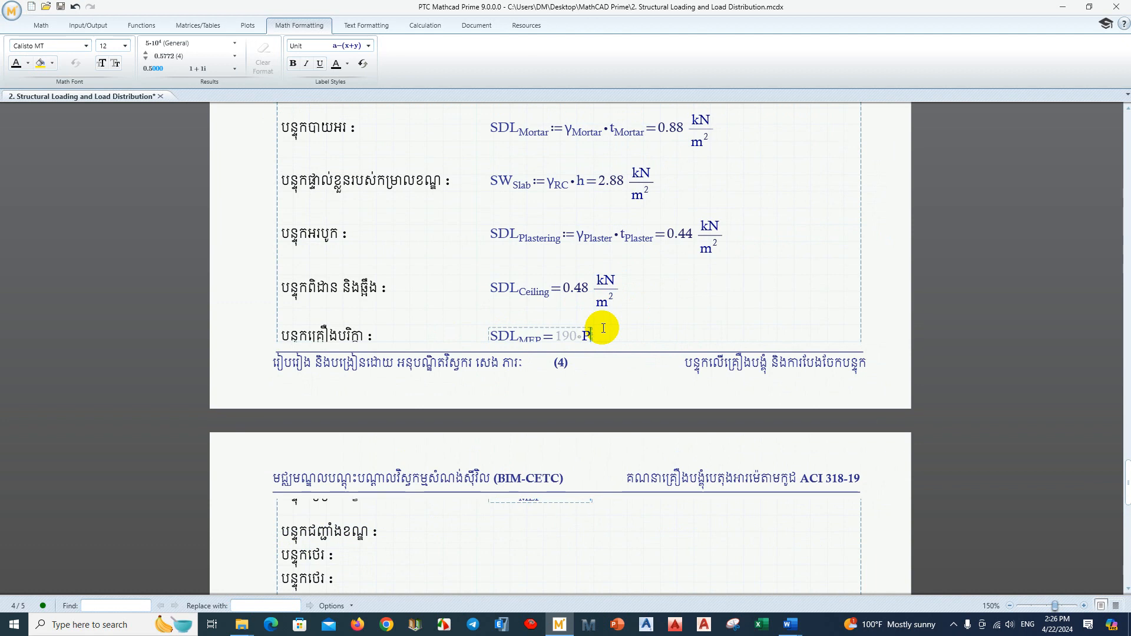
type("kN/m^2")
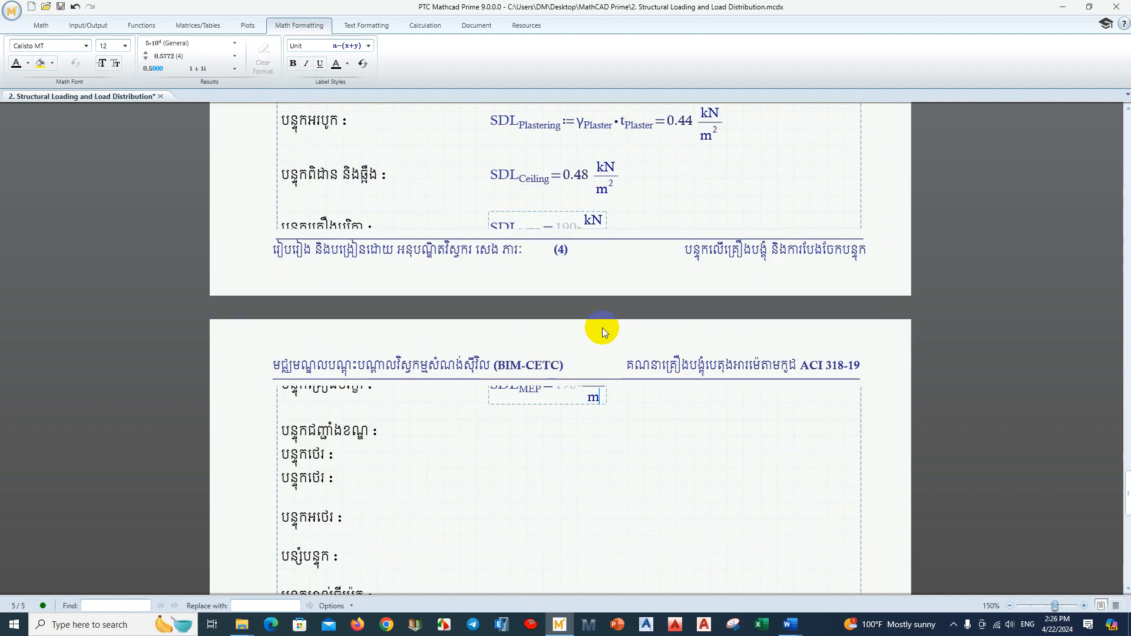
key("Return")
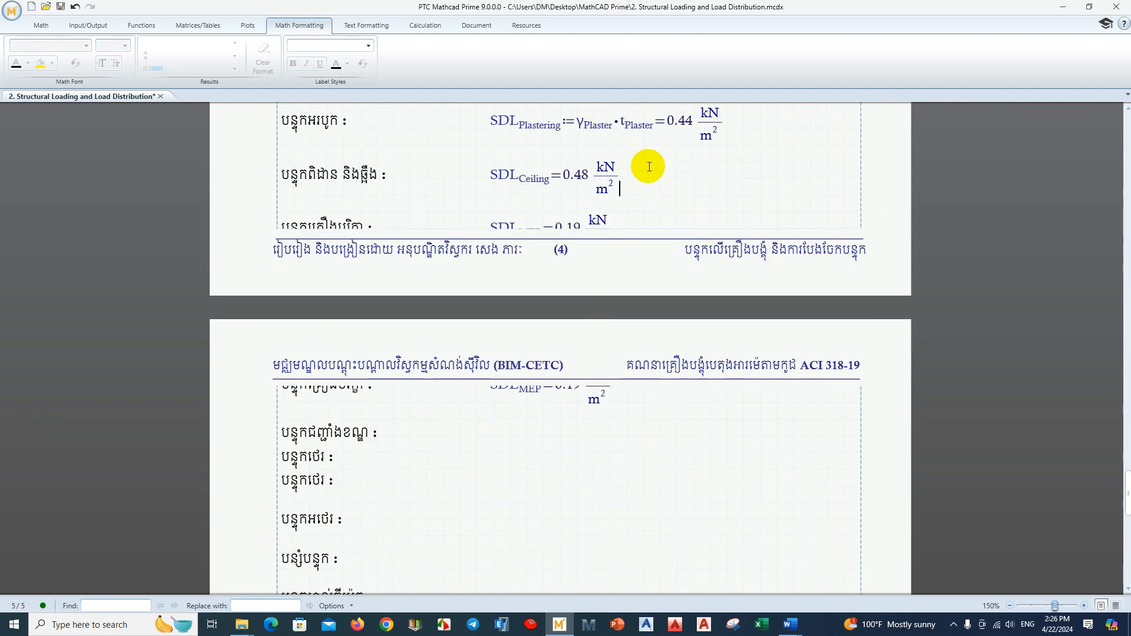
- Evaluate the existing variable SDL_Partition beside the partition wall load label below the MEP load
scroll(645, 177, "up", 5)
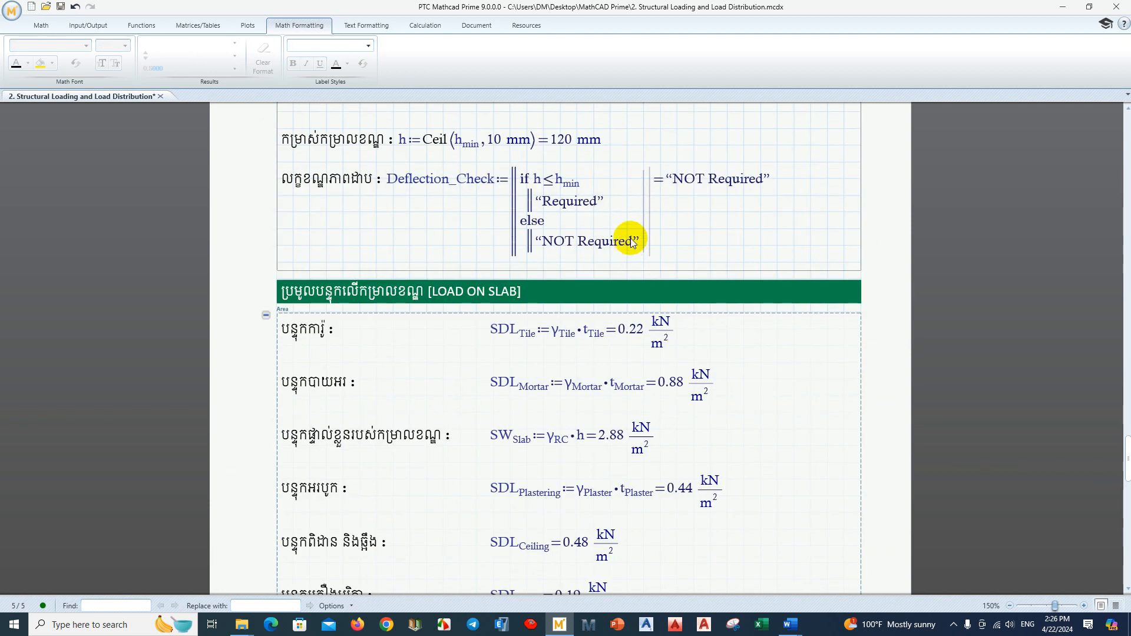
scroll(613, 256, "down", 6)
scroll(598, 271, "down", 2)
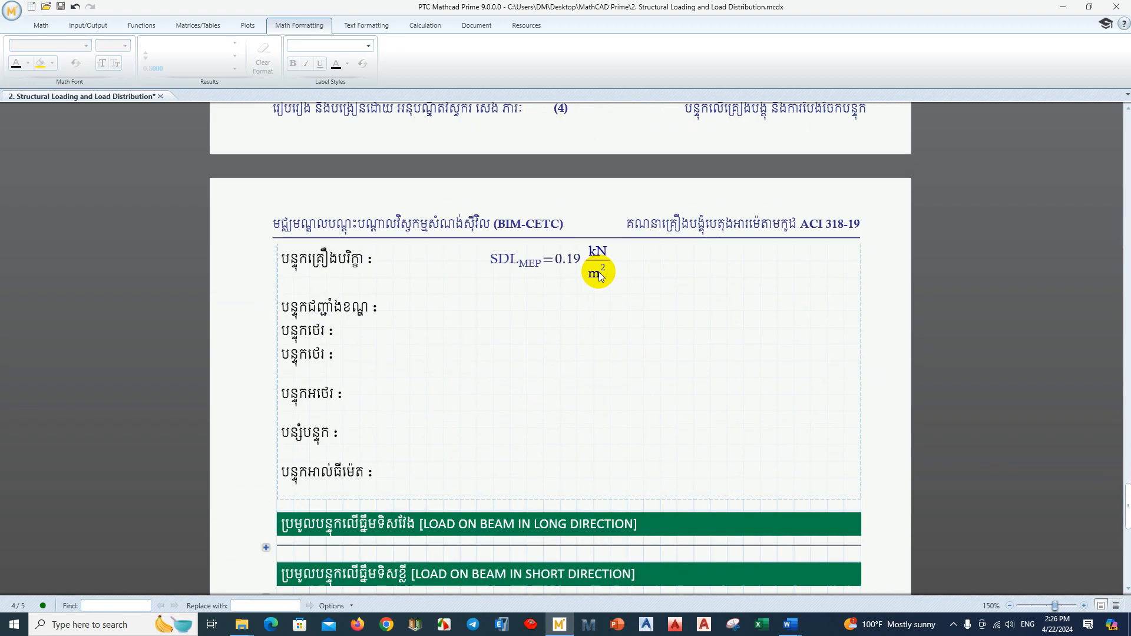
left_click(517, 308)
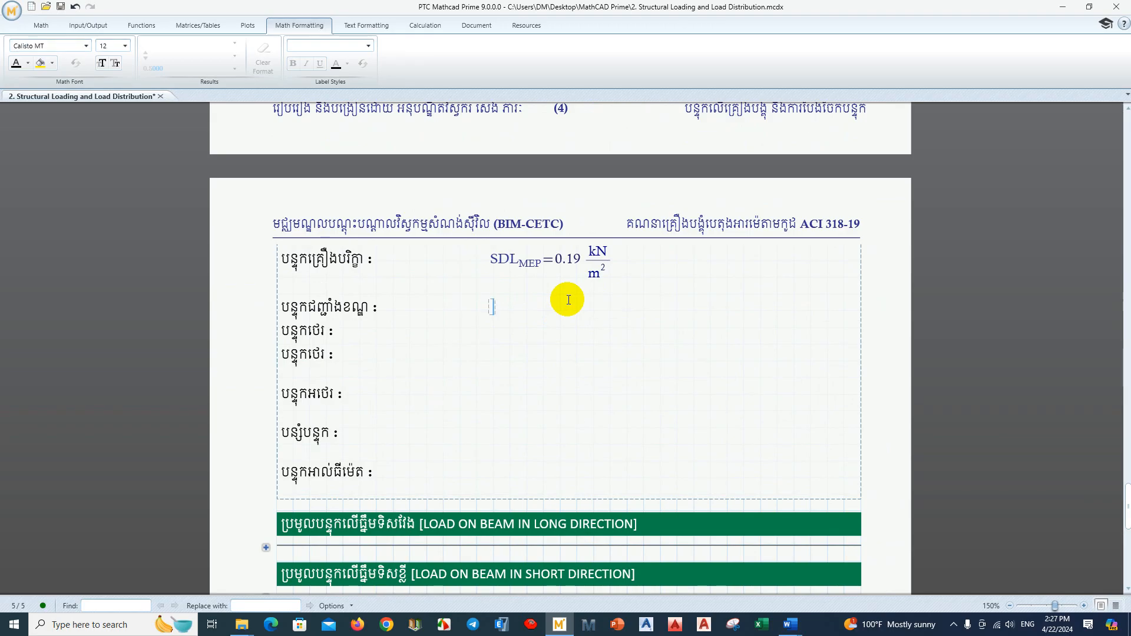
type("SDL")
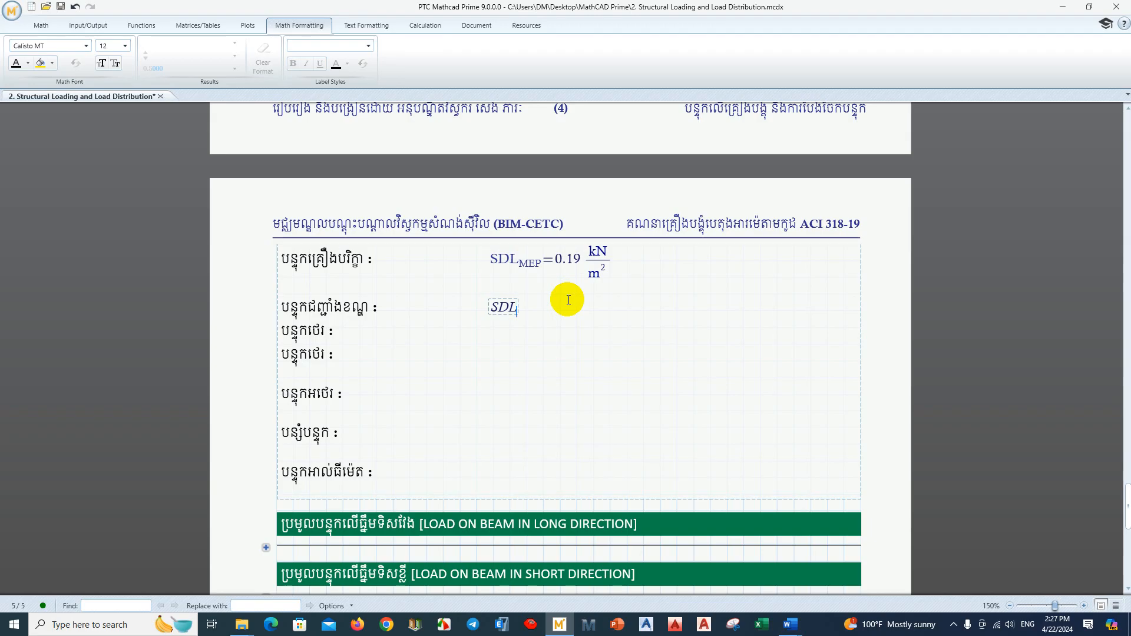
type(".Parti")
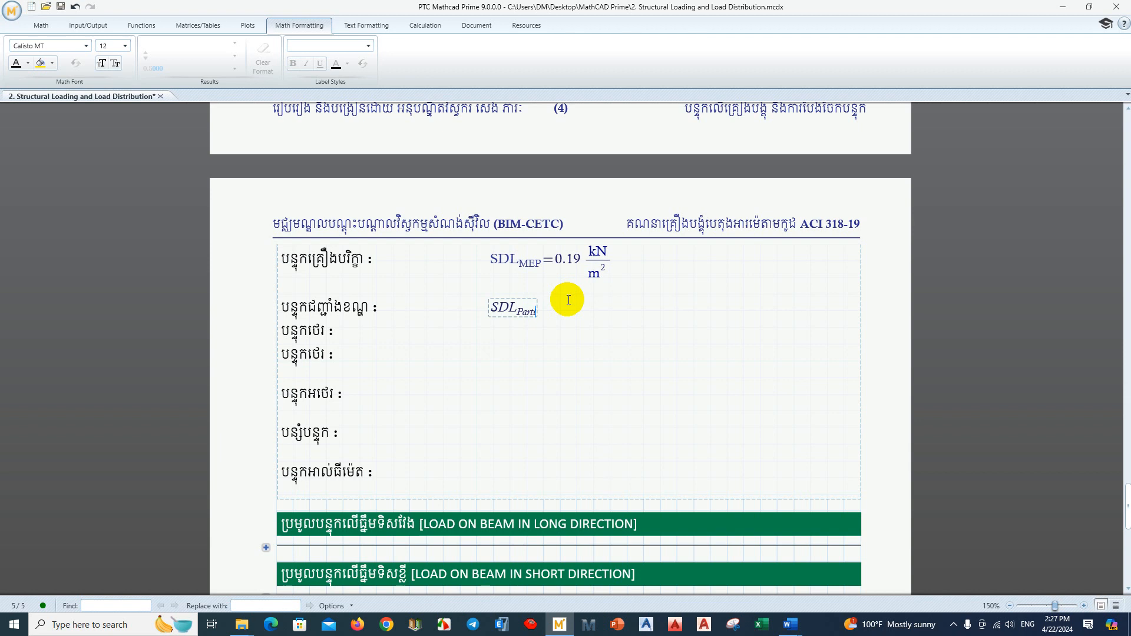
type("tion")
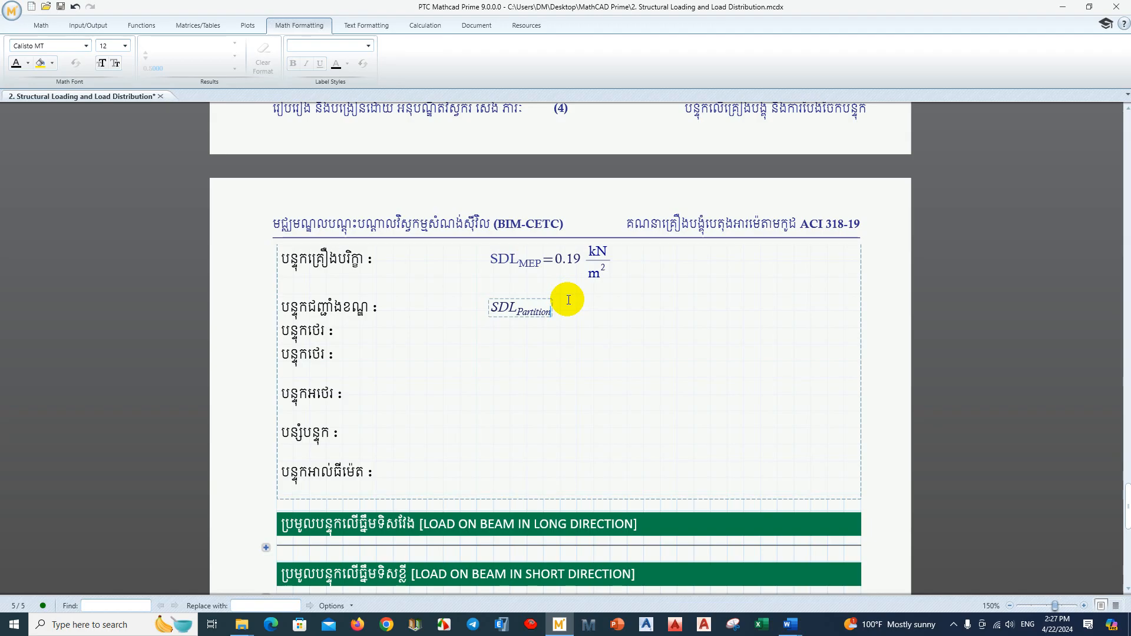
type("=(1·10^3)·Pa")
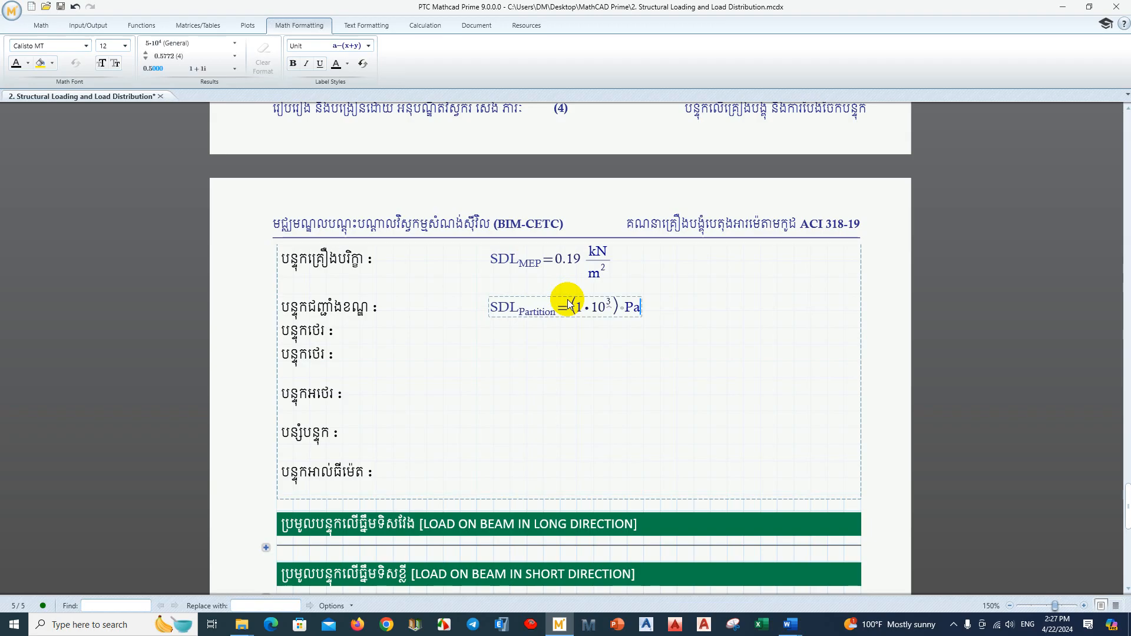
- Display the partition load result in kN/m²
key("BackSpace")
key("BackSpace")
type("kN")
scroll(568, 304, "up", 2)
type("/m^2")
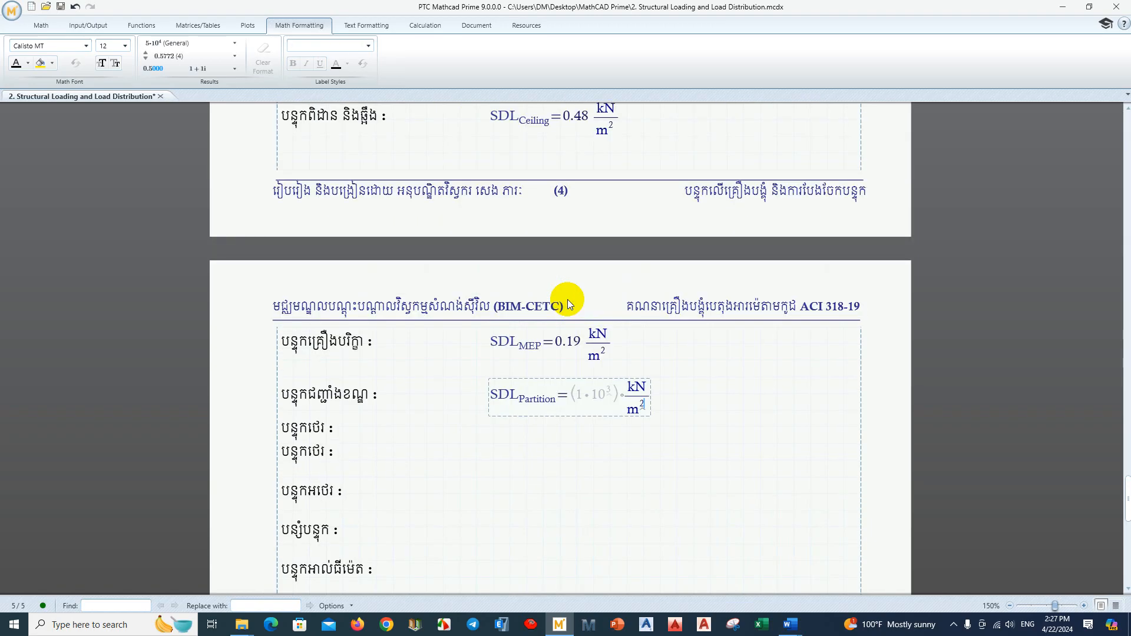
left_click(722, 412)
scroll(678, 401, "down", 2)
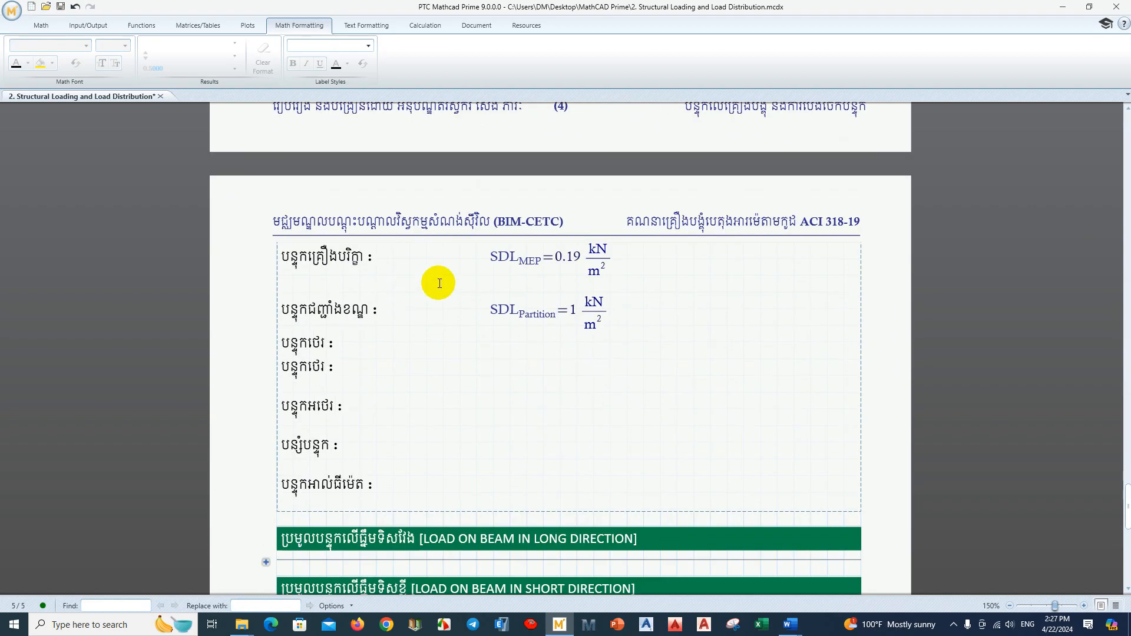
left_click(440, 282)
left_click(525, 311)
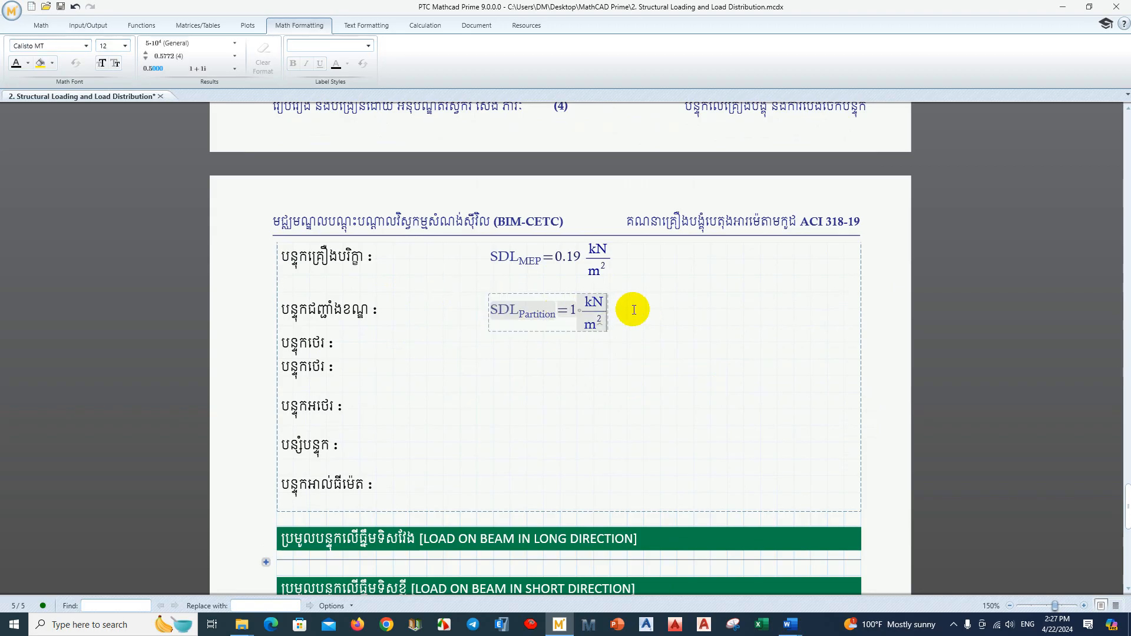
left_click(659, 323)
left_click_drag(502, 306, 604, 317)
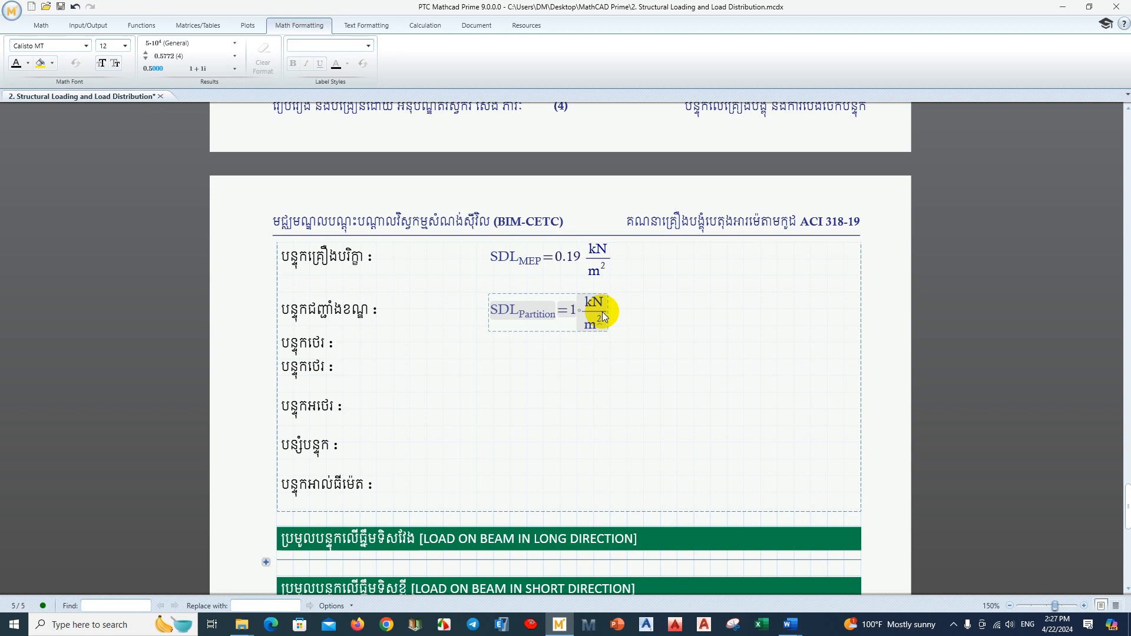
left_click(644, 321)
left_click(588, 351)
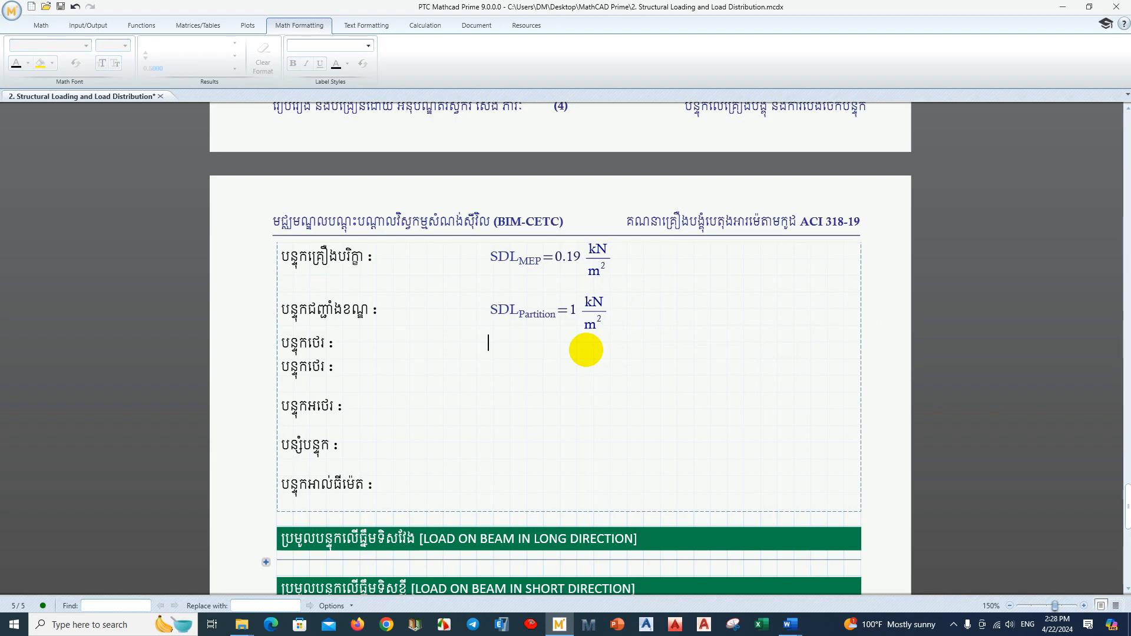
- Insert a math region after the first dead load label below the partition load and start the definition of DL
left_click(372, 346)
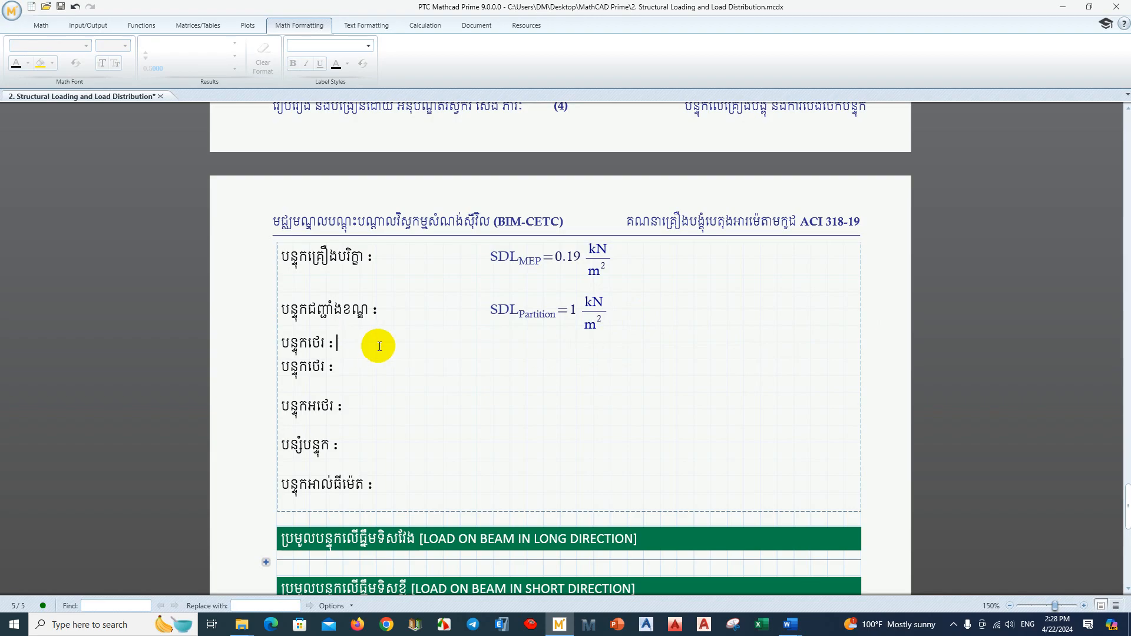
key("ctrl+shift+m")
type("D")
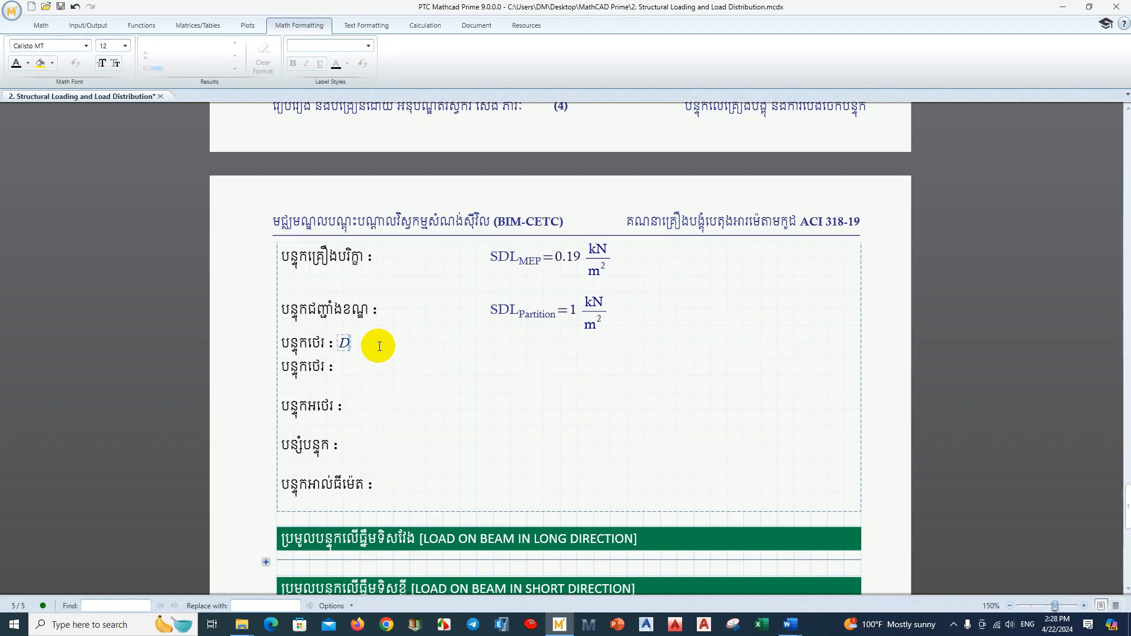
type("L:=")
scroll(377, 348, "up", 6)
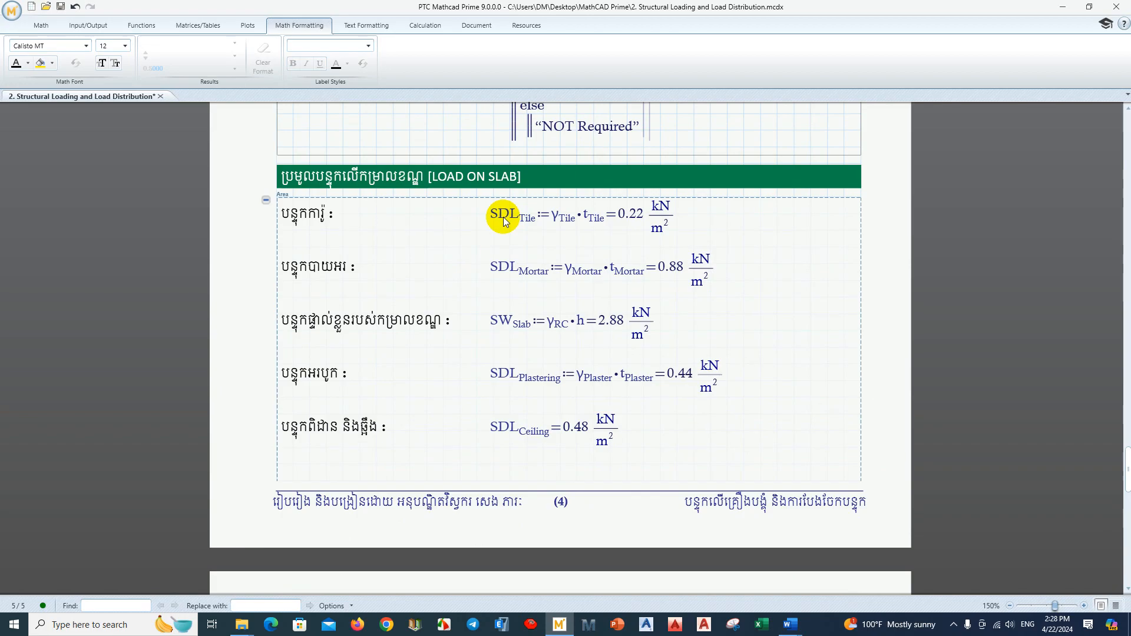
scroll(506, 316, "down", 4)
scroll(515, 340, "down", 2)
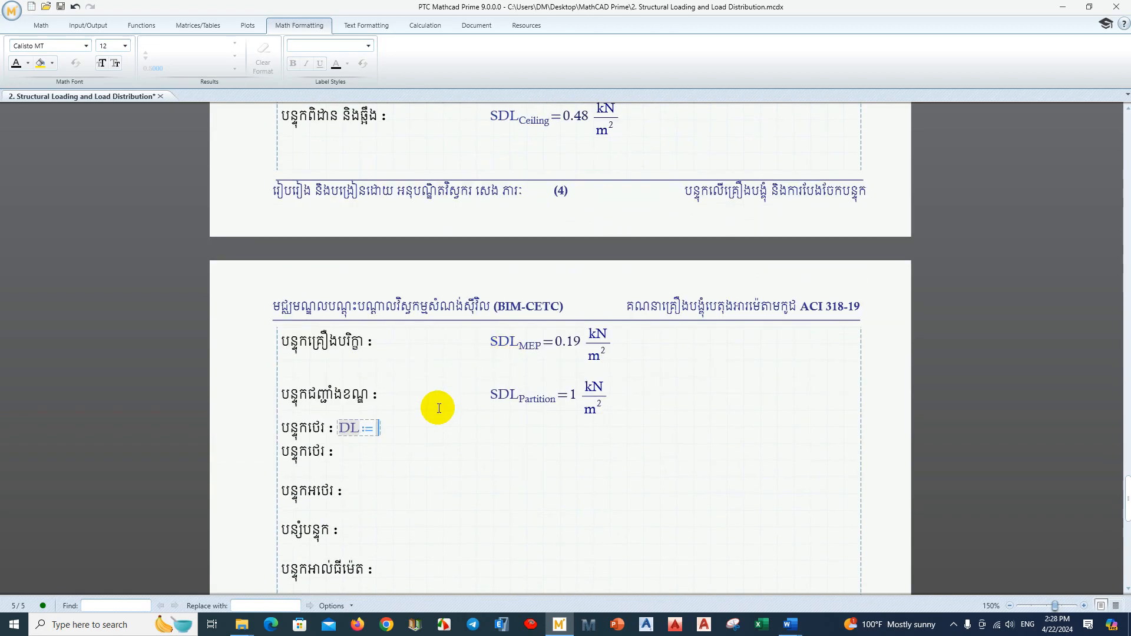
- Enter SDL_Tile + SDL_Mortar in parentheses as the first terms of the DL definition
type("(SDL")
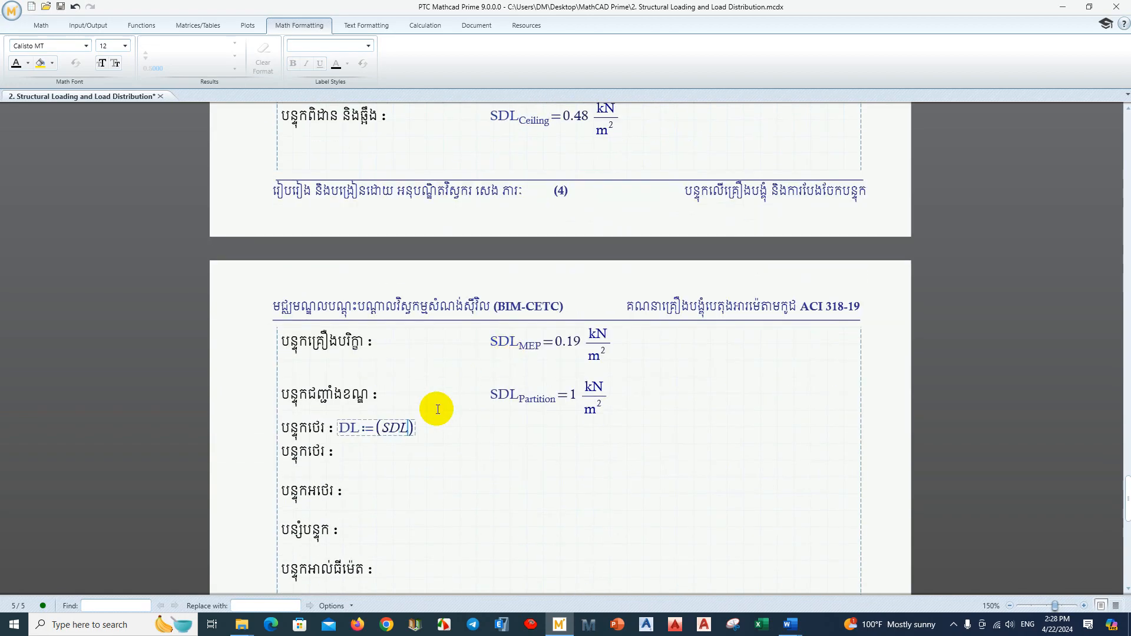
type(".Tile")
type("+")
type("SDOL")
key("BackSpace")
key("BackSpace")
type("L.Mortar")
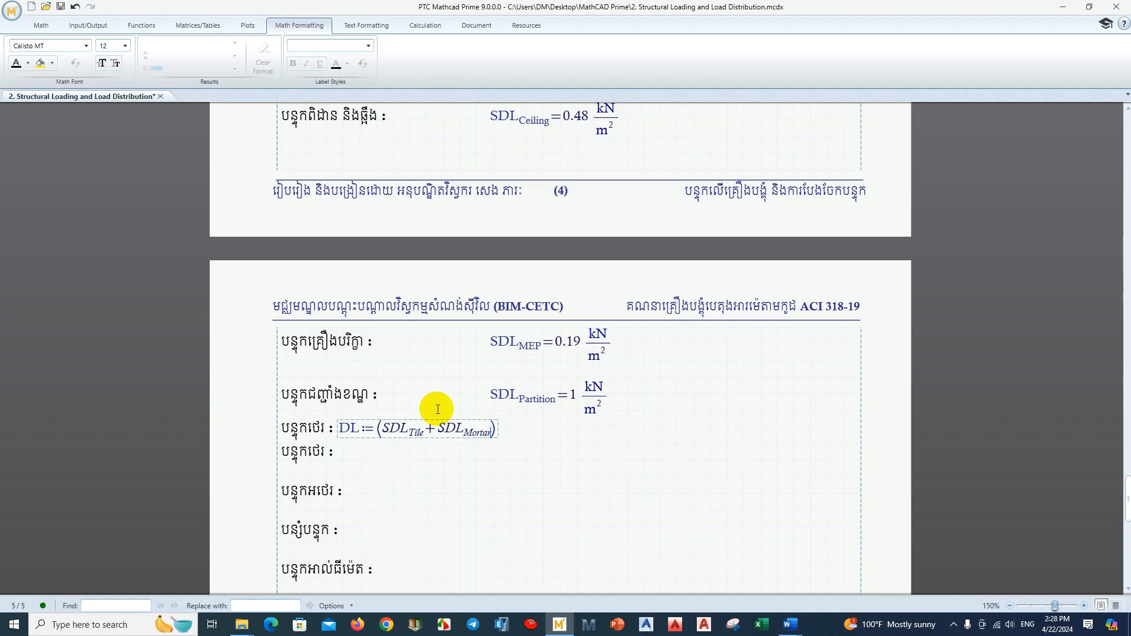
- Add the terms SW_Slab, SDL_Ceiling, SDL_MEP and SDL_Partition to the sum inside the DL parentheses
type("+SW.Slab+")
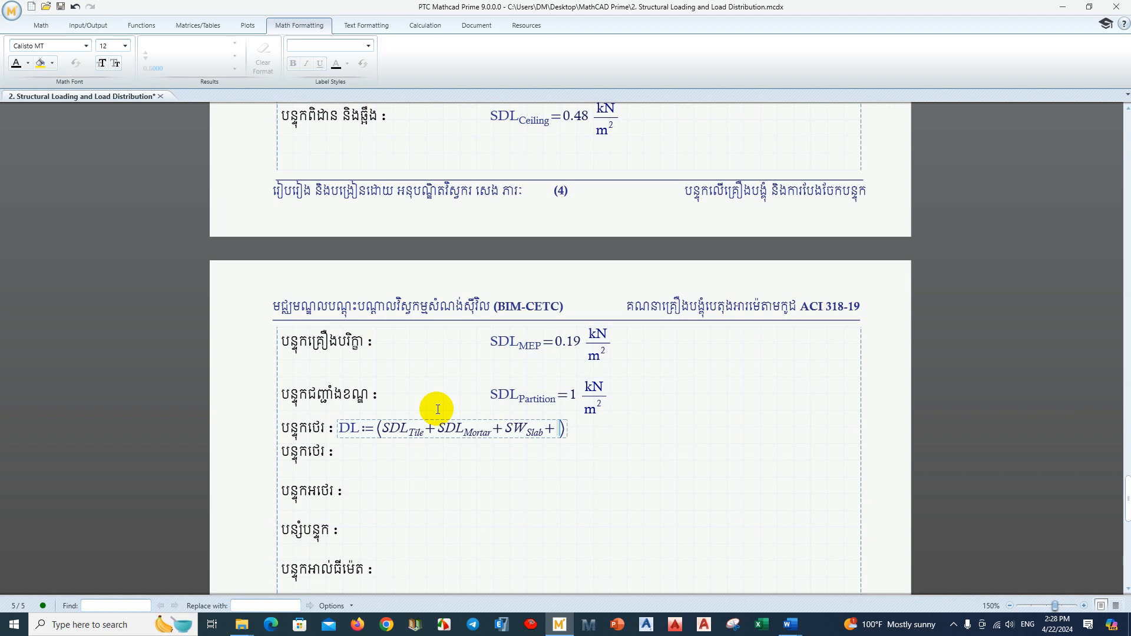
type("S")
key("BackSpace")
type("SDL.c")
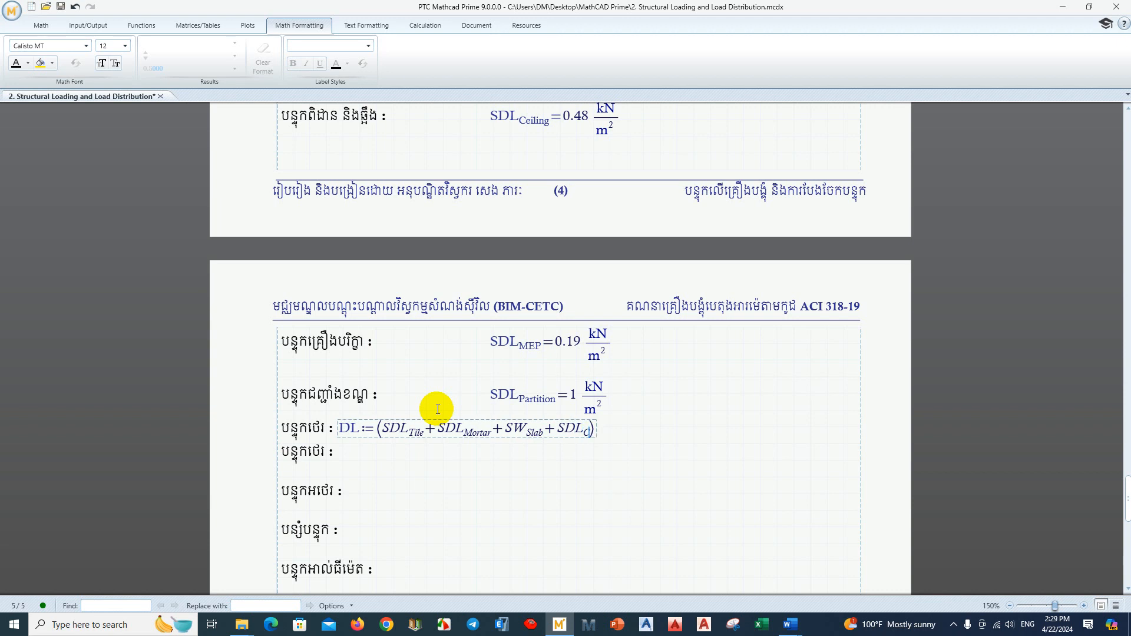
type("eiling+SDL.MEP")
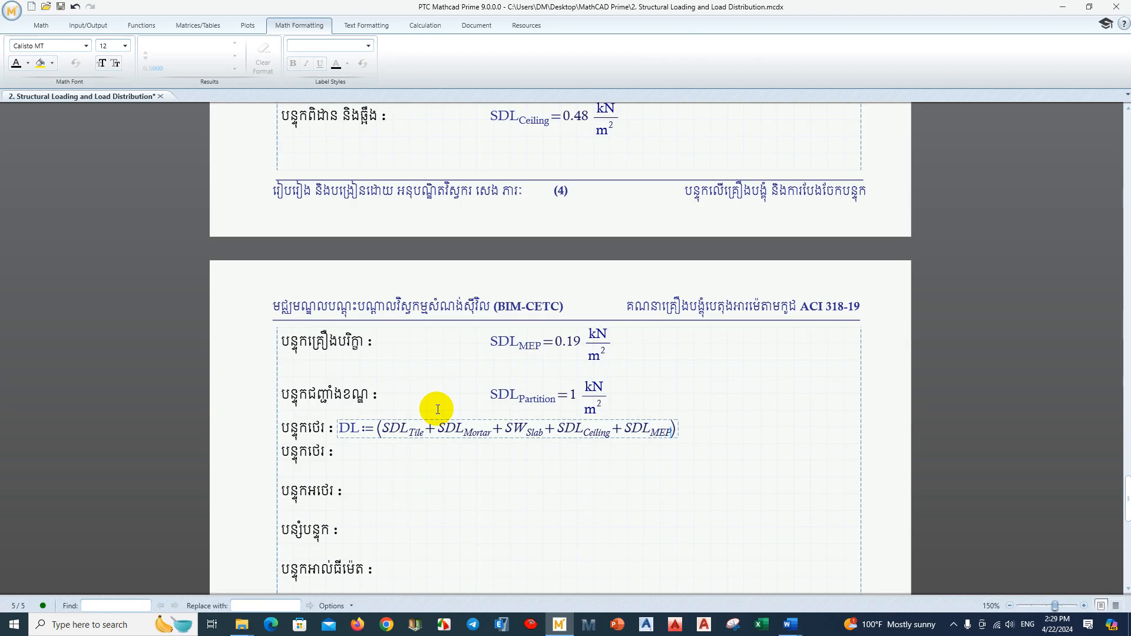
type("+SDL.Partition")
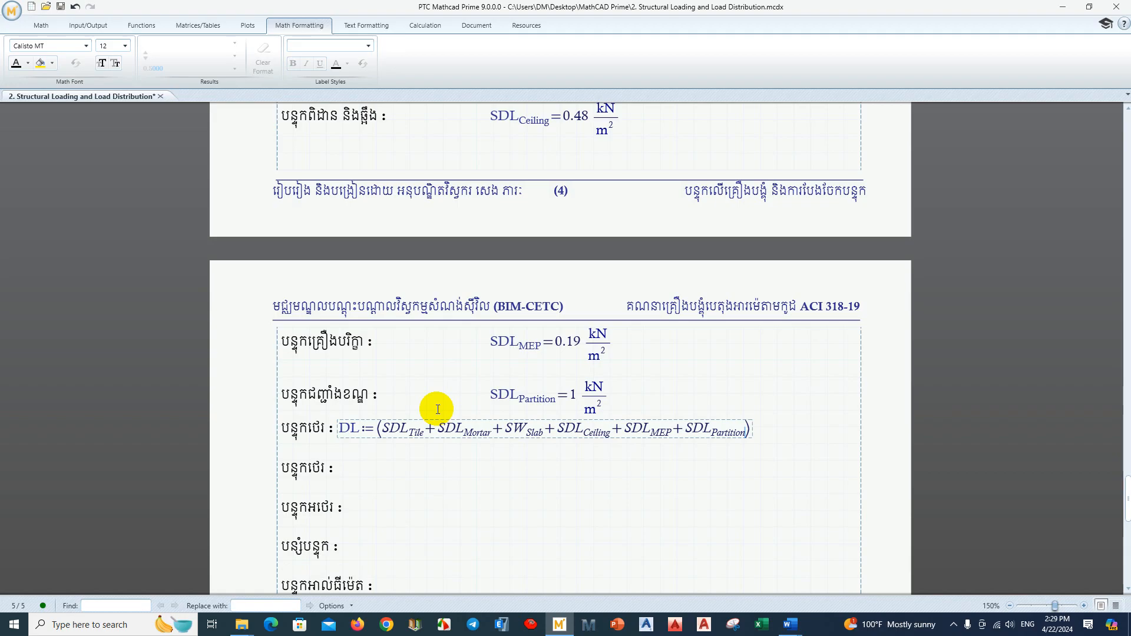
left_click_drag(613, 430, 578, 430)
scroll(613, 422, "up", 2)
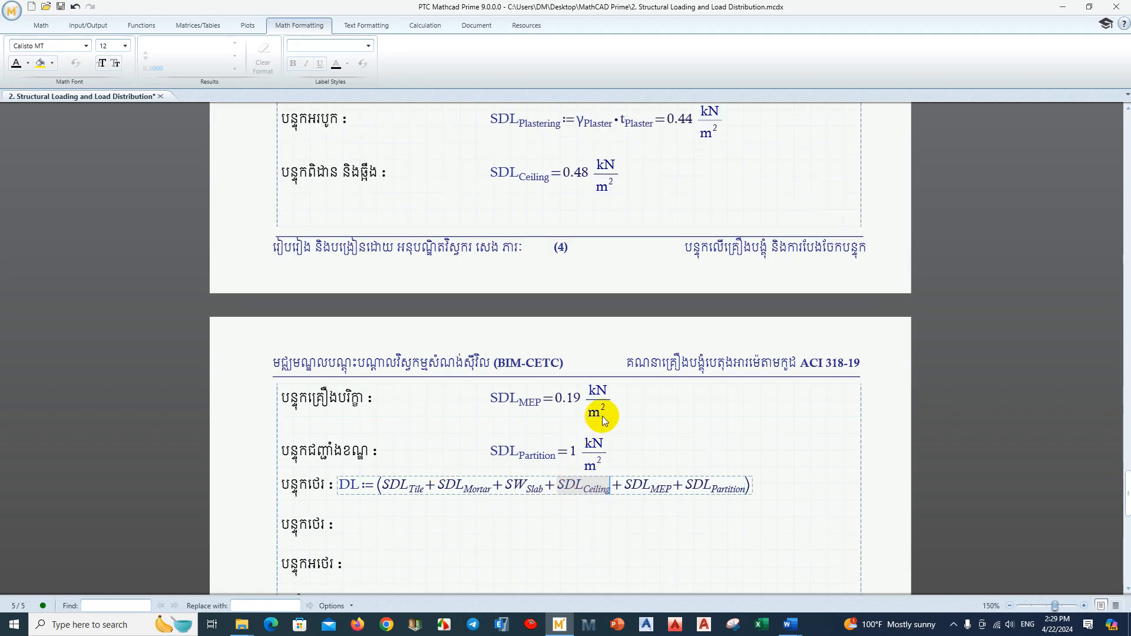
double_click(532, 180)
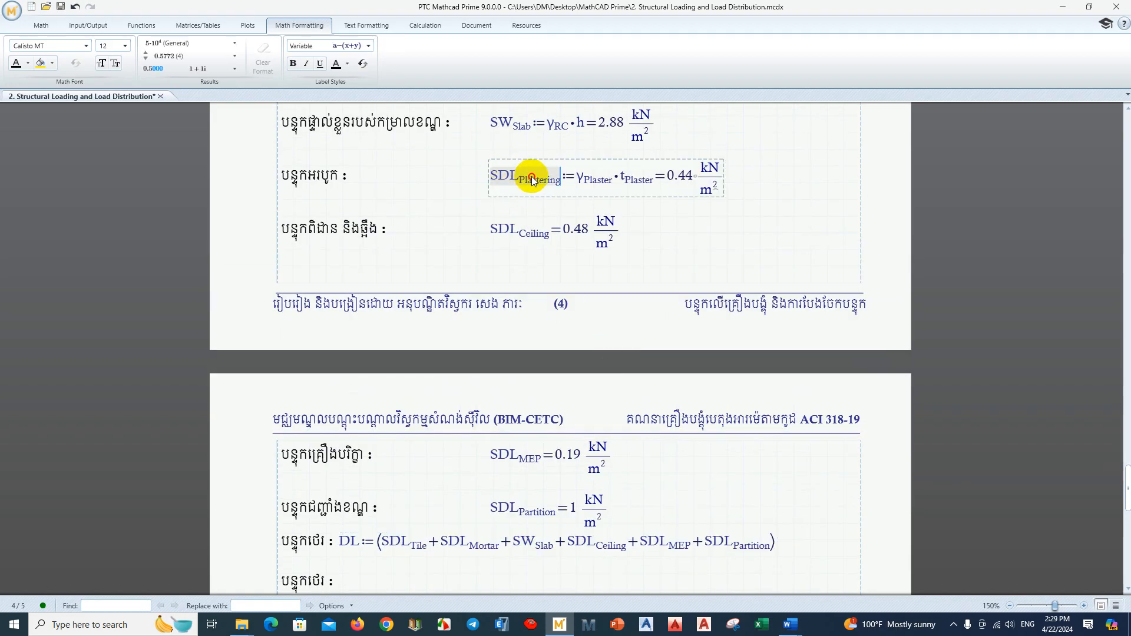
double_click(590, 541)
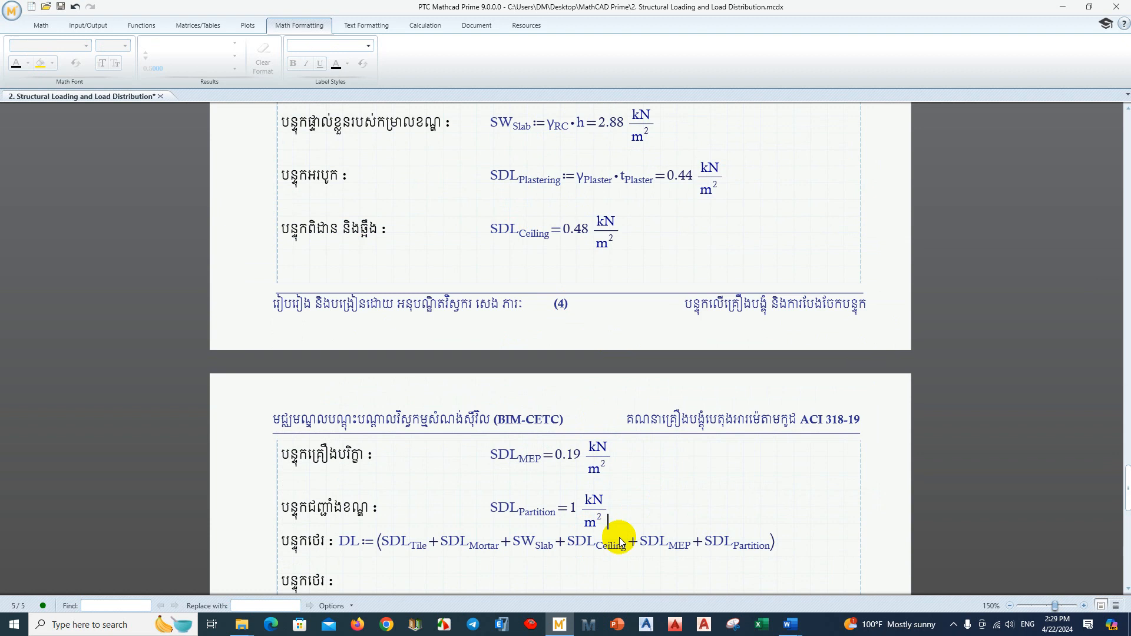
- Evaluate the DL definition and display its result in kN/m²
left_click(587, 541)
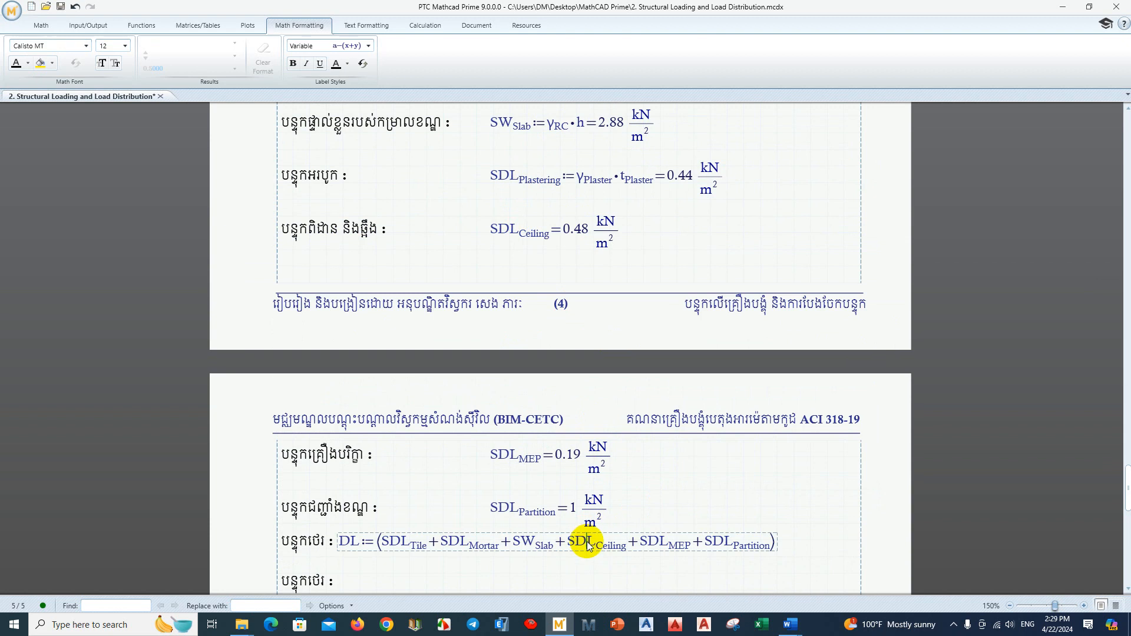
left_click(772, 544)
type("=(5.65·10^3)·Pa")
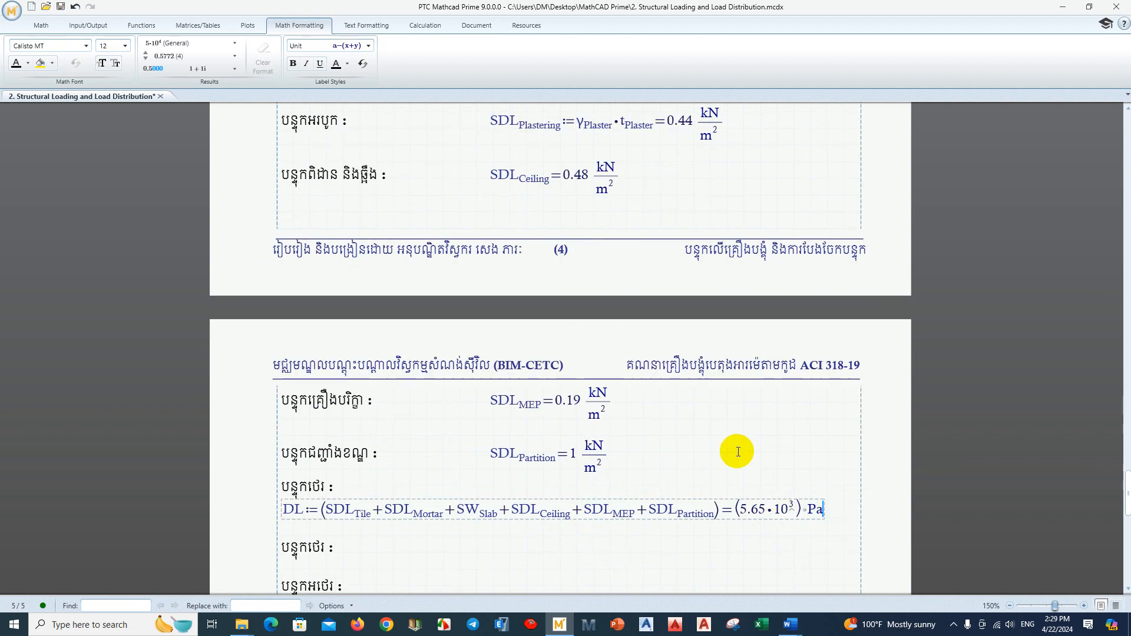
key("BackSpace")
key("BackSpace")
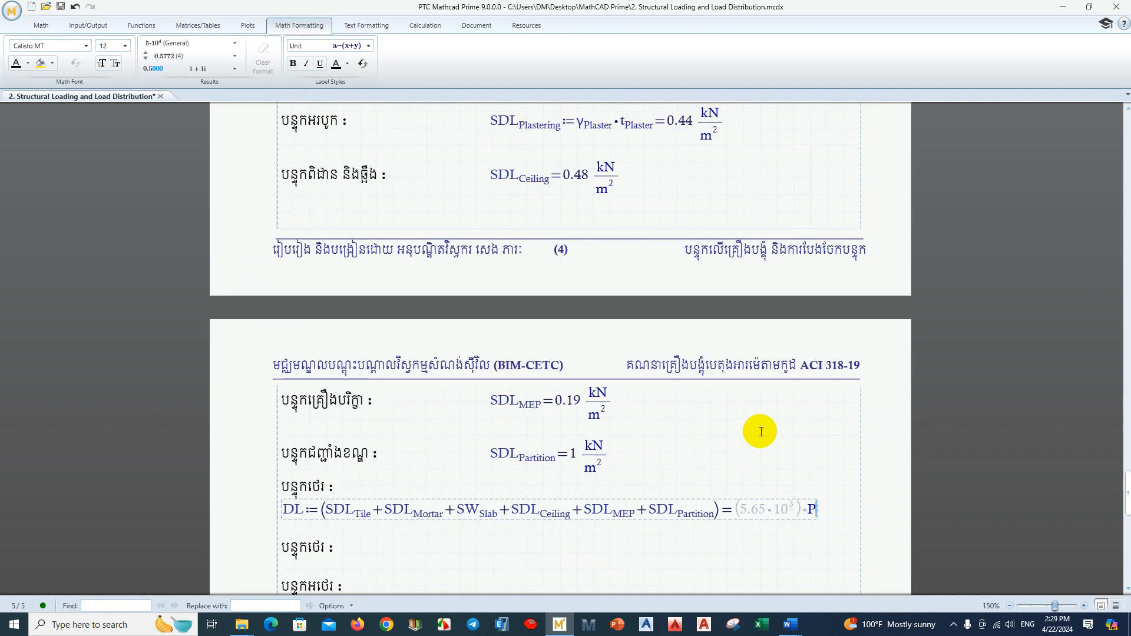
type("kN")
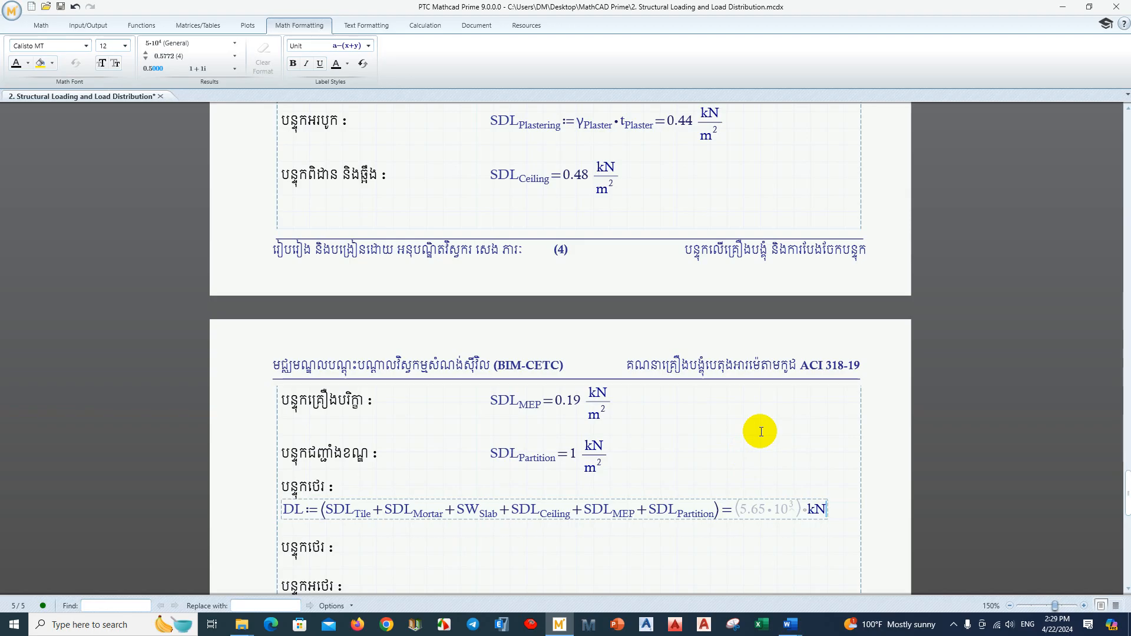
type("/m^2")
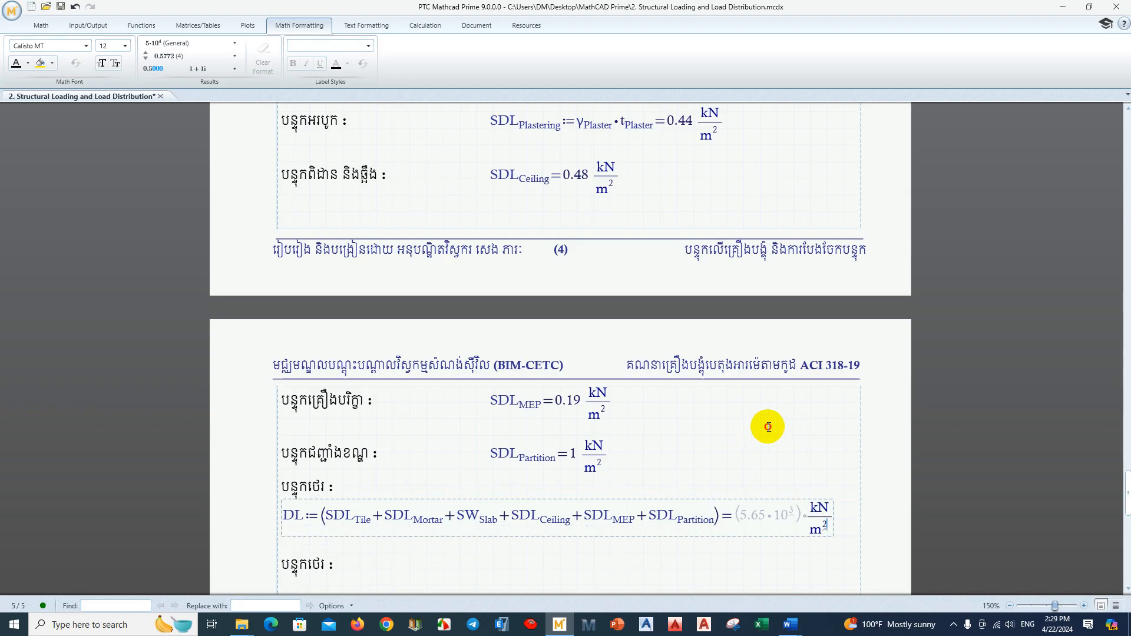
left_click(768, 426)
scroll(779, 428, "down", 1)
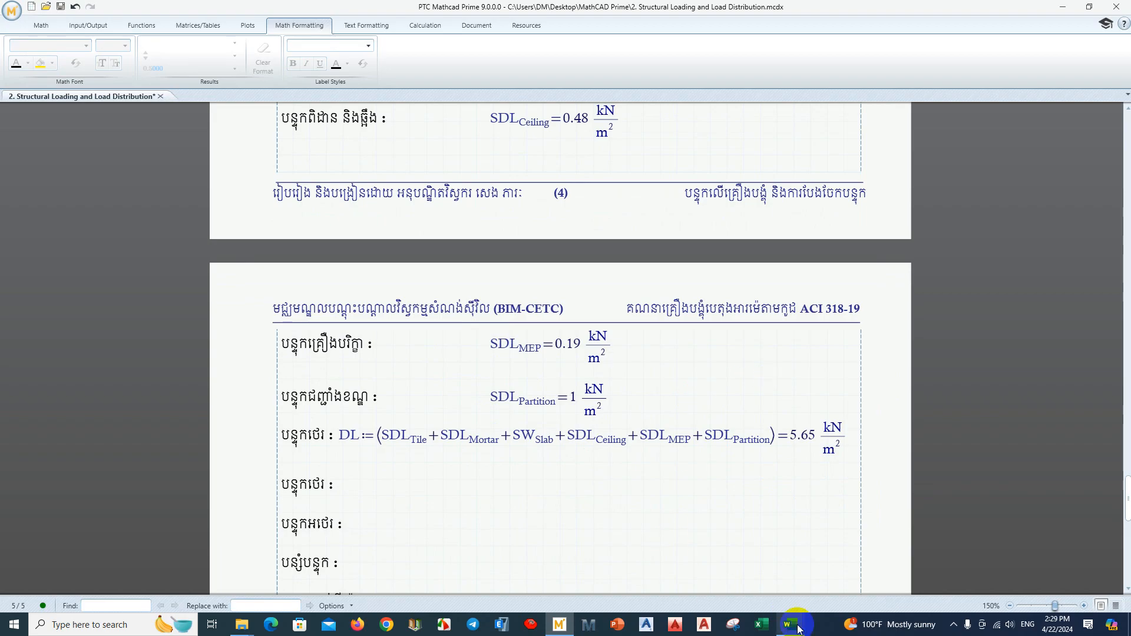
- Switch to the Word exercise manual and examine the slab type and minimum thickness solution of exercise 2.1
mouse_move(797, 627)
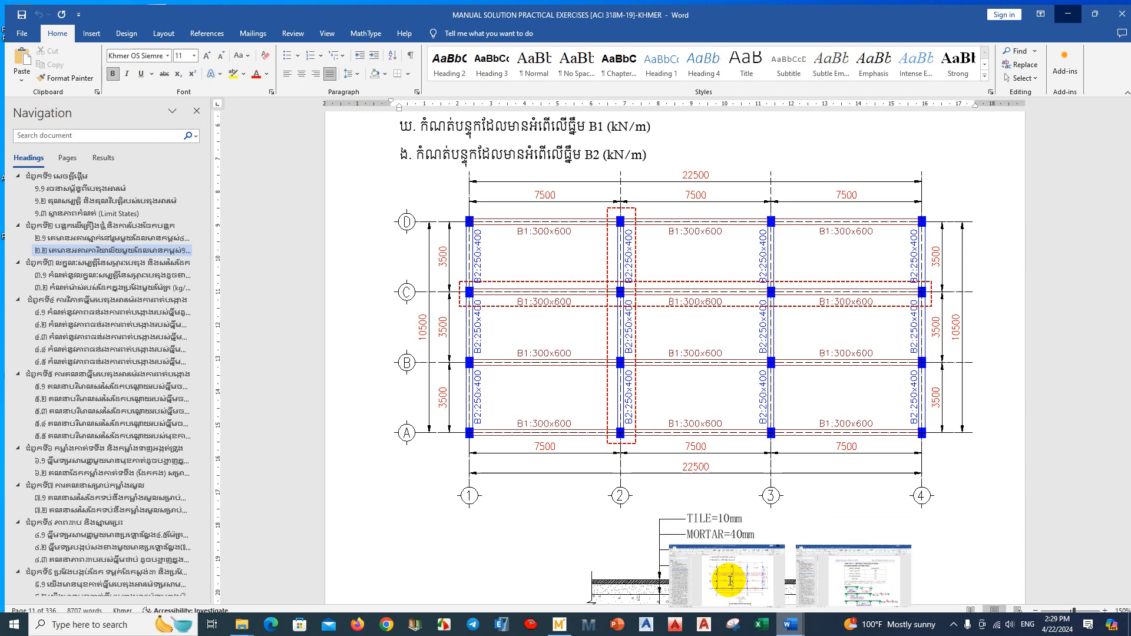
left_click(730, 581)
left_click(73, 234)
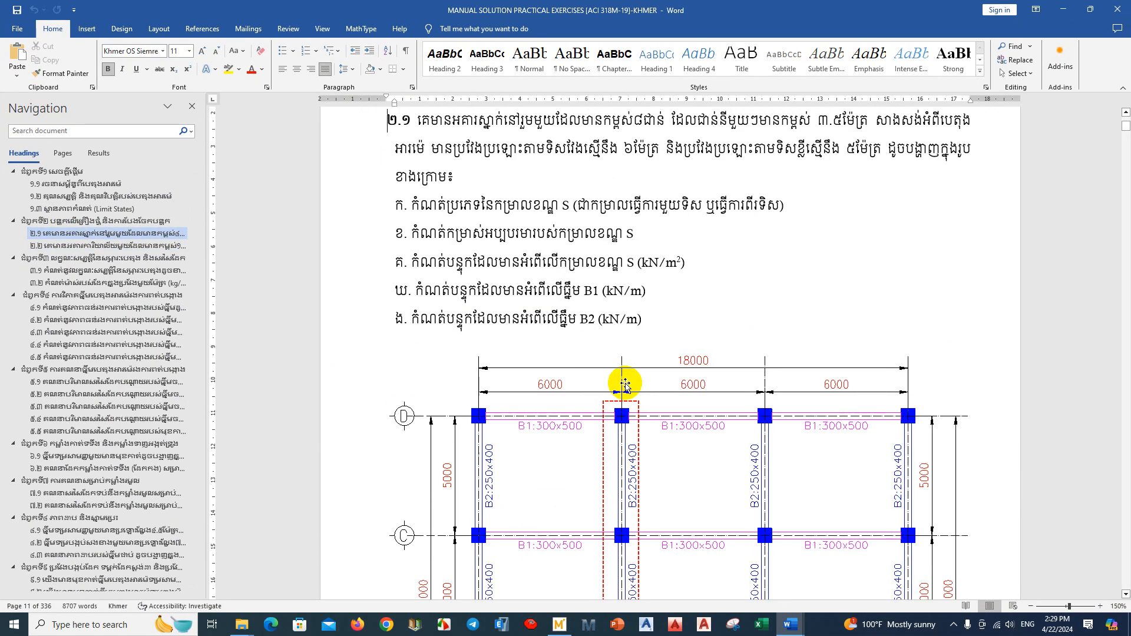
scroll(624, 384, "up", 1)
scroll(624, 384, "down", 10)
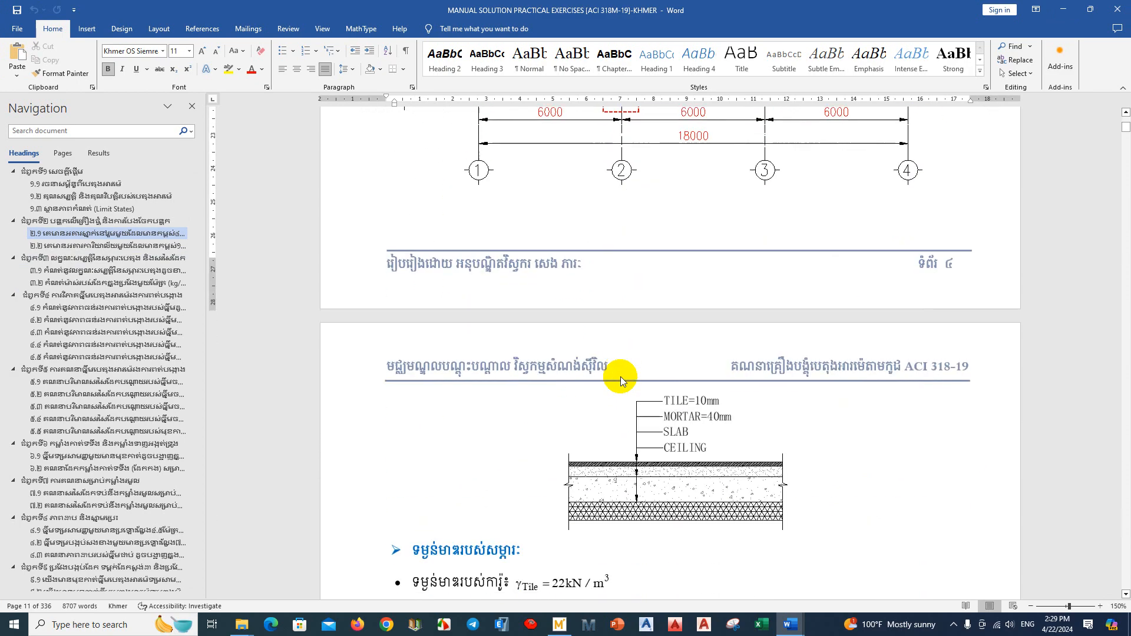
scroll(620, 380, "down", 15)
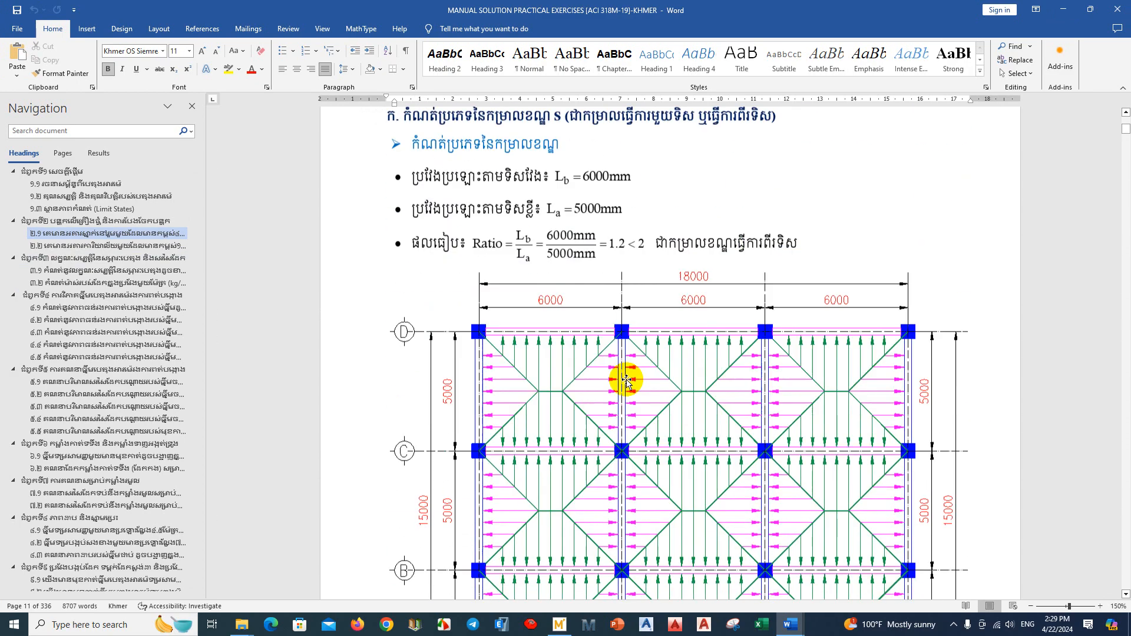
scroll(624, 377, "down", 2)
scroll(754, 206, "up", 3)
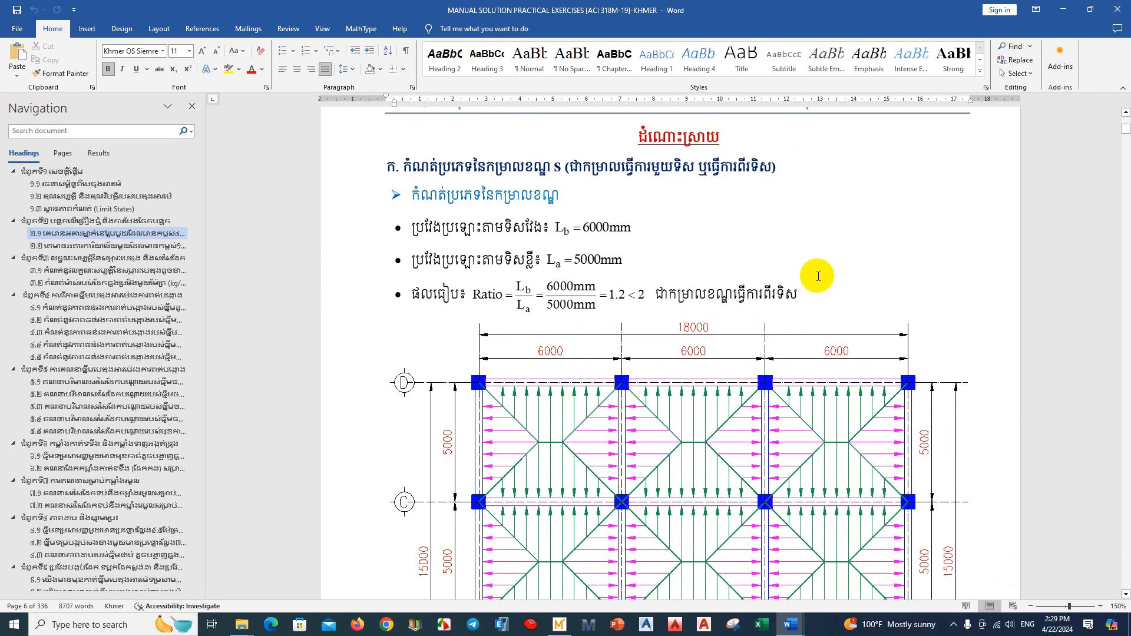
scroll(818, 277, "down", 17)
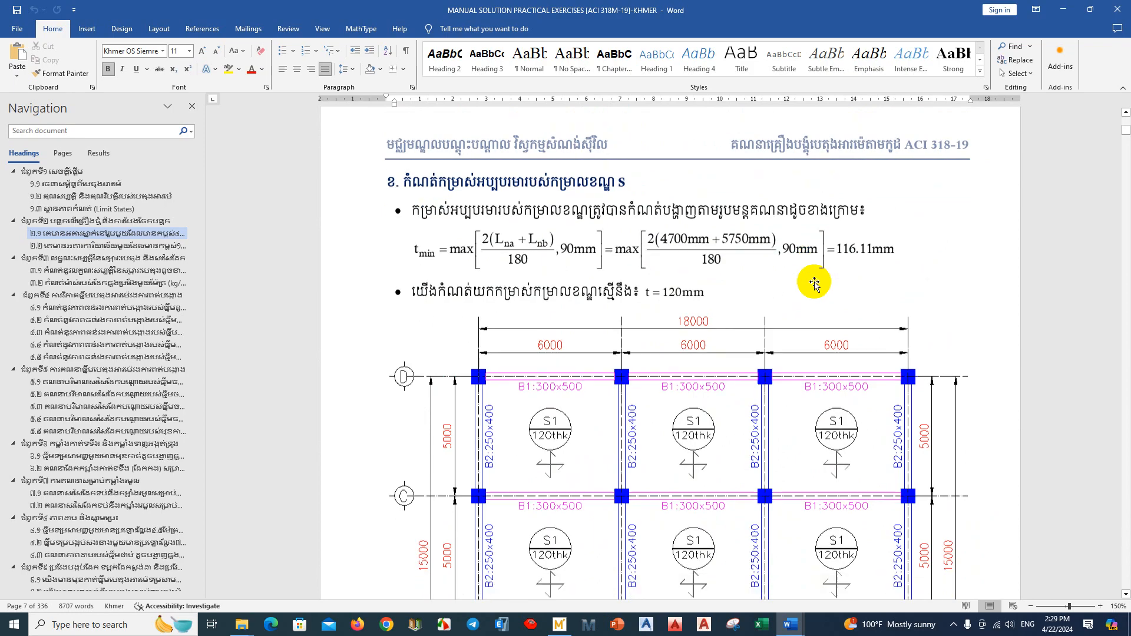
scroll(814, 283, "down", 2)
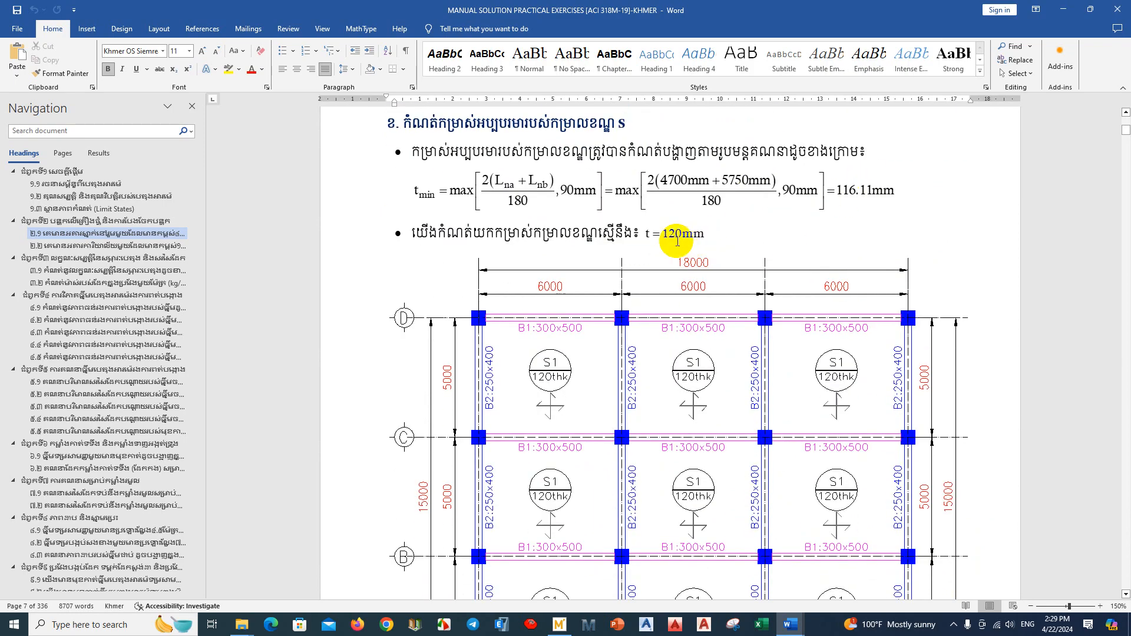
- Examine the dead and live loads on slab S in the manual's solution, and return to the dead load lines in Mathcad
scroll(672, 259, "down", 12)
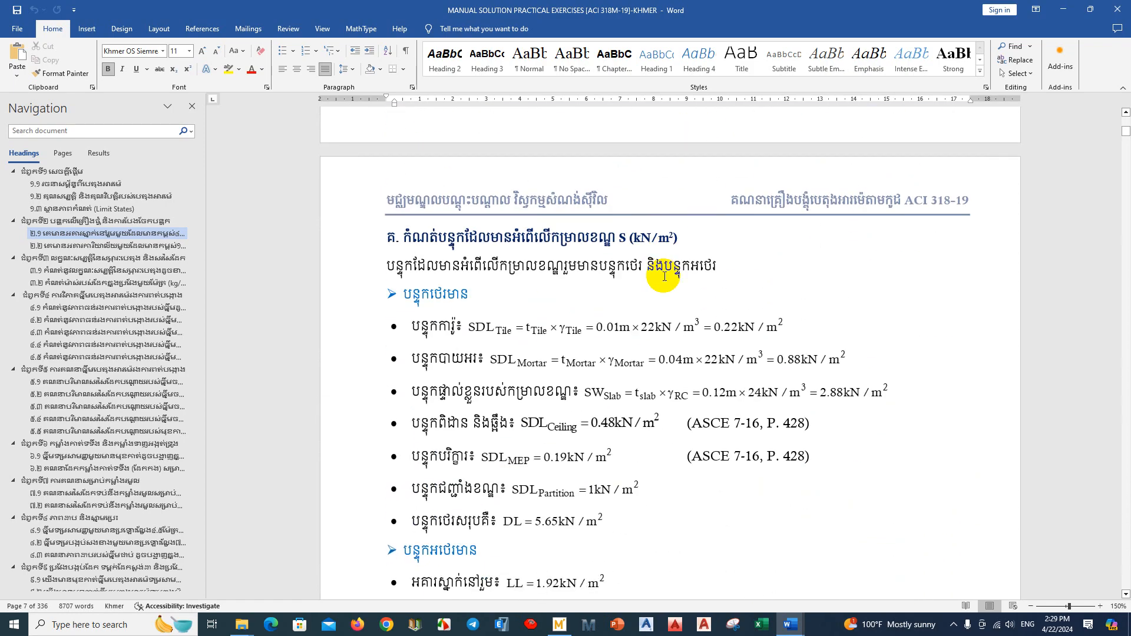
scroll(665, 276, "down", 3)
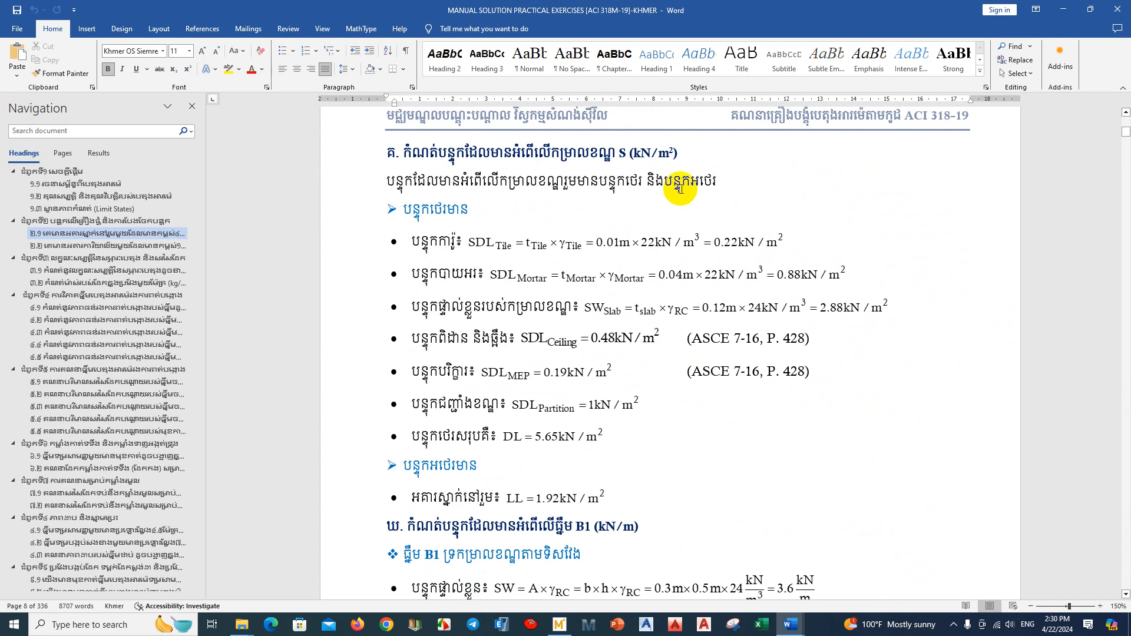
scroll(684, 201, "up", 1)
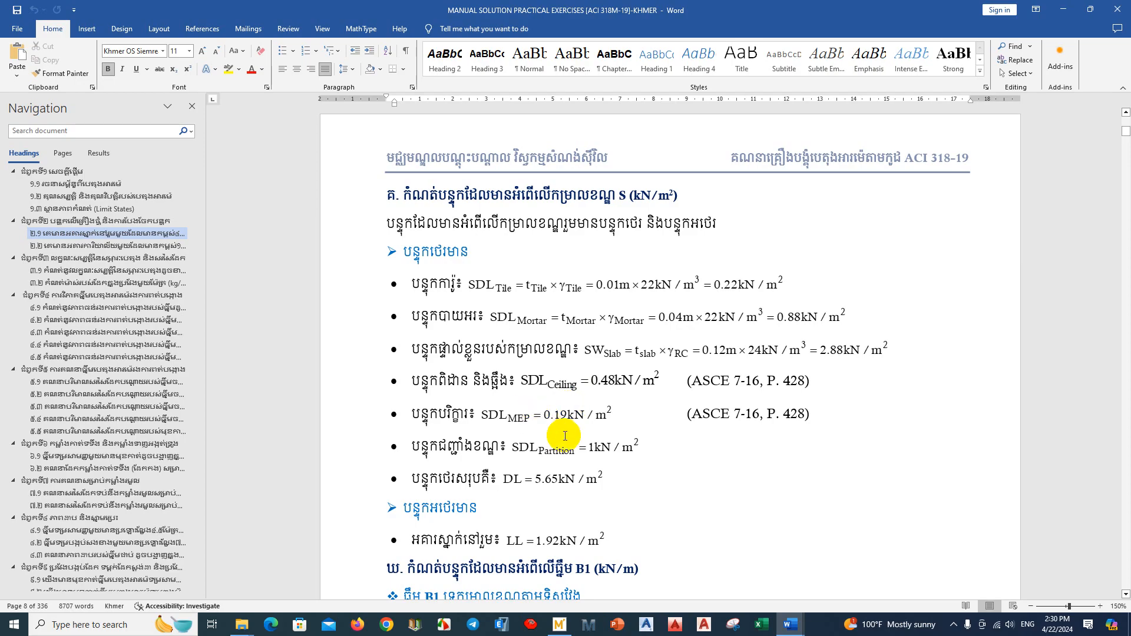
left_click_drag(693, 450, 402, 446)
left_click(700, 467)
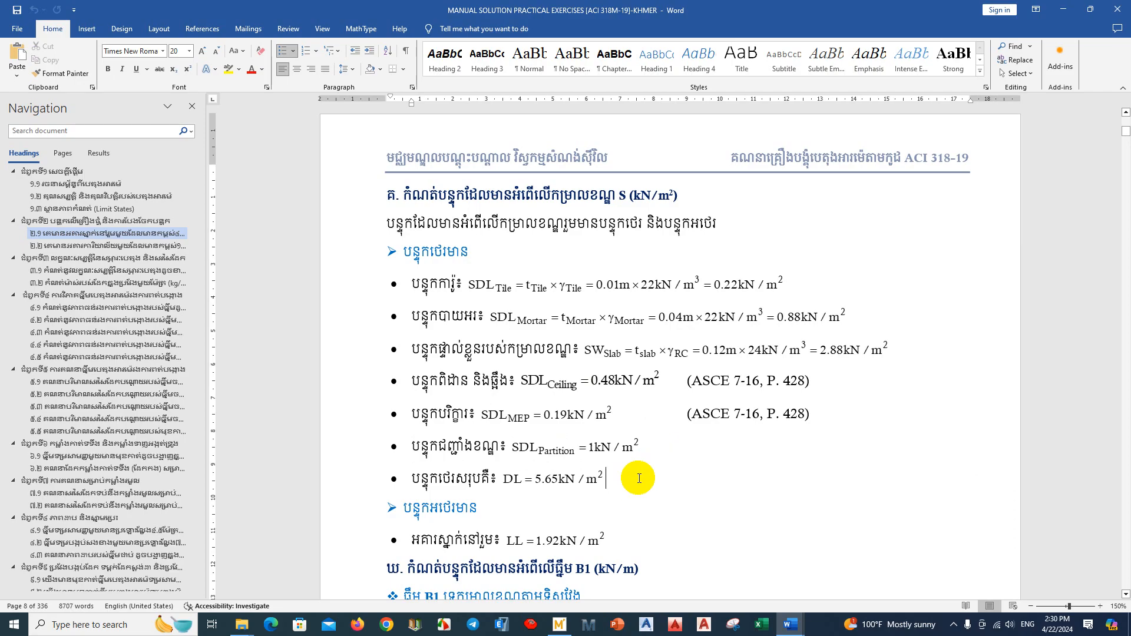
left_click(590, 469)
left_click(389, 479)
left_click(698, 504)
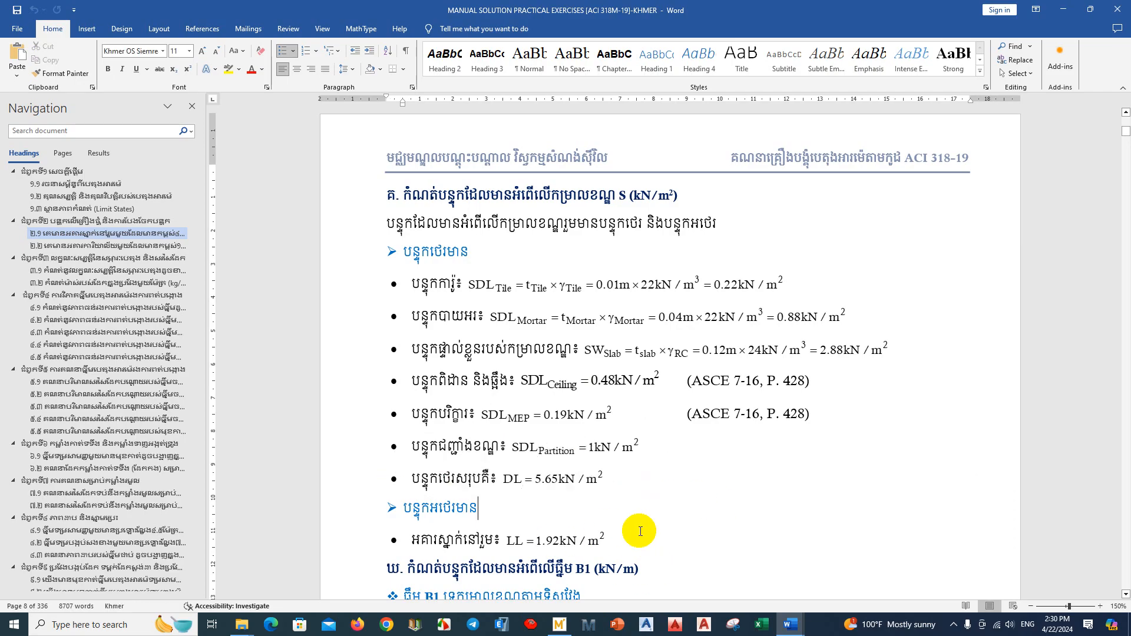
left_click(559, 625)
scroll(581, 468, "down", 3)
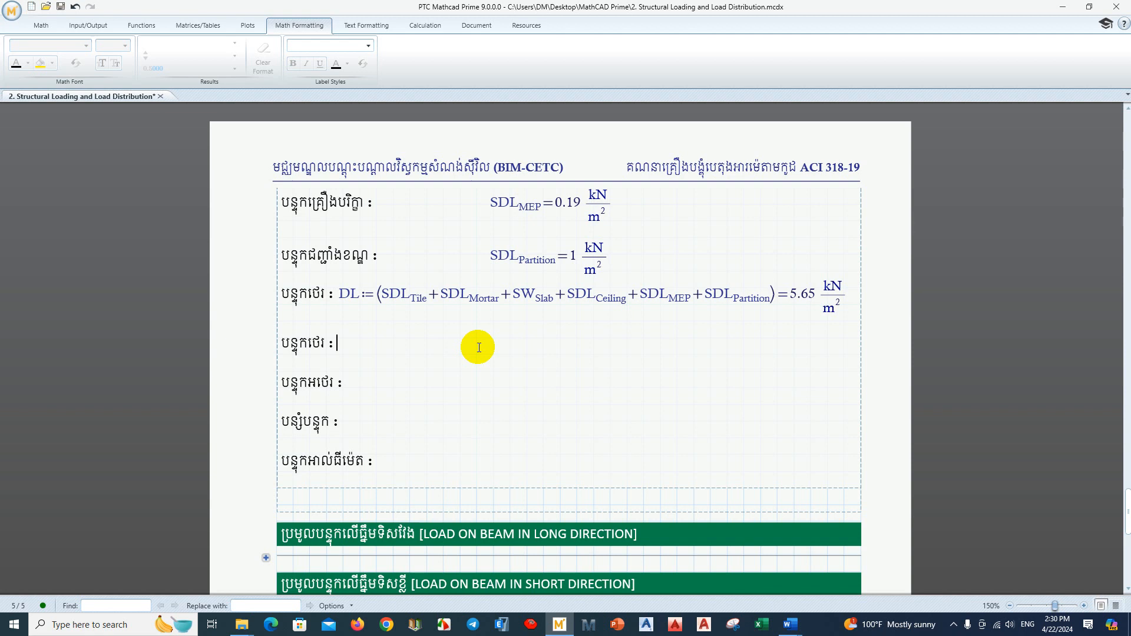
- Evaluate DL on the second dead load line and display its result in kN/m²
key("ctrl+m")
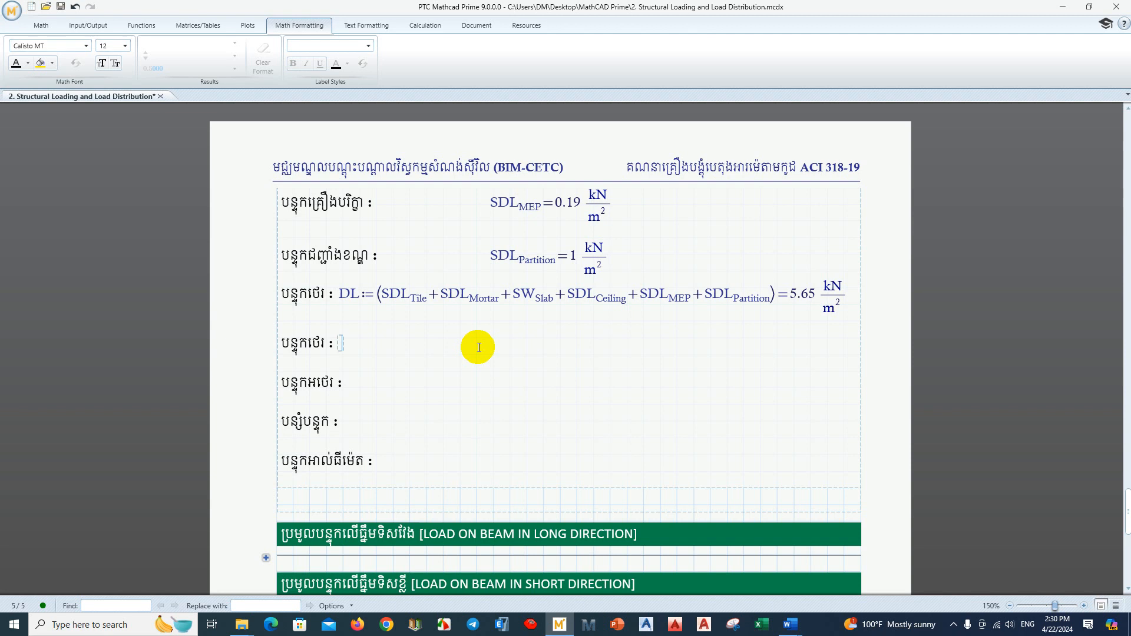
type("DL=(5.65·10^3)·Pa")
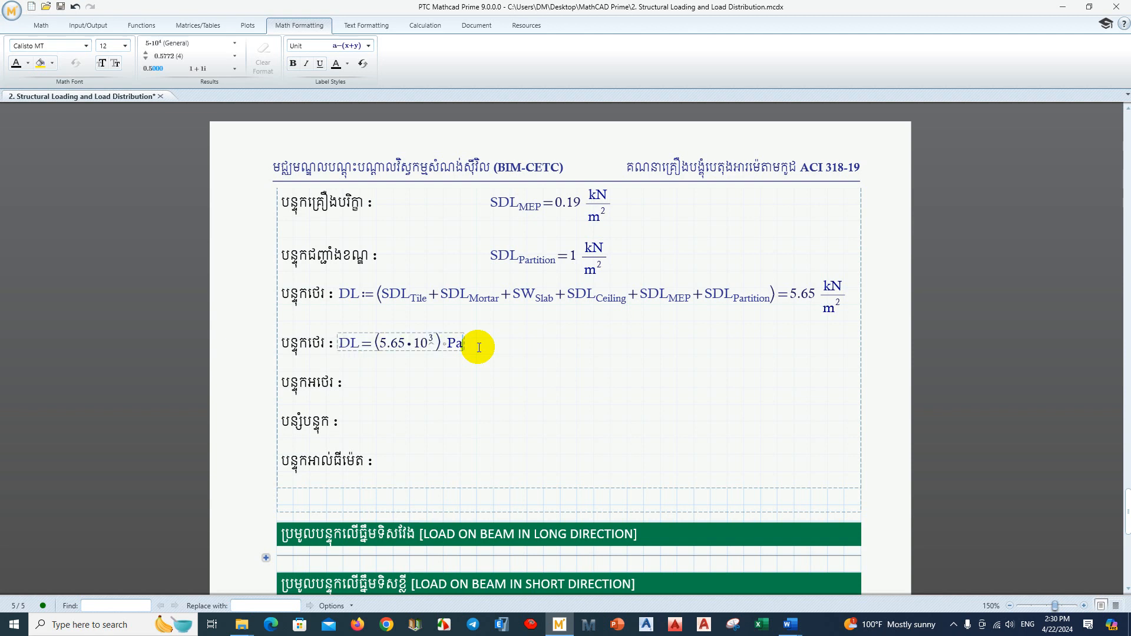
key("BackSpace")
key("BackSpace")
type("kN/m^2")
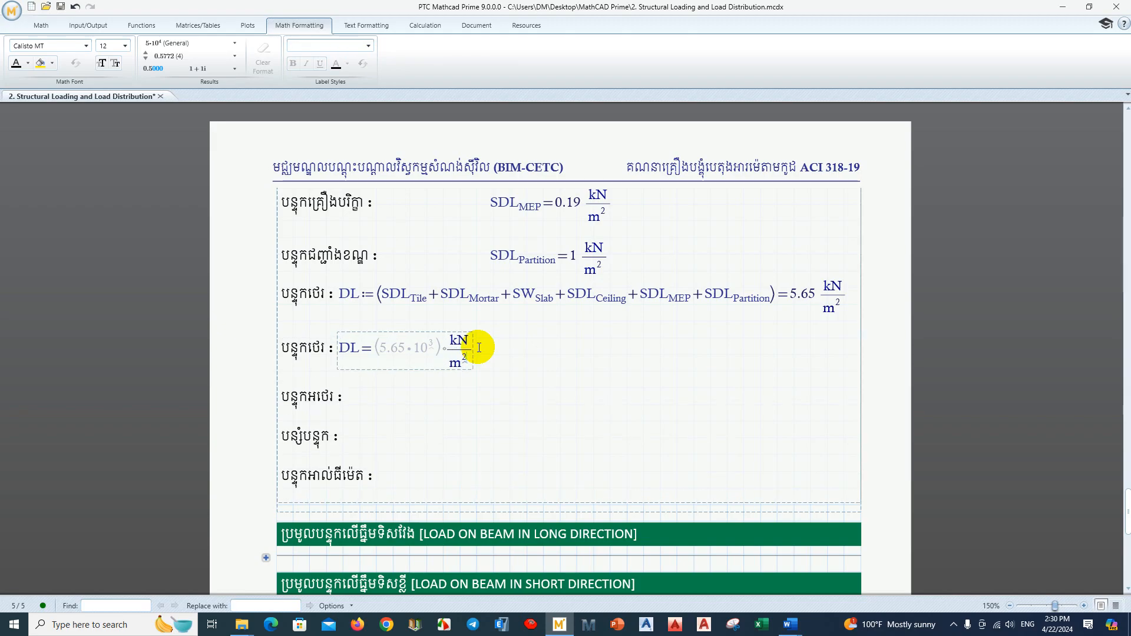
left_click(491, 363)
scroll(439, 366, "down", 2)
- Evaluate LL on the live load line and display its result in kN/m²
left_click(402, 337)
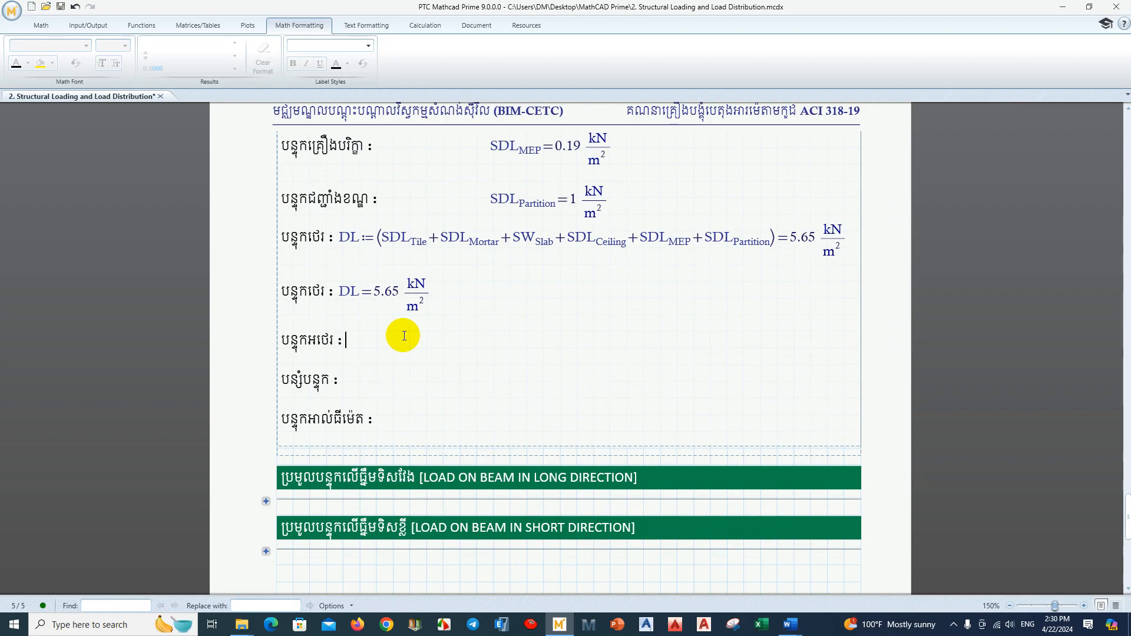
key("ctrl+m")
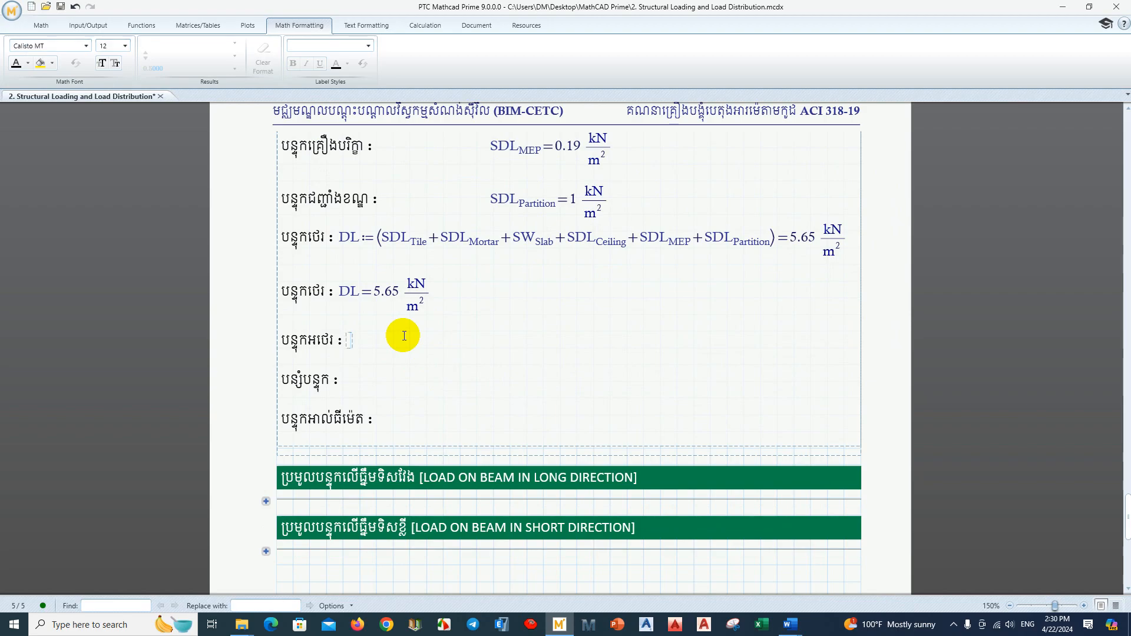
type("LL =(1.92·10^3)·Pa")
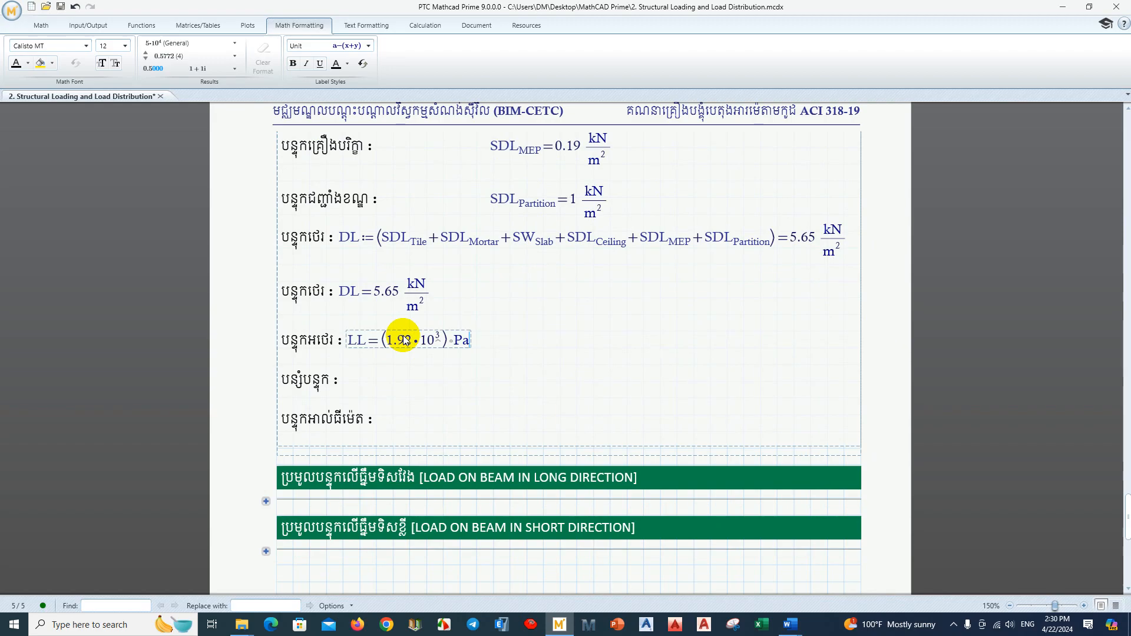
key("BackSpace")
key("BackSpace")
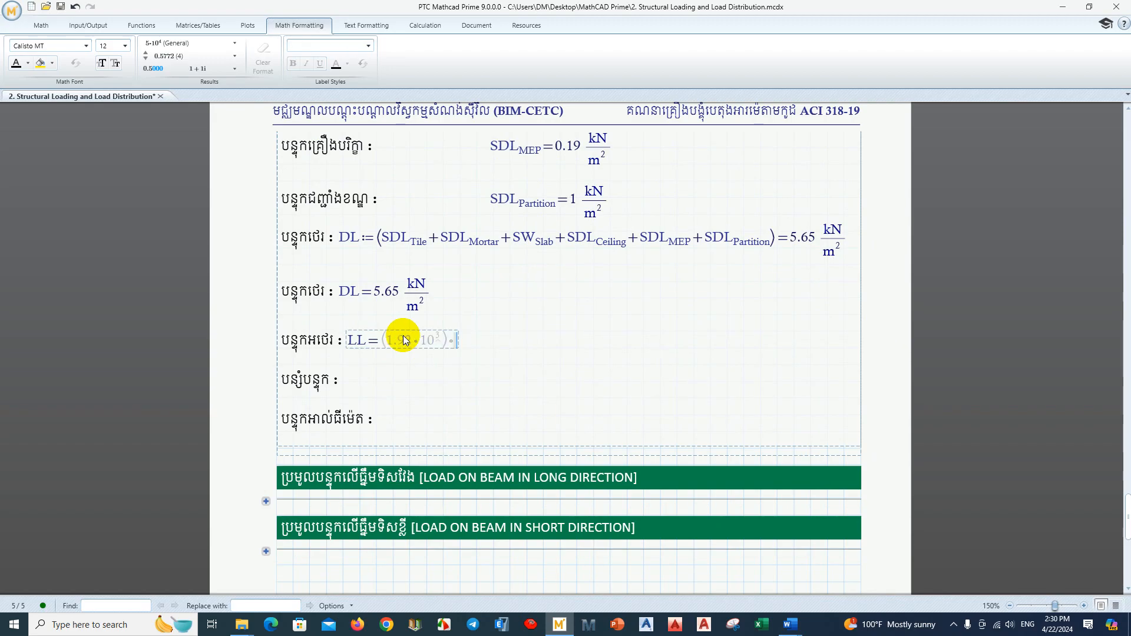
type("kN")
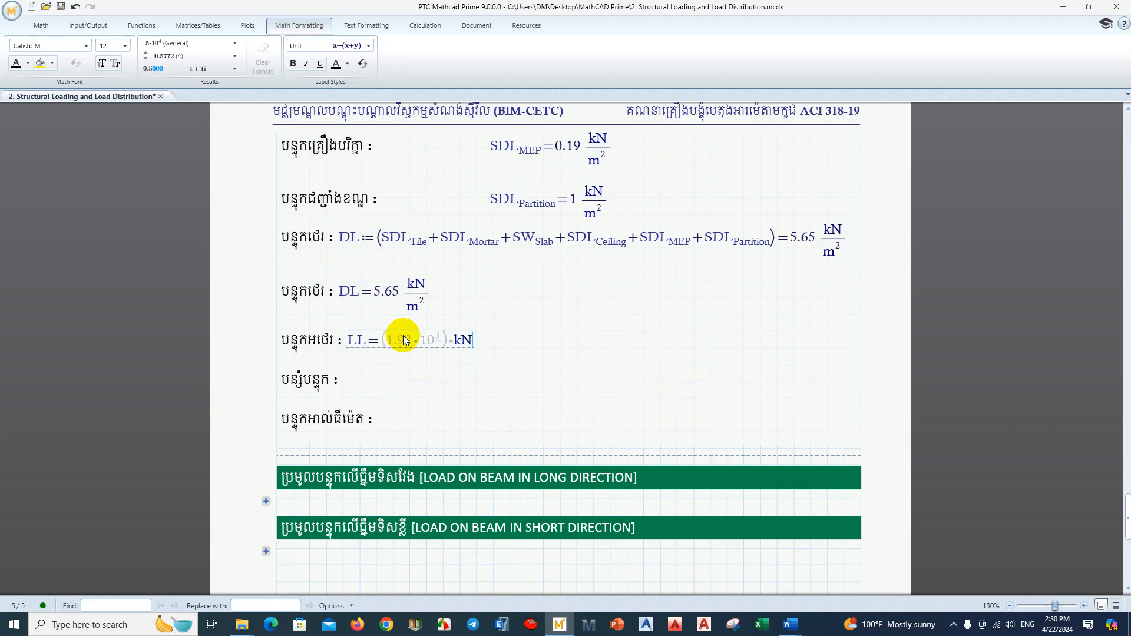
scroll(405, 341, "up", 3)
type("/m^2")
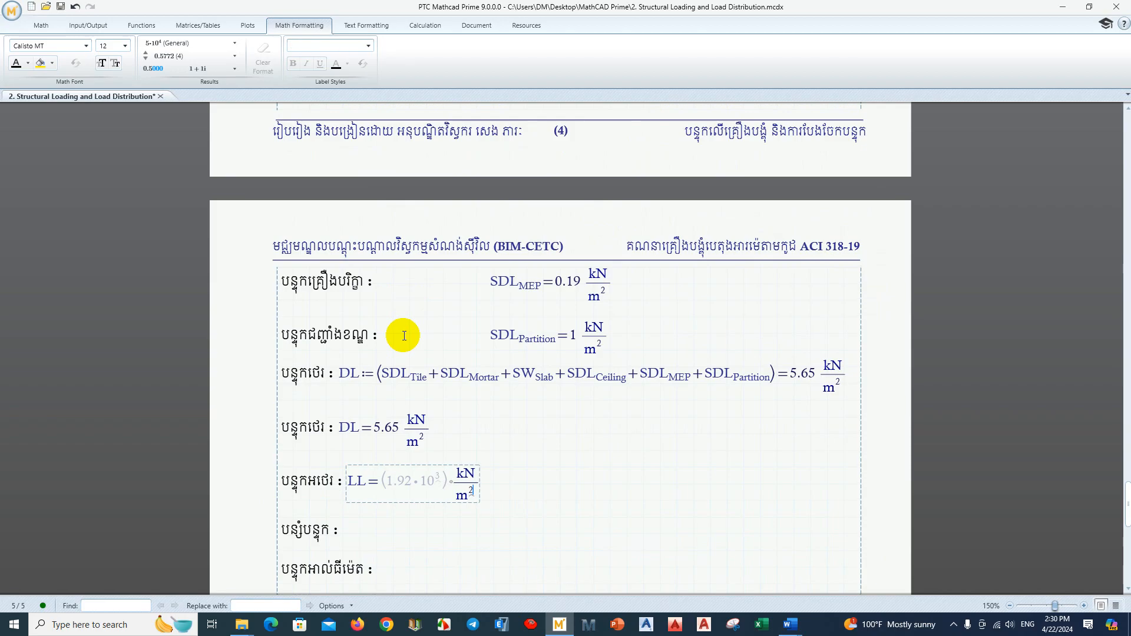
scroll(463, 377, "down", 3)
- Insert an empty math region on the load combination line
left_click(414, 385)
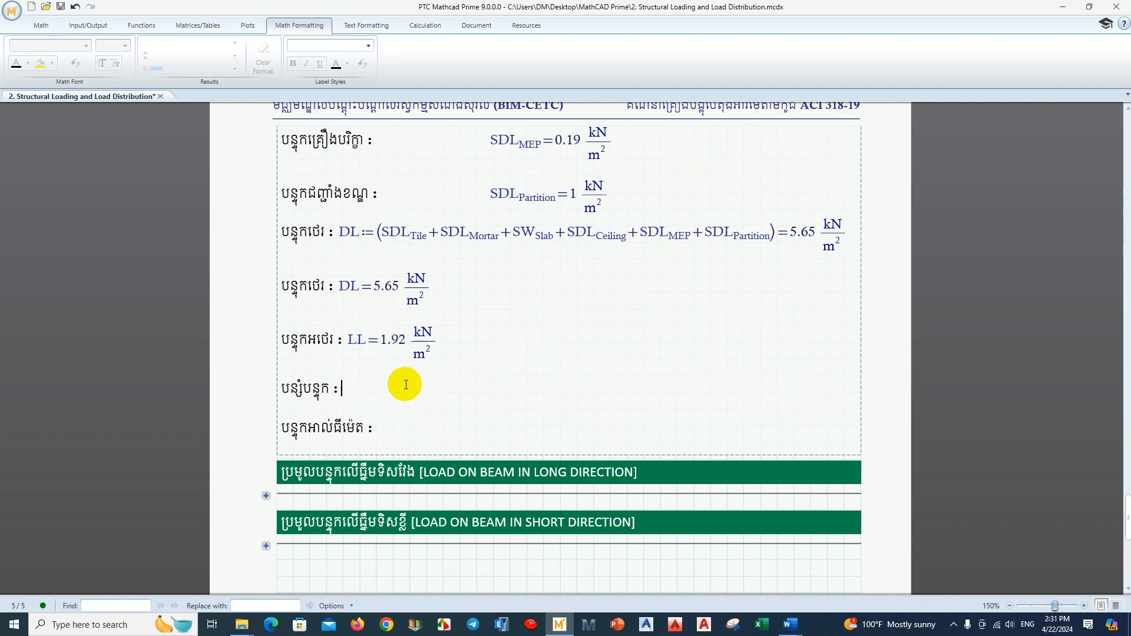
key("ctrl+m")
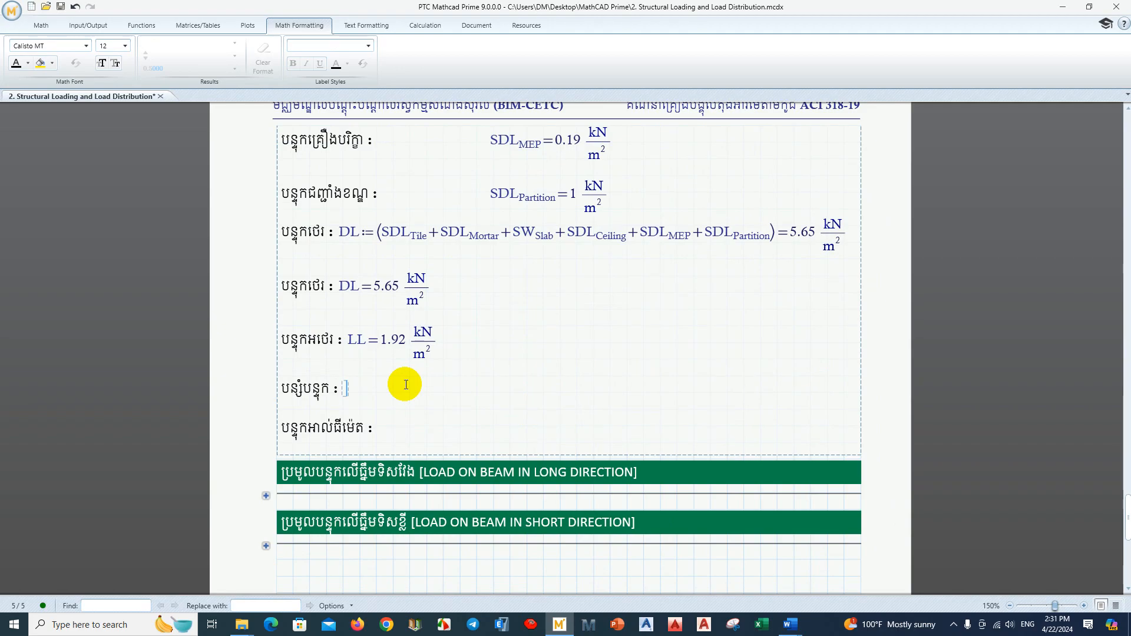
type("{")
key("ctrl+z")
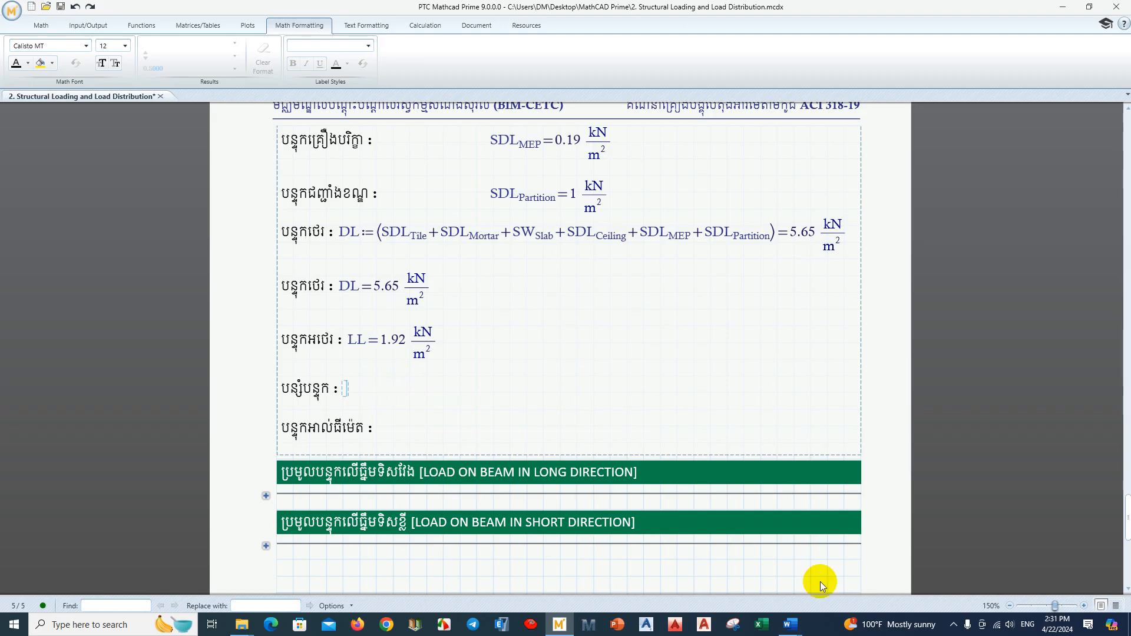
- Switch to the RC Design to ACI 318-19M document in Word, examine the ASCE 7-16 load combination table in section 2.6, and return to Mathcad
left_click(791, 623)
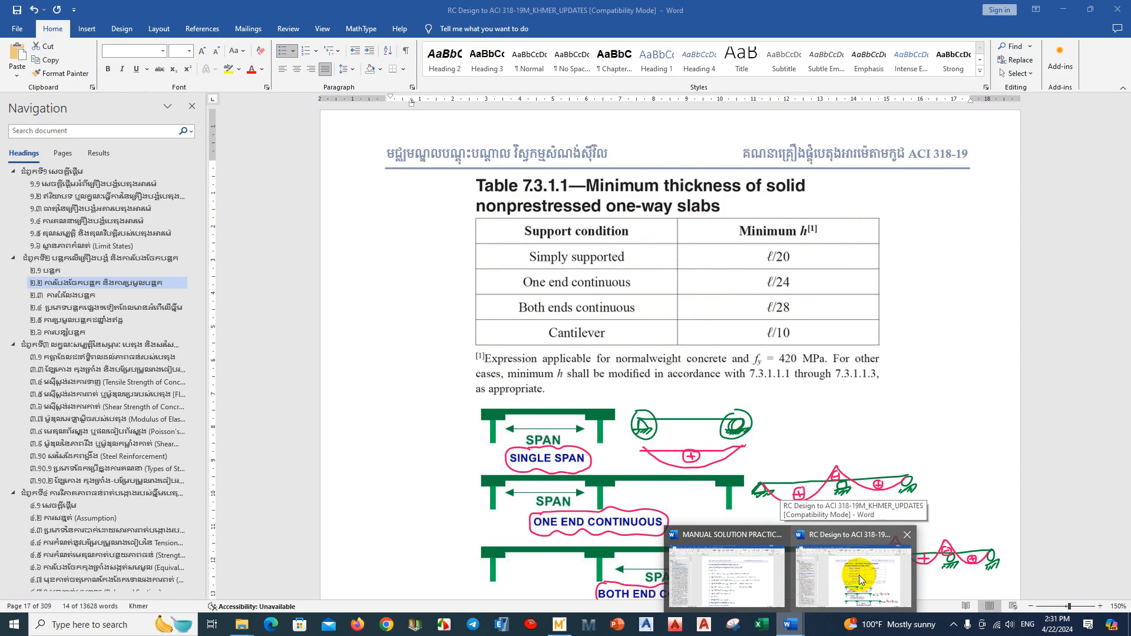
left_click(858, 577)
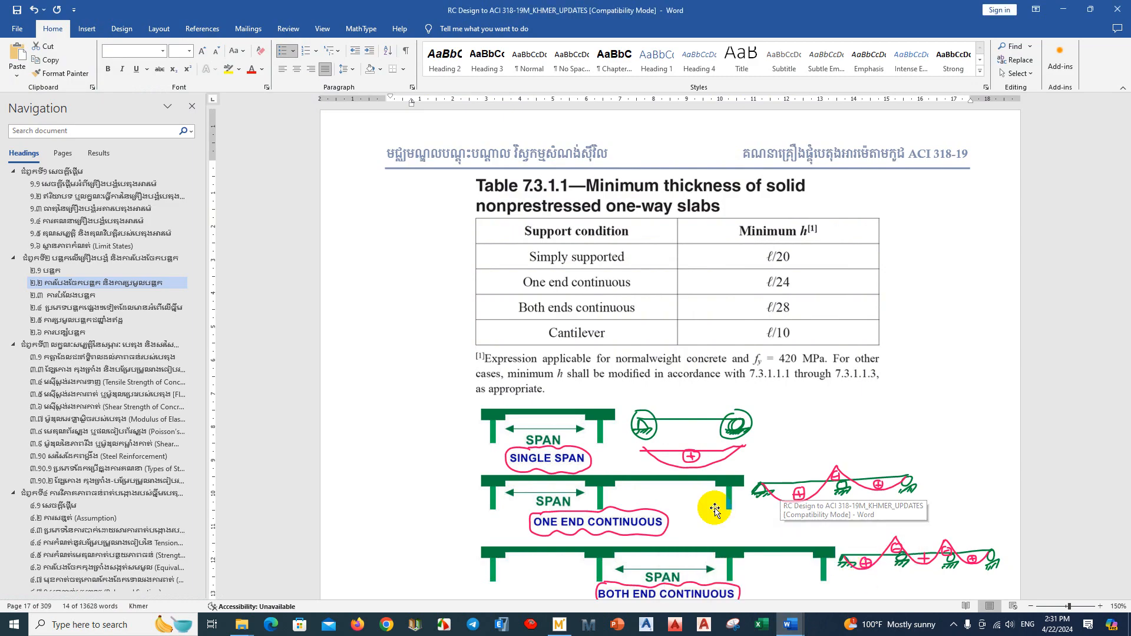
left_click(59, 332)
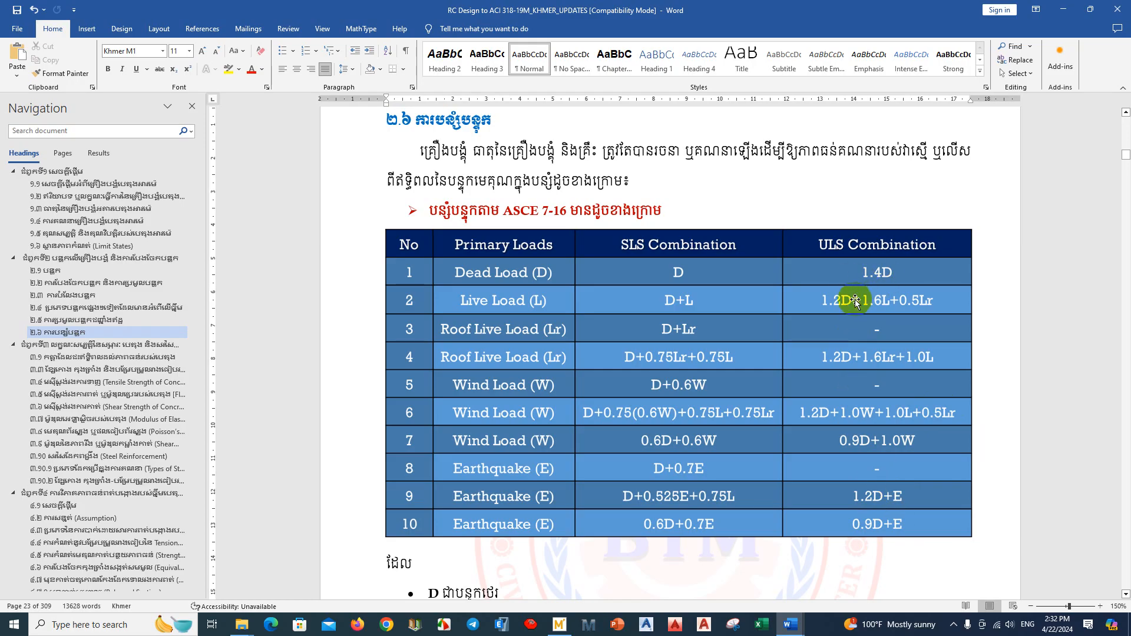
left_click(1063, 9)
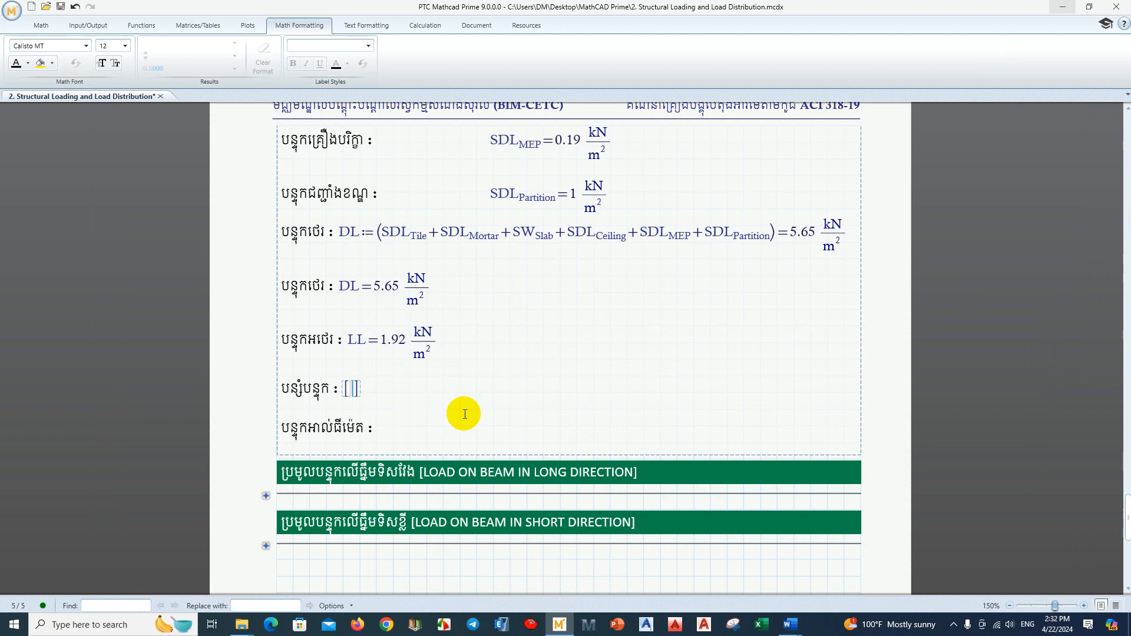
- Make a two-row vector on the load combination line and enter W_Slab.USL1 in its first row
scroll(465, 415, "up", 3)
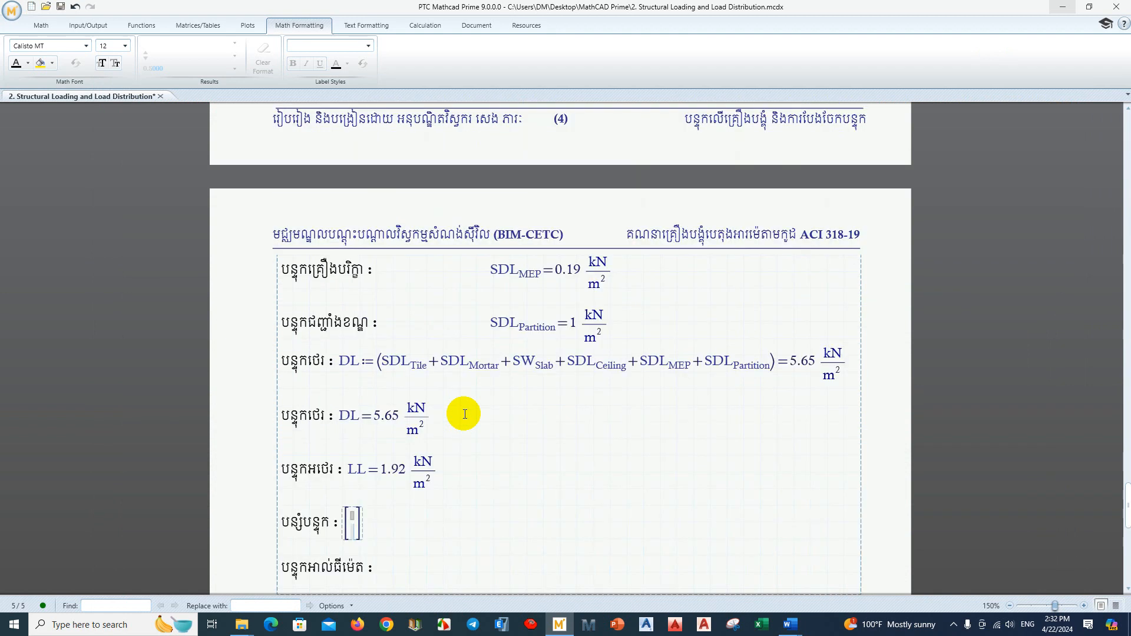
key("Up")
type("W")
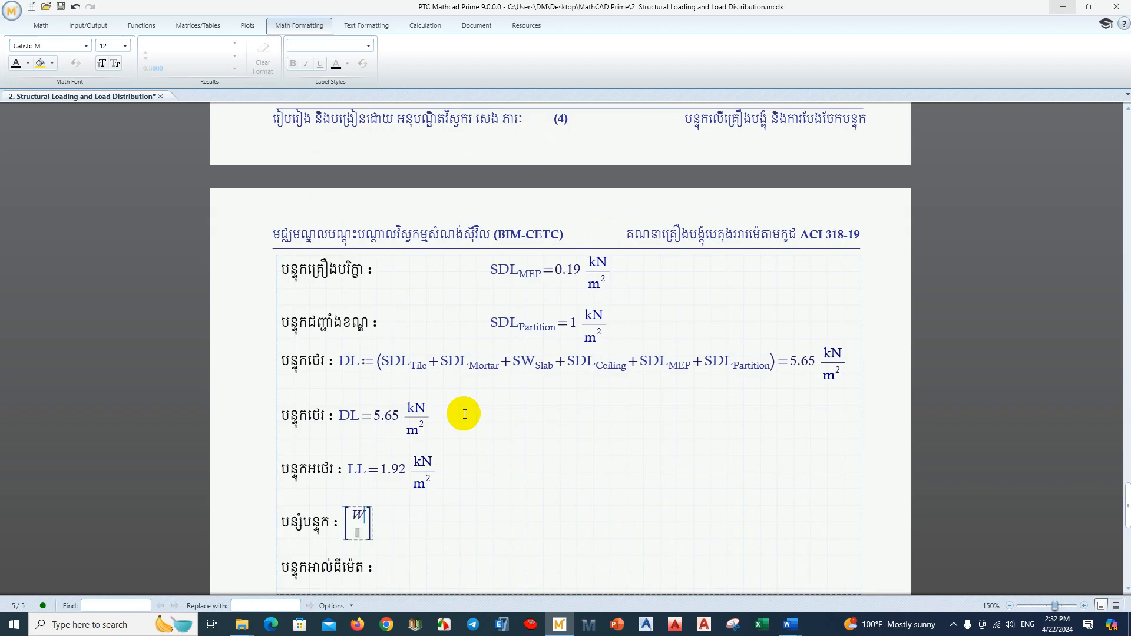
type(".Slab")
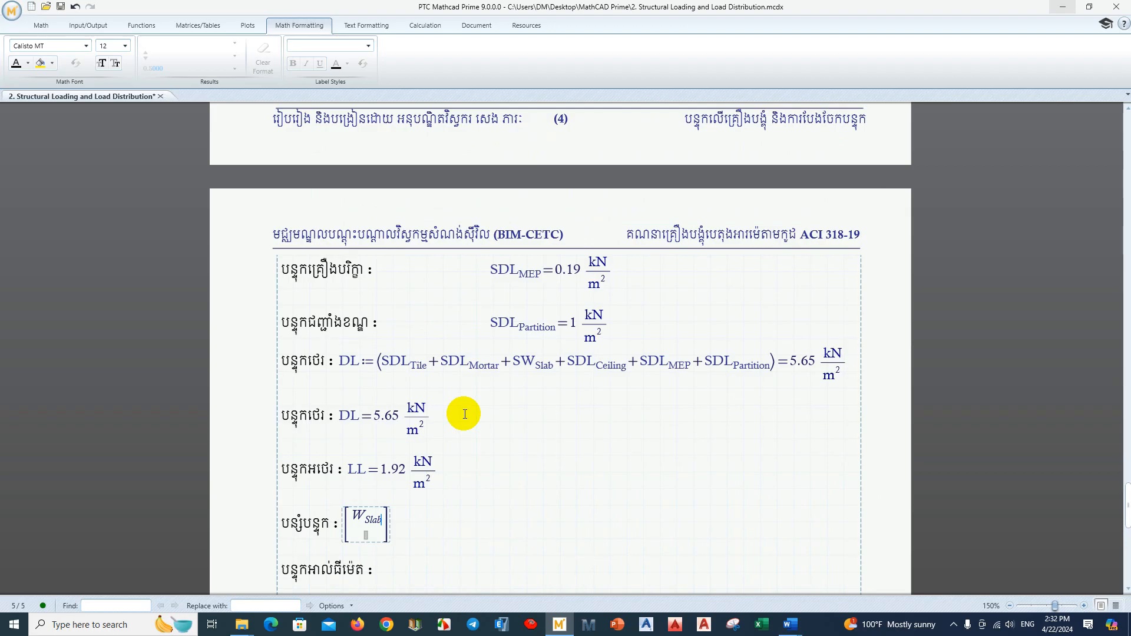
type(".USL1")
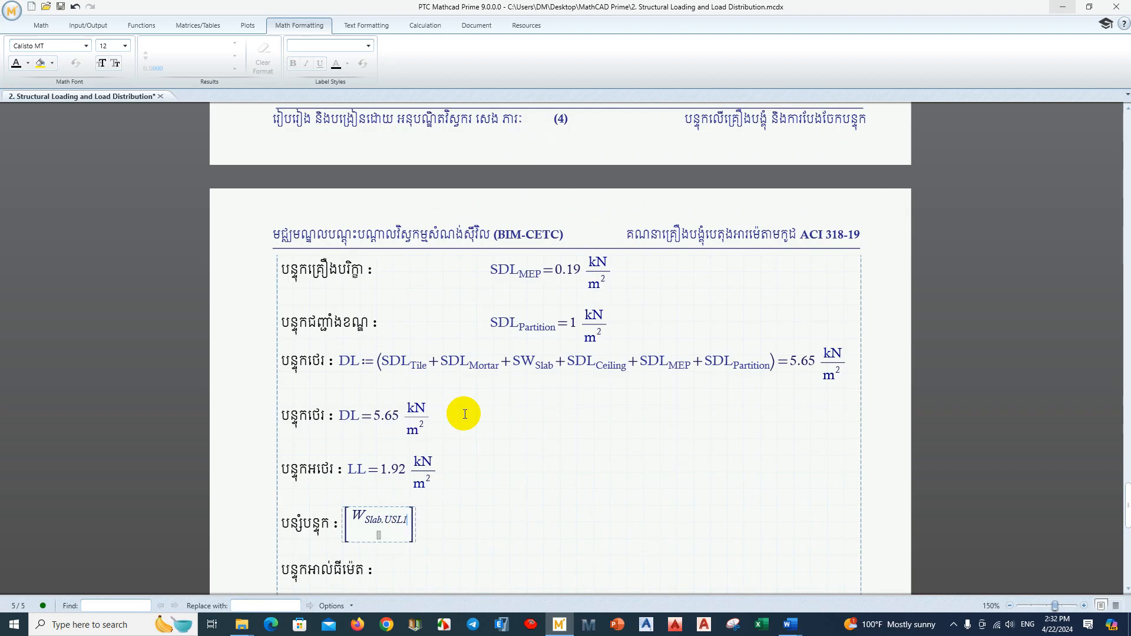
- Enter W_Slab.USL2 in the second row of the load combination vector
left_click(381, 537)
type("WSlab.USL1")
left_click(407, 538)
key("BackSpace")
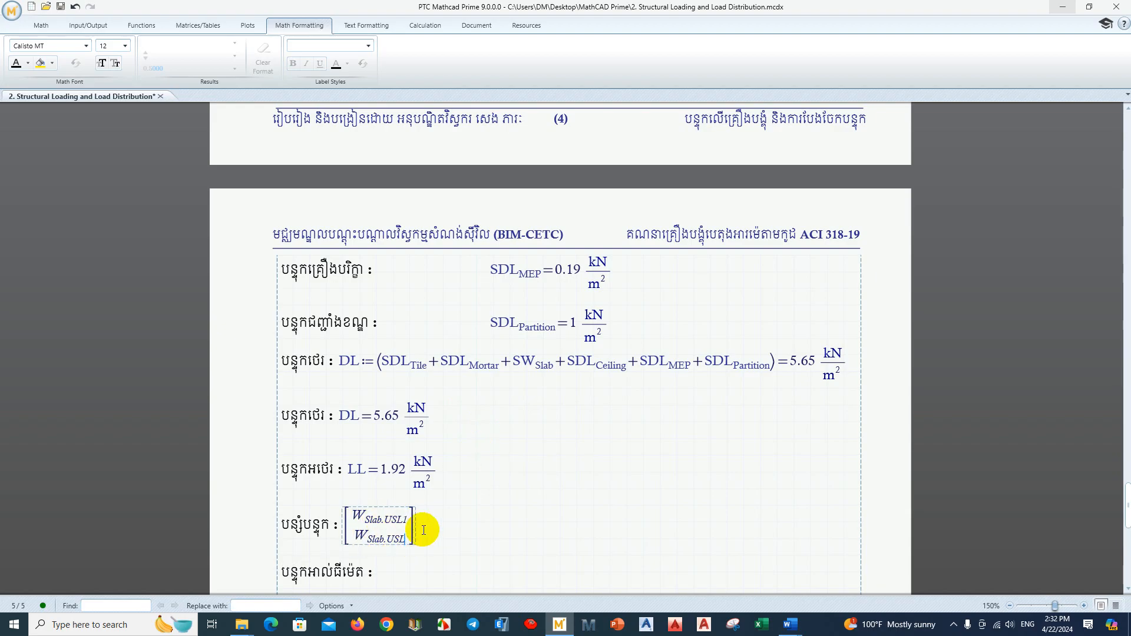
type("2")
- Turn the whole W_Slab vector into a definition with an empty two-row vector as its value
key("space")
key("ctrl+c")
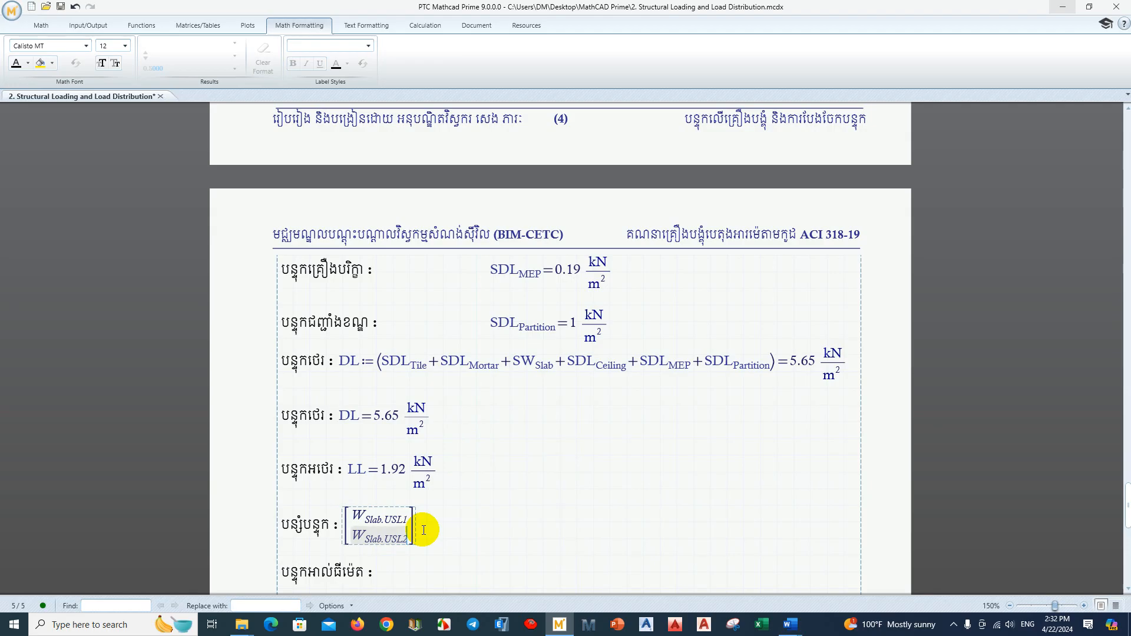
key("space")
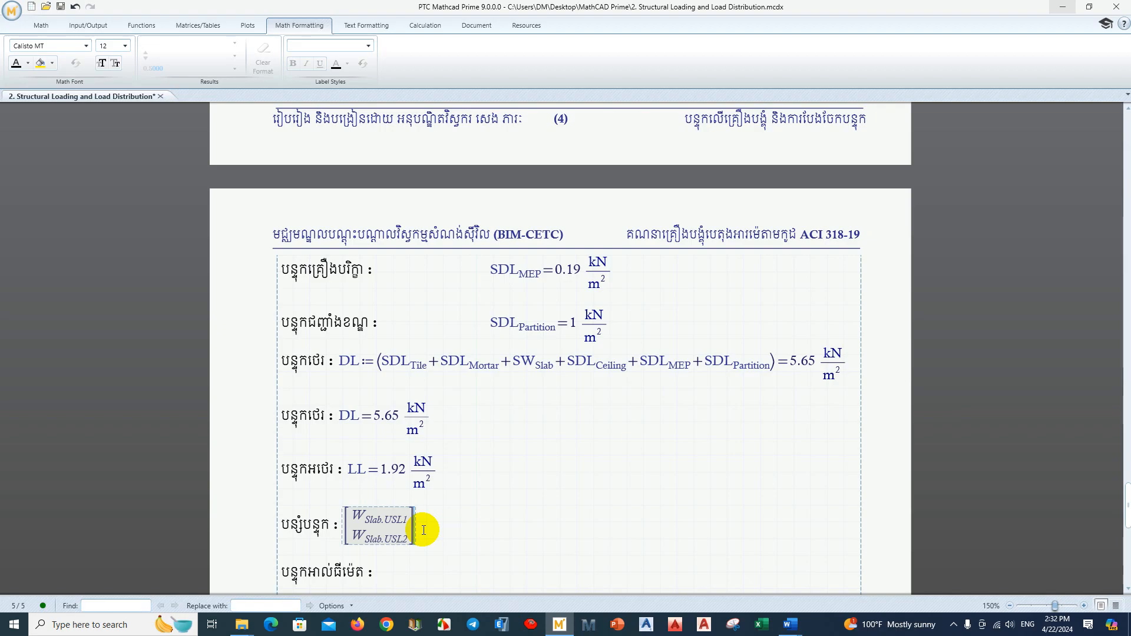
type(":=")
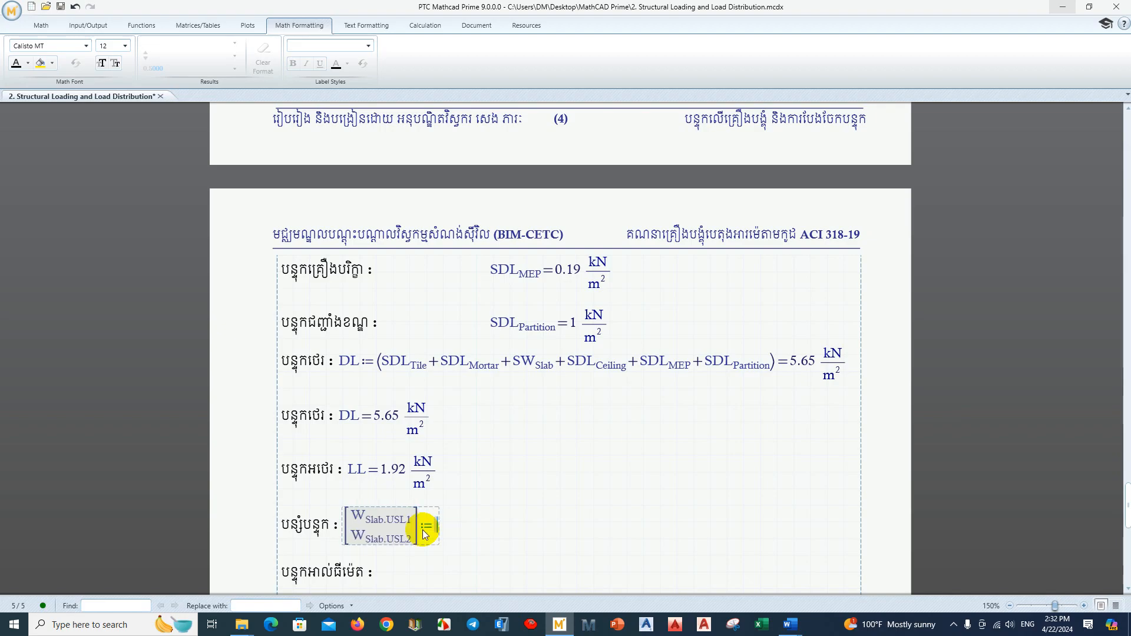
key("ctrl+m")
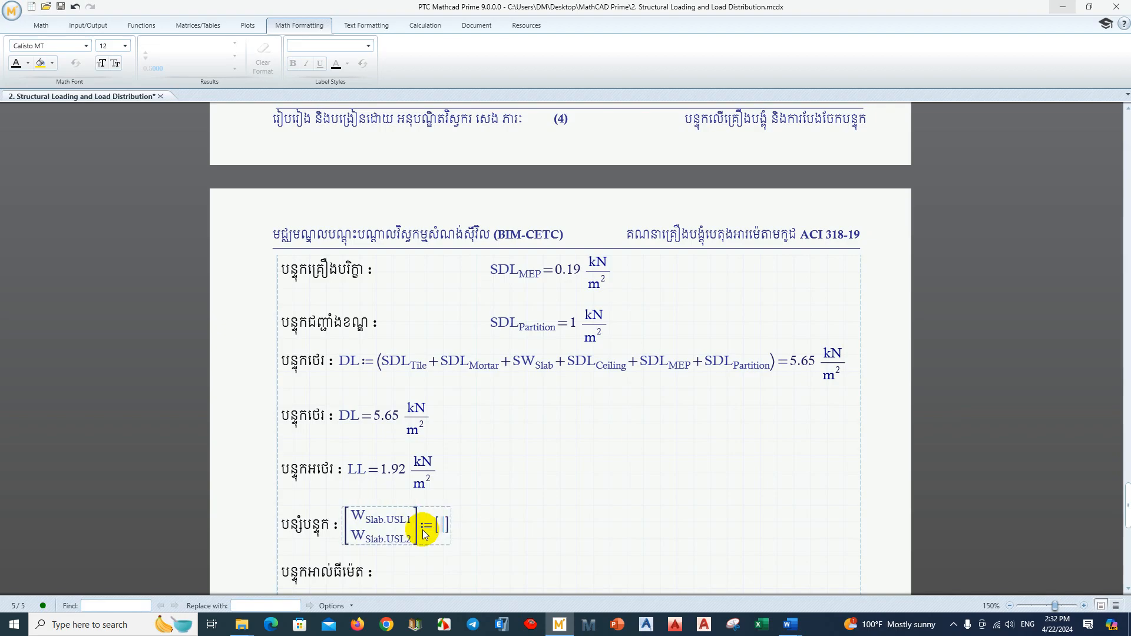
key("shift+Return")
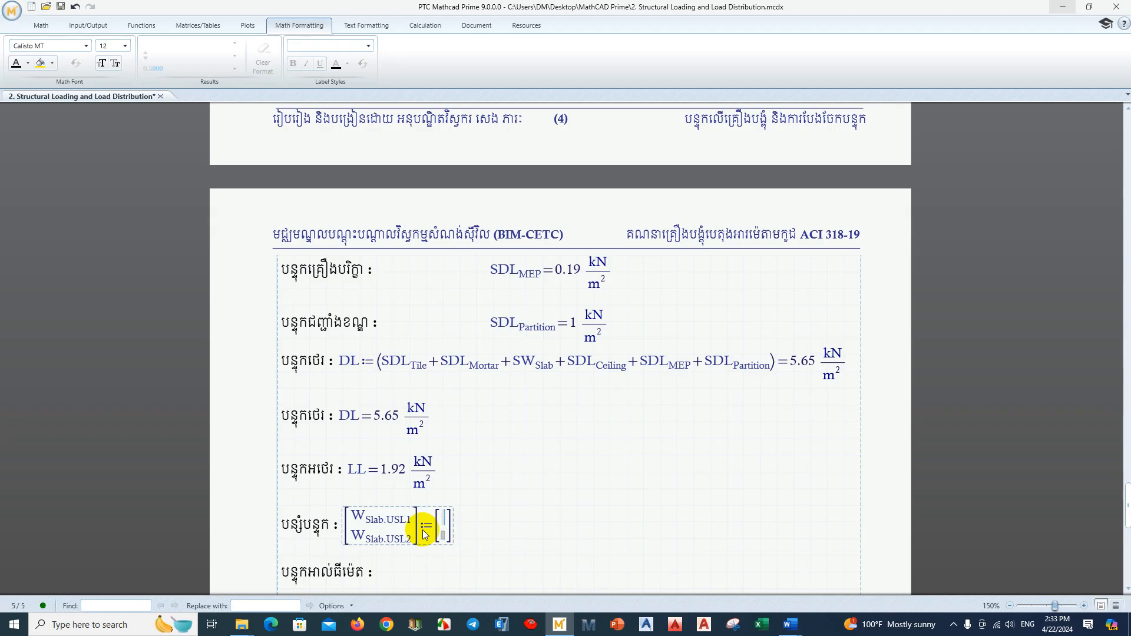
- Fill the value vector with 1.4·DL in the first row and 1.2·DL+1.6·LL in the second
type("1.4")
type("*DL")
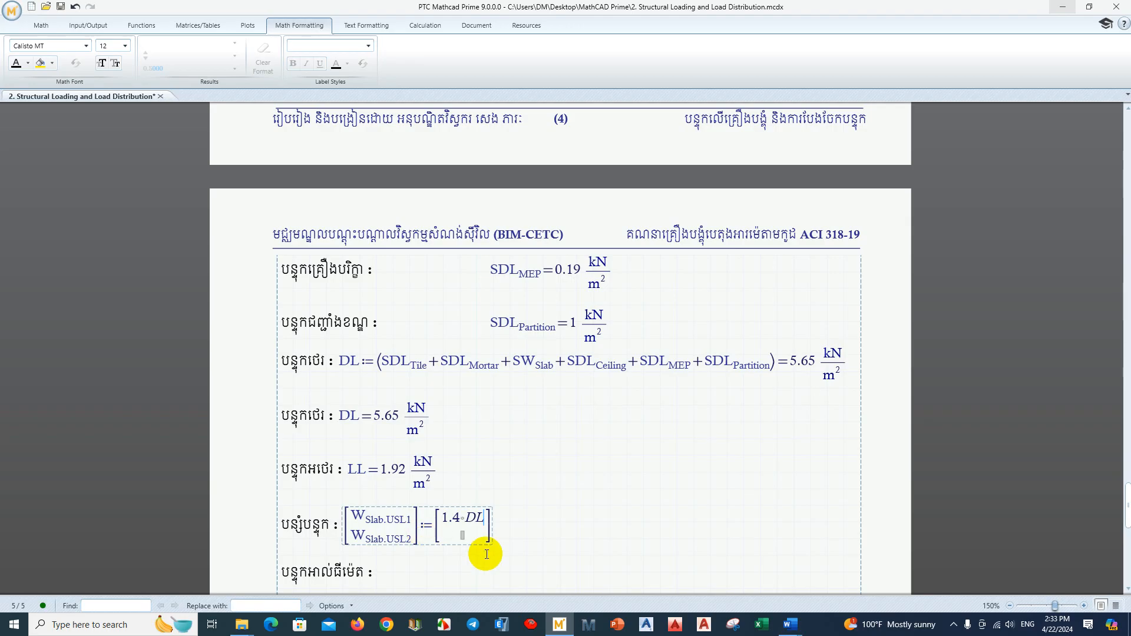
left_click(465, 535)
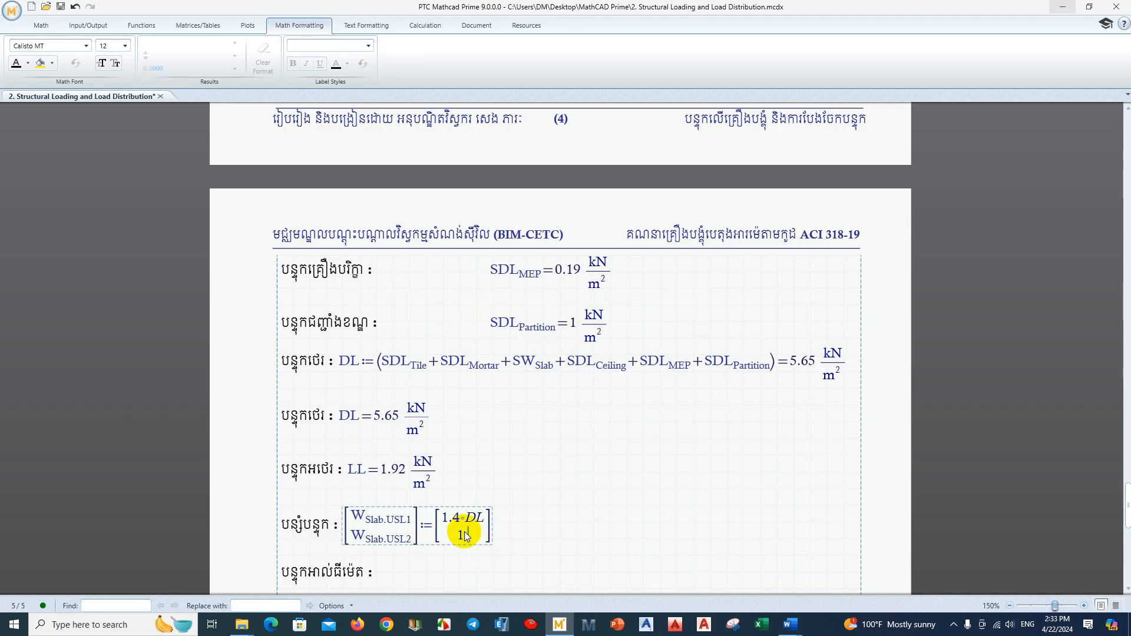
type("1.2*DL+1.6")
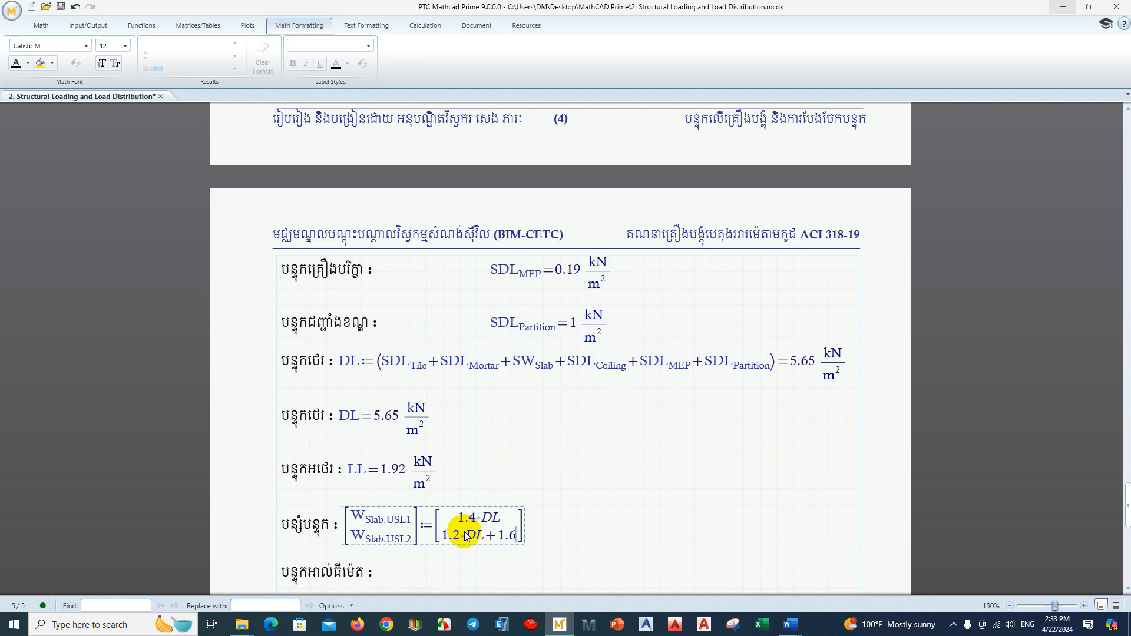
type("*LL")
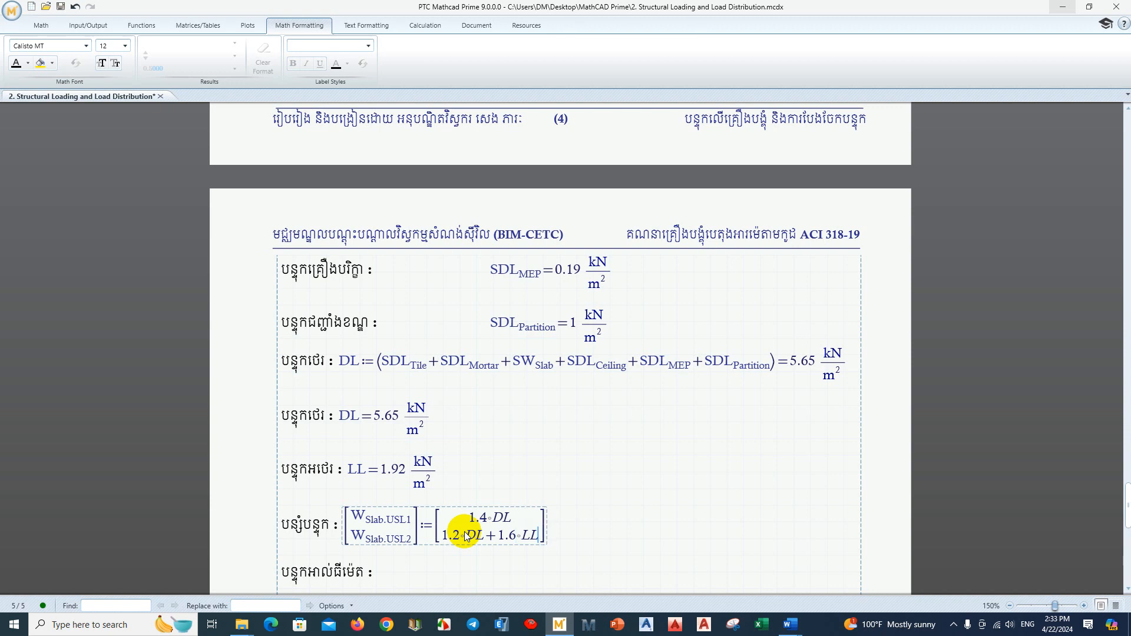
- Switch to the Word design document, check the ULS combinations for dead and live load in its table, and return to Mathcad
left_click(793, 630)
left_click(847, 567)
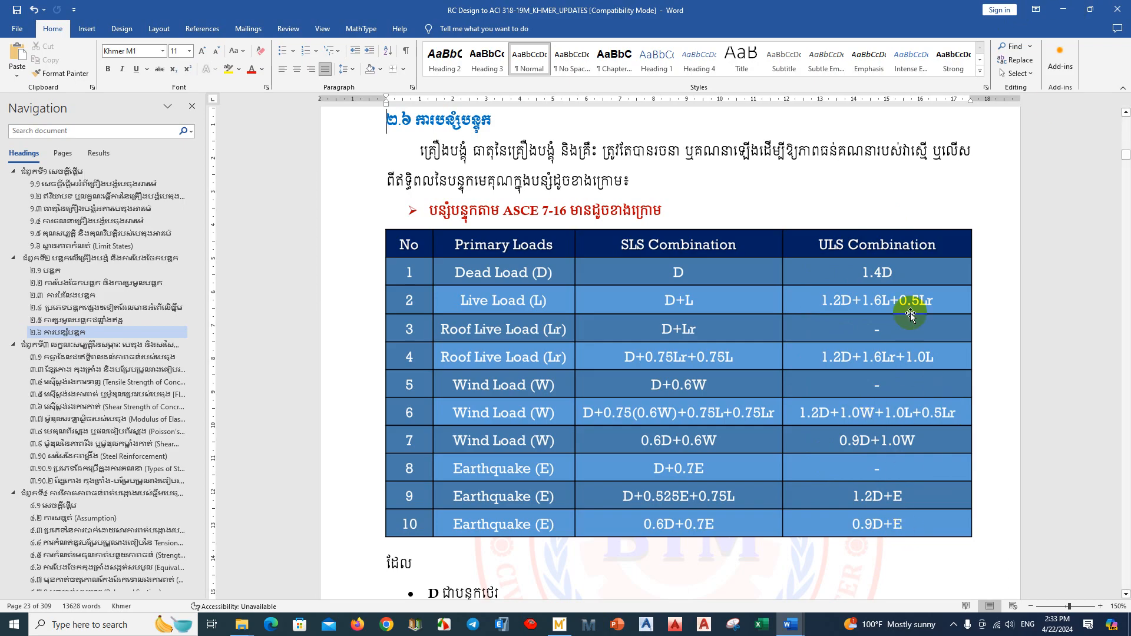
left_click(1062, 9)
- Evaluate the W_Slab load combination definition and display its results in kN/m²
scroll(517, 450, "down", 3)
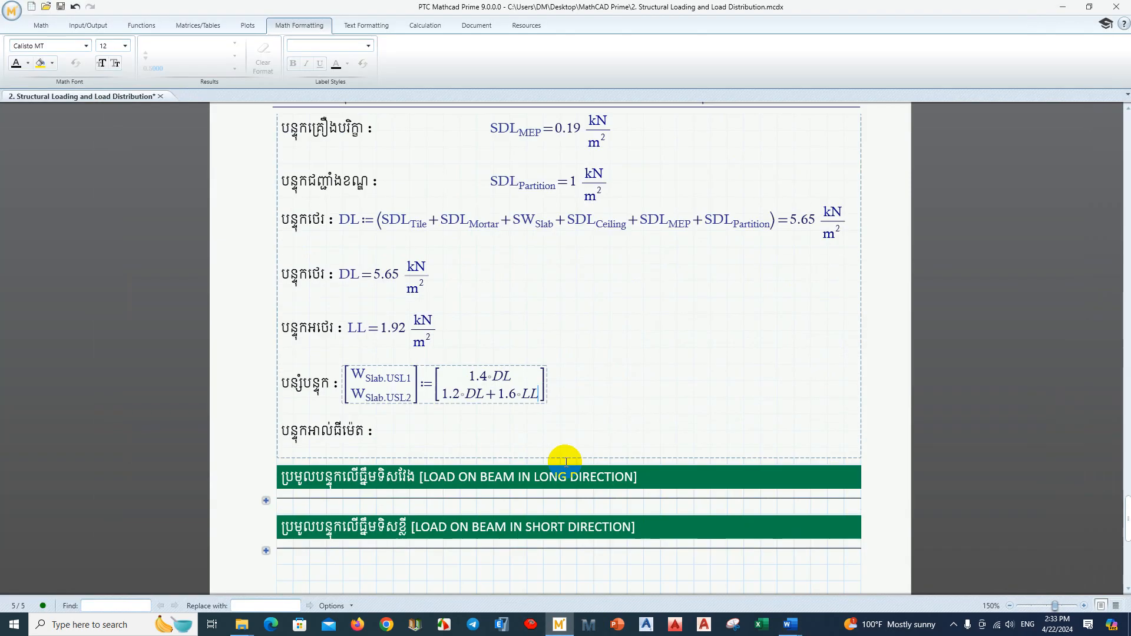
left_click(557, 394)
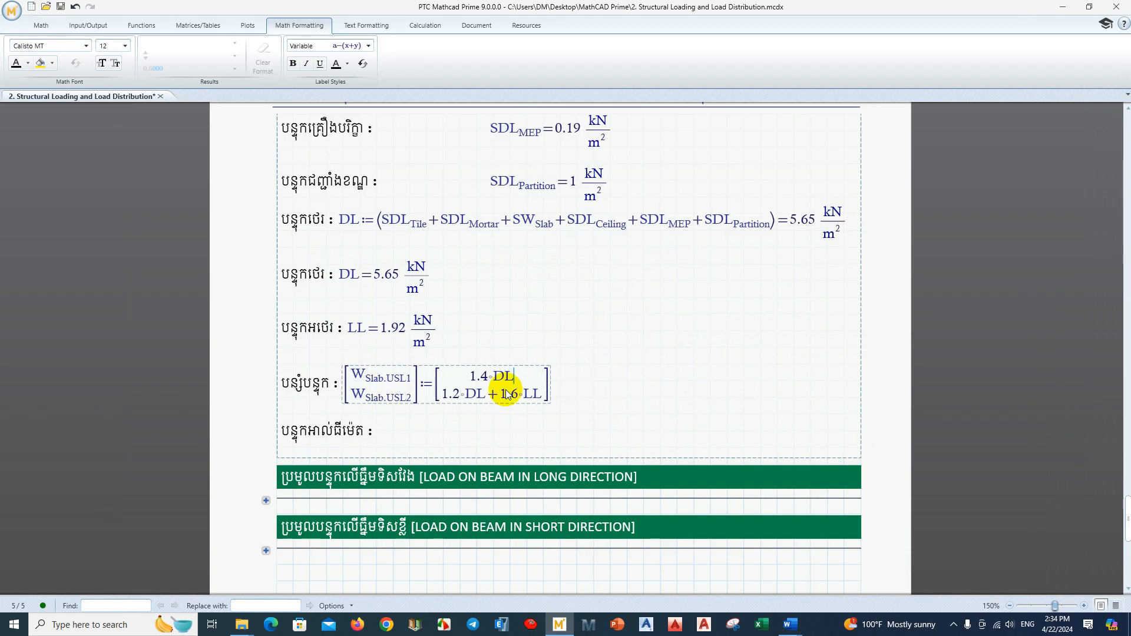
type("=")
key("BackSpace")
key("BackSpace")
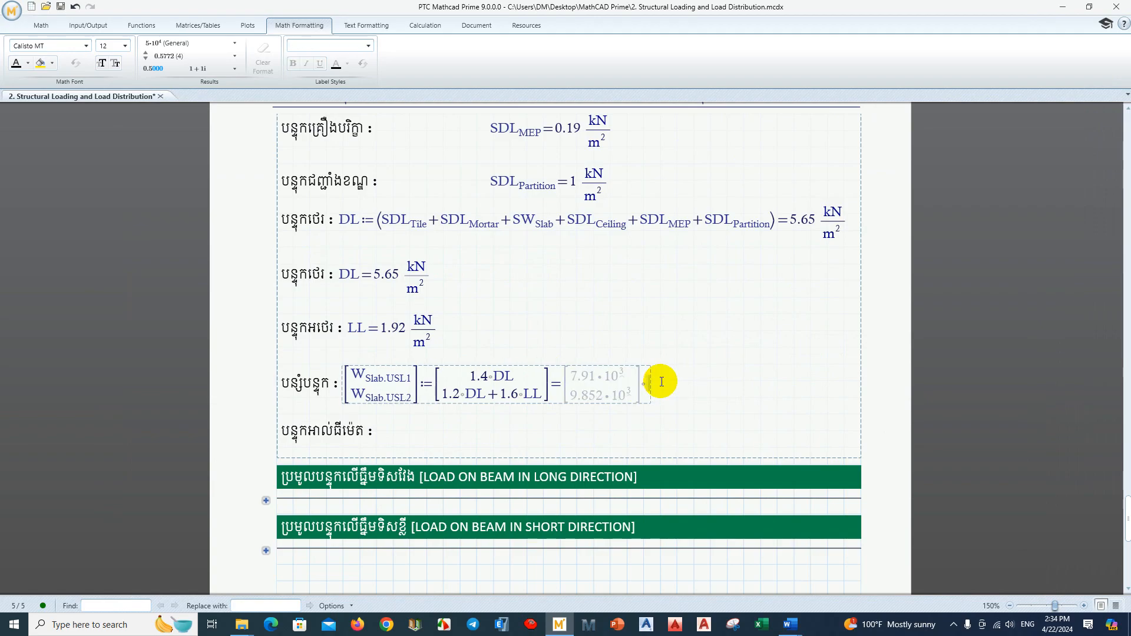
type("kN/m")
scroll(661, 383, "up", 2)
type("^2")
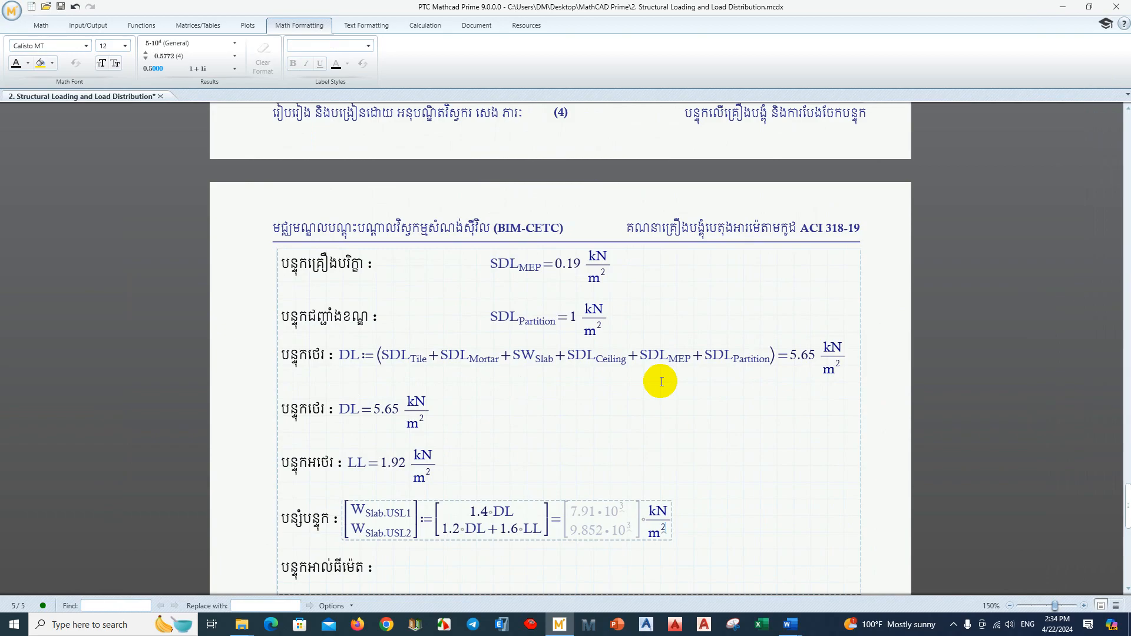
- Apply the kN/m² unit to the W_Slab results and review both load combination values
scroll(661, 381, "down", 3)
left_click(748, 414)
left_click(641, 355)
left_click(707, 346)
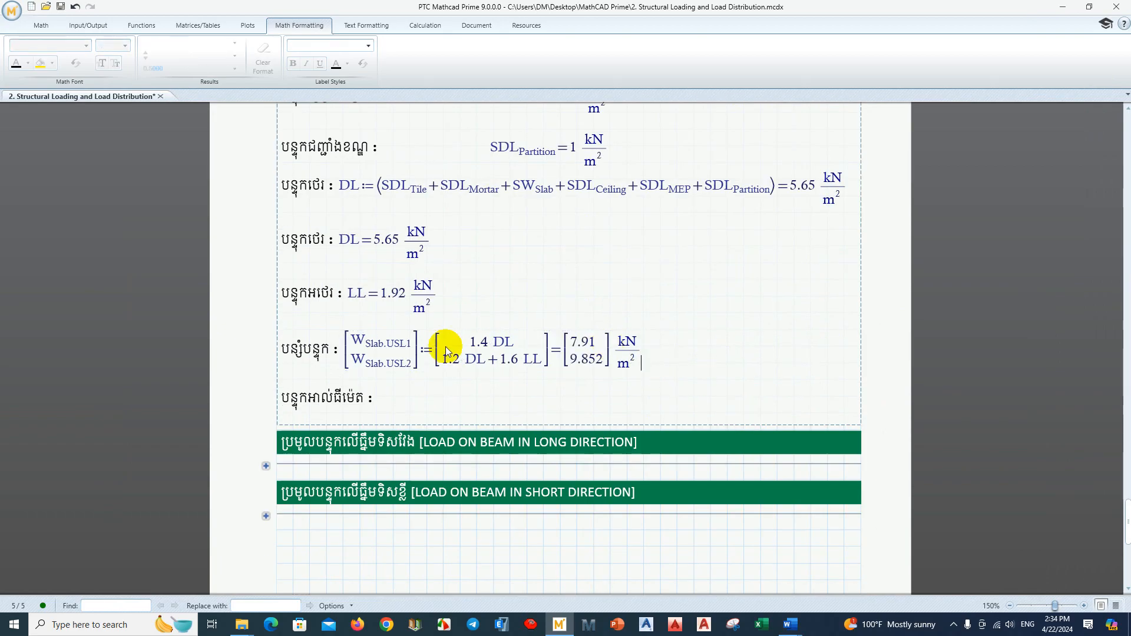
left_click(476, 343)
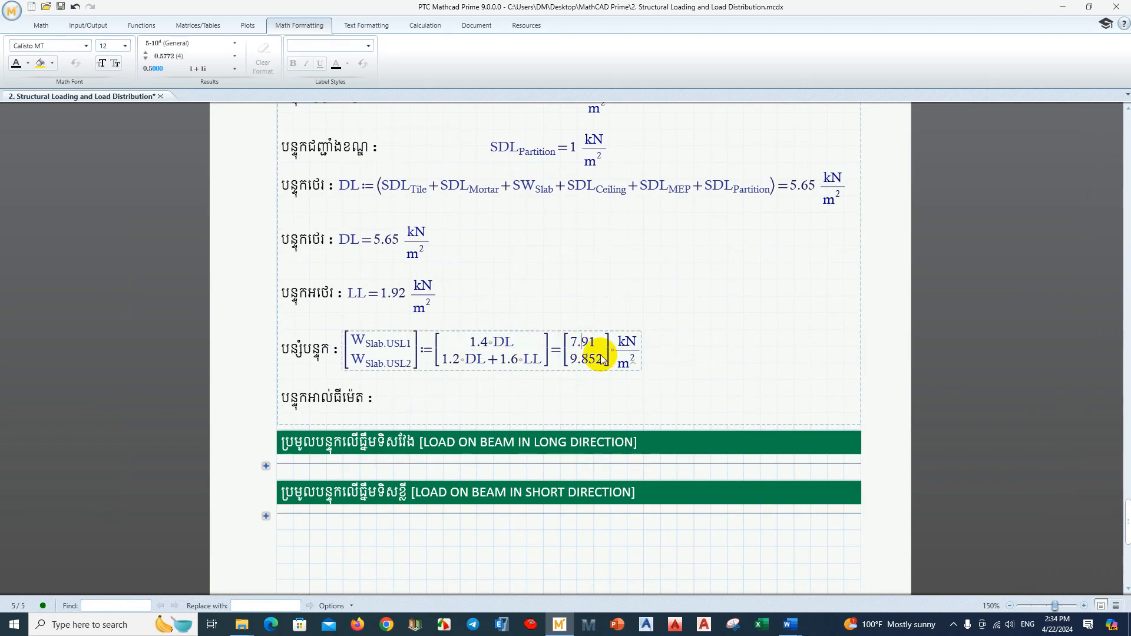
left_click(674, 354)
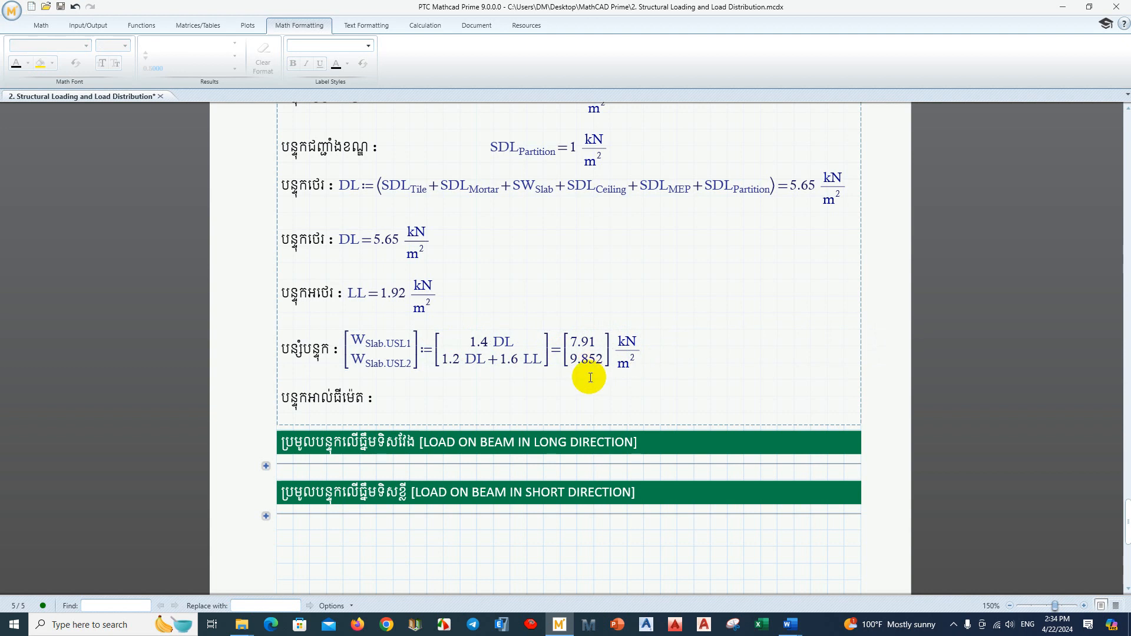
- Define w_u beside the ultimate load label as max(W_Slab.USL1, W_Slab.USL2)
scroll(665, 346, "down", 2)
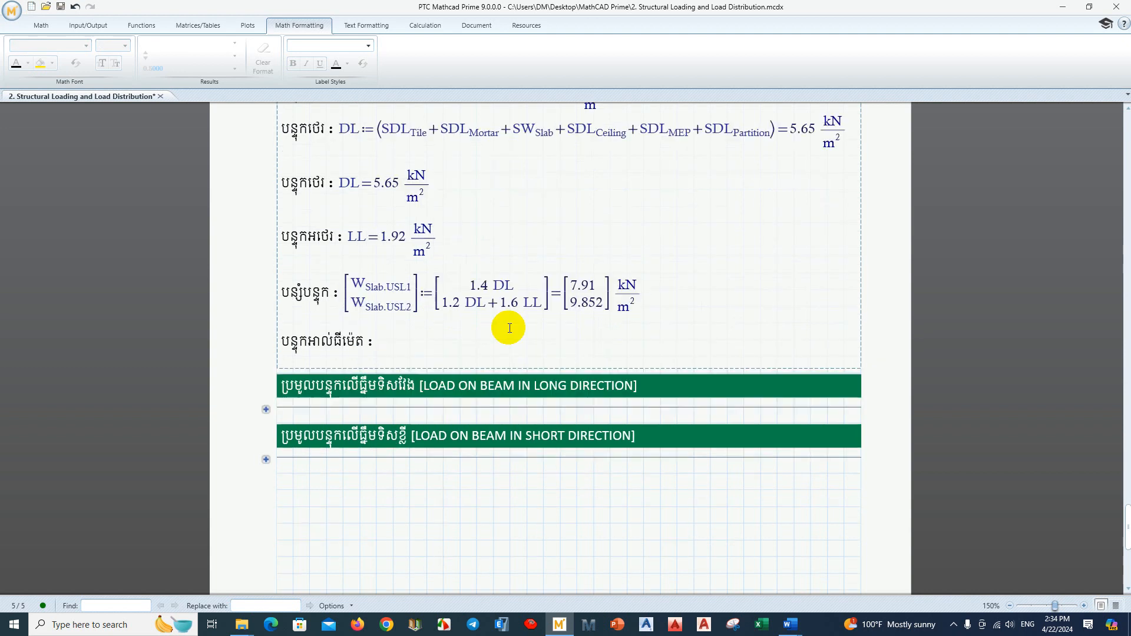
left_click(431, 341)
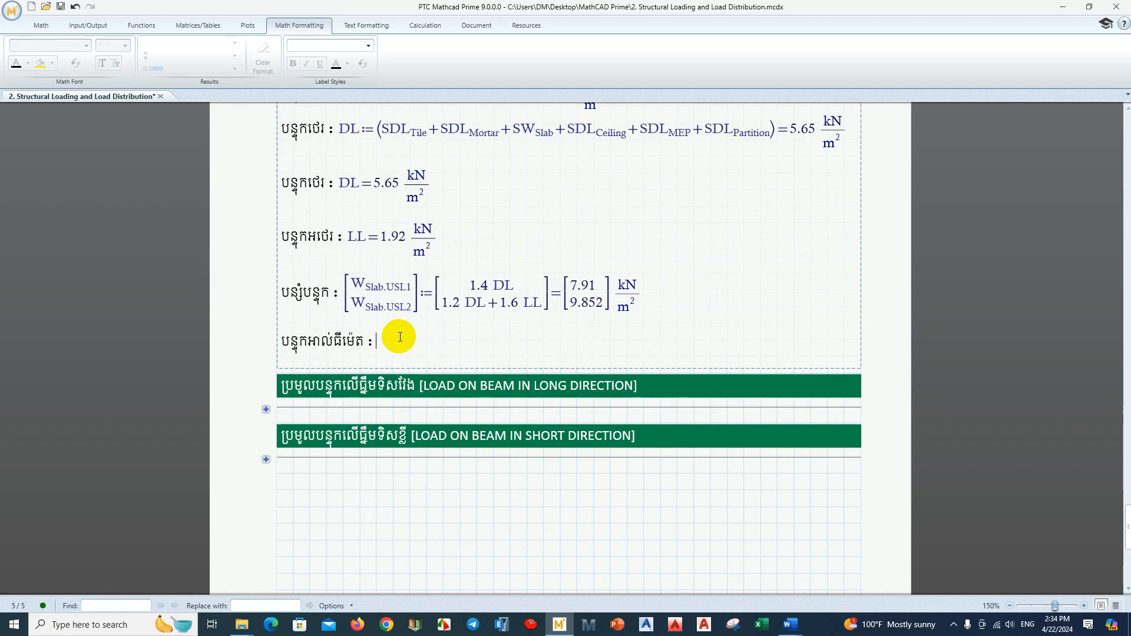
key("ctrl+m")
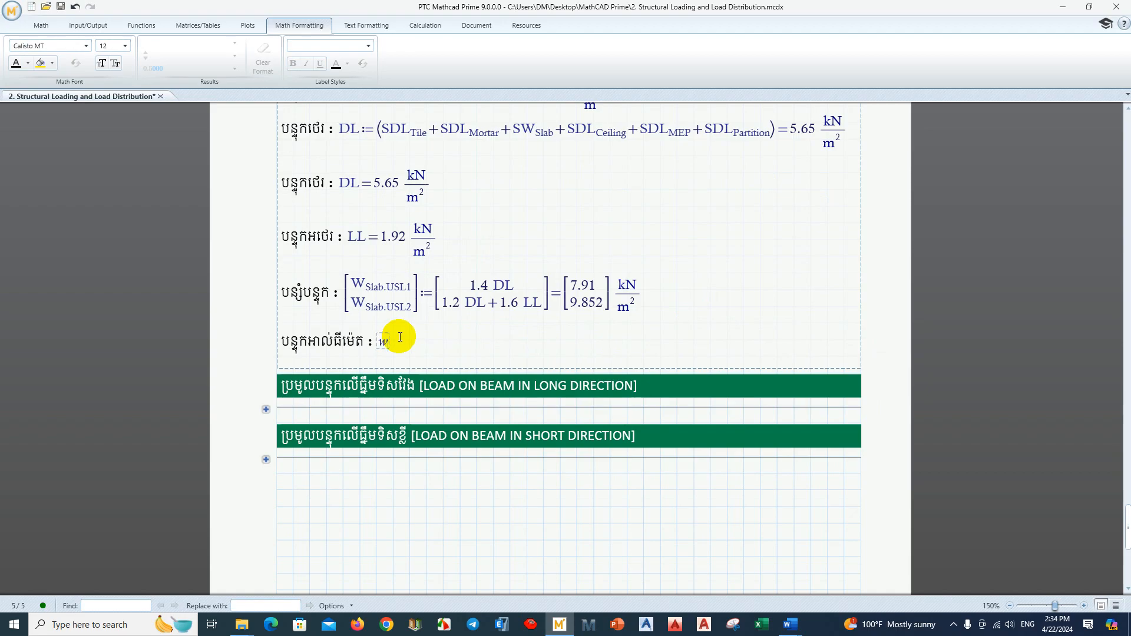
type("wu:=max(")
left_click(377, 286)
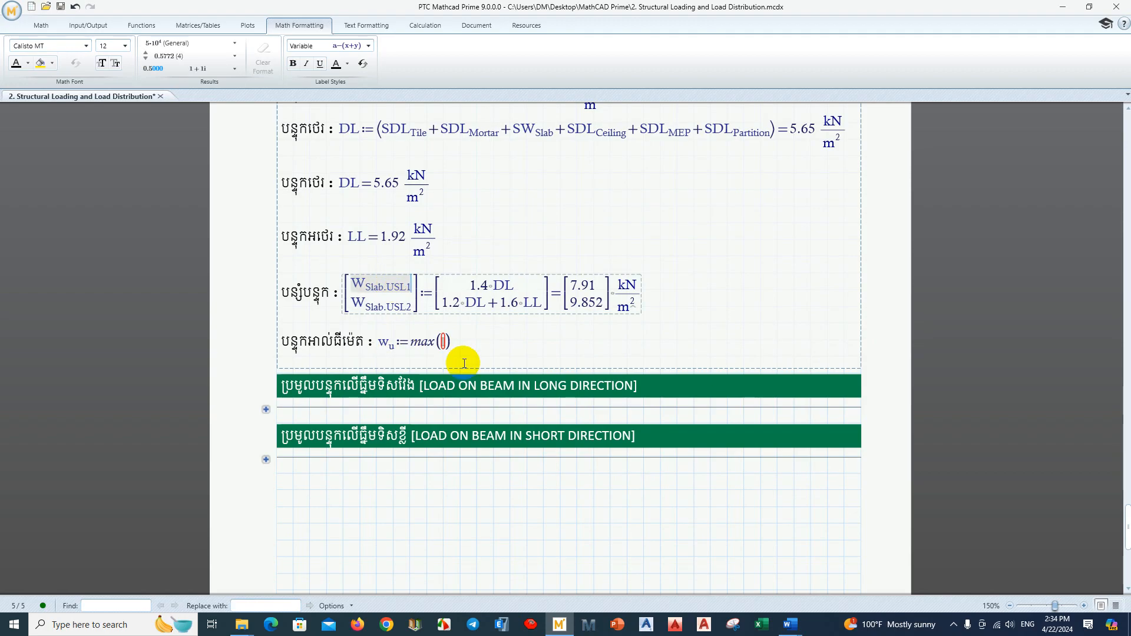
left_click(443, 341)
type("WSlab.USL1")
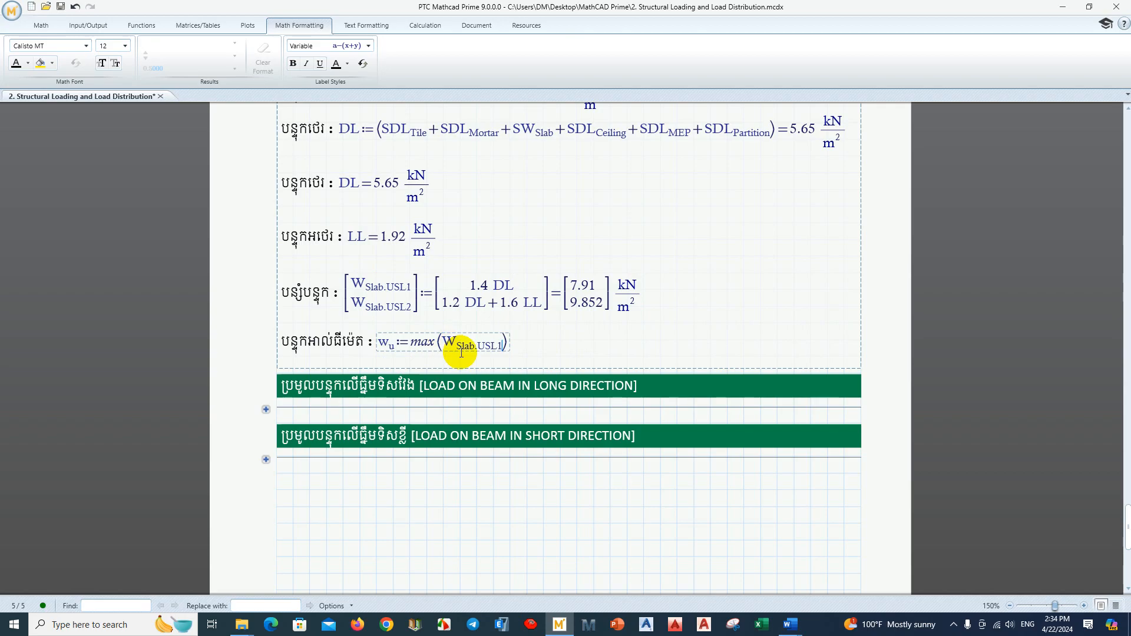
type(",")
left_click(387, 304)
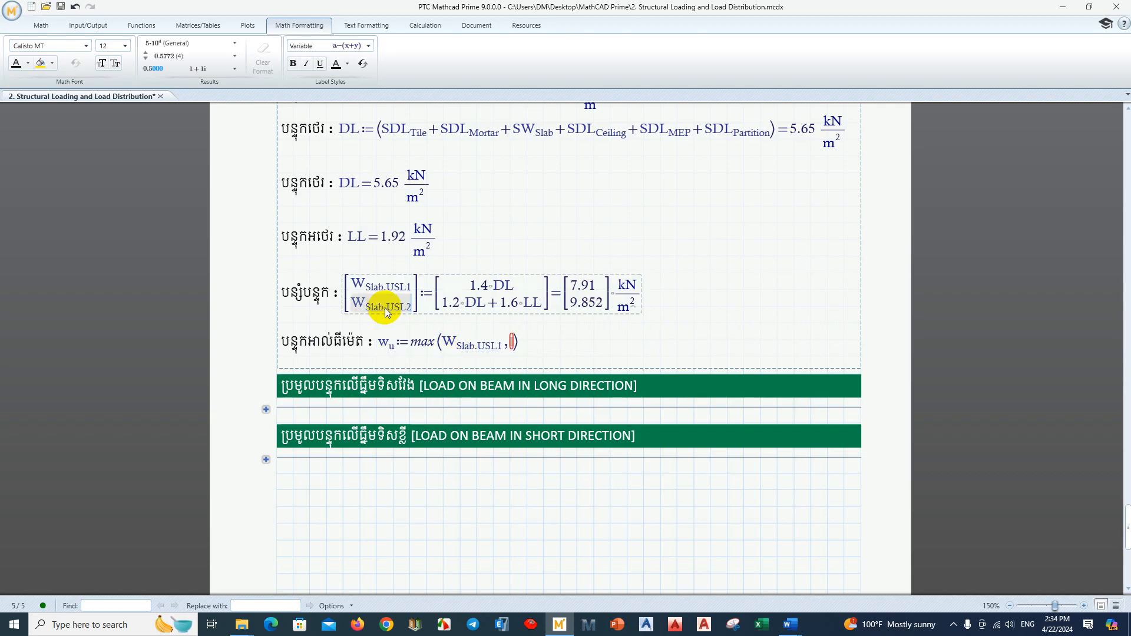
left_click(513, 342)
key("ctrl+v")
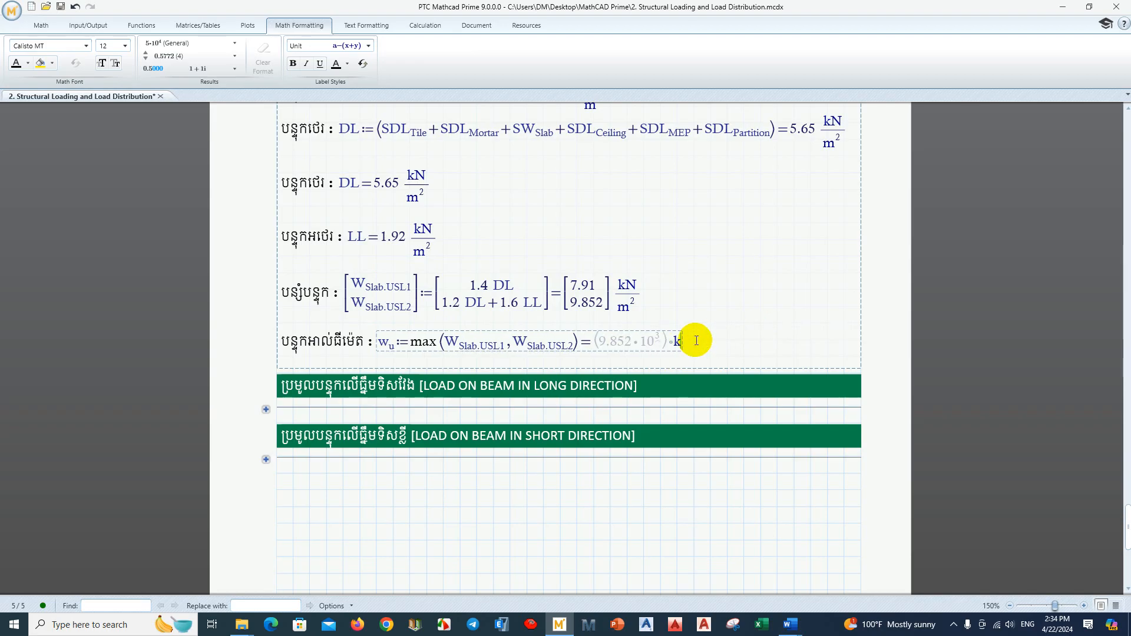
- Display the evaluated w_u result in kN/m²
type("/")
scroll(696, 340, "up", 3)
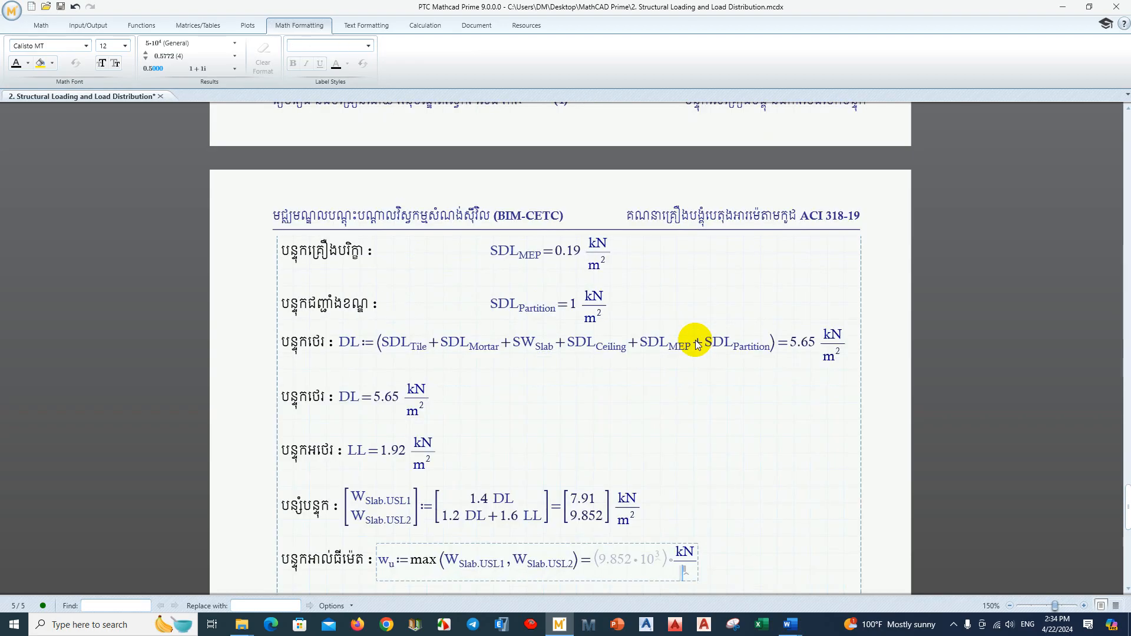
type("2")
scroll(701, 352, "down", 3)
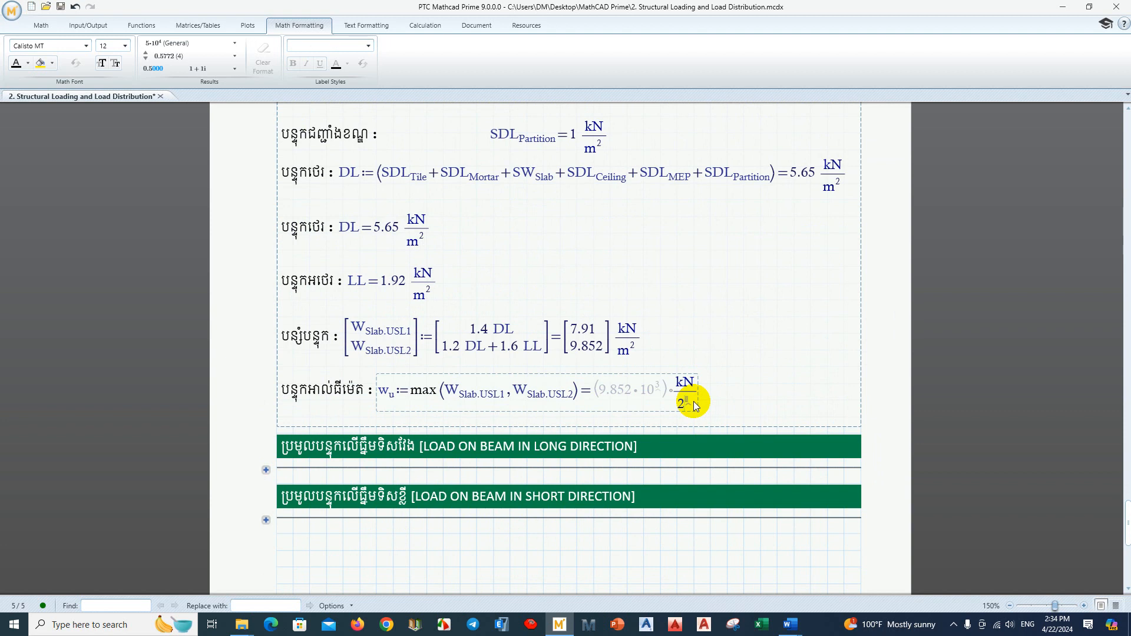
type("m")
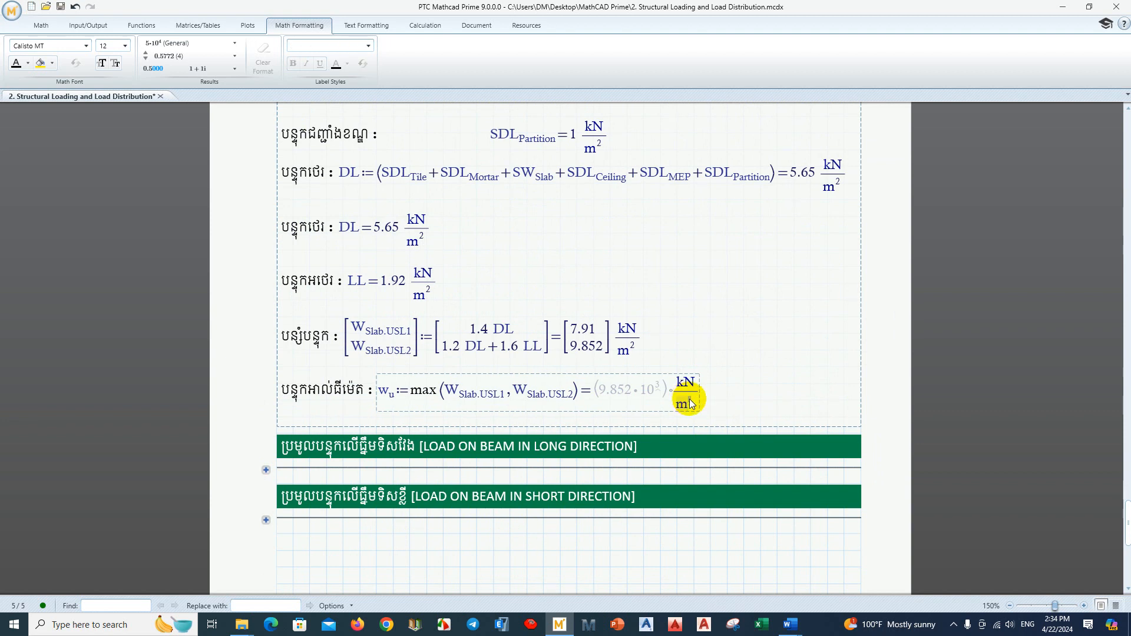
type("^")
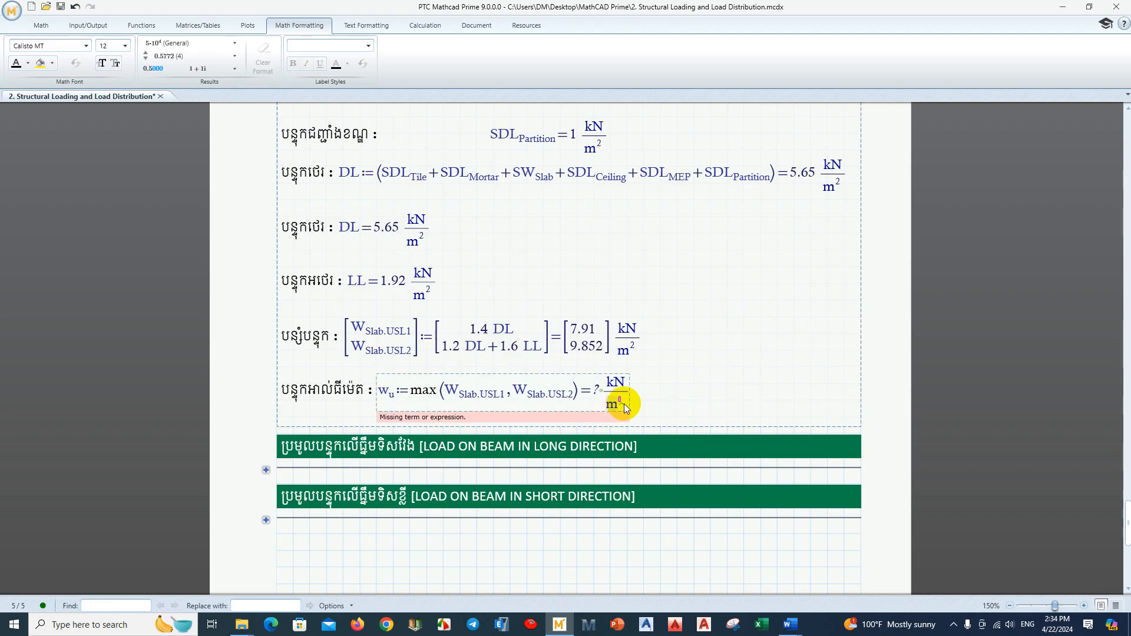
key("BackSpace")
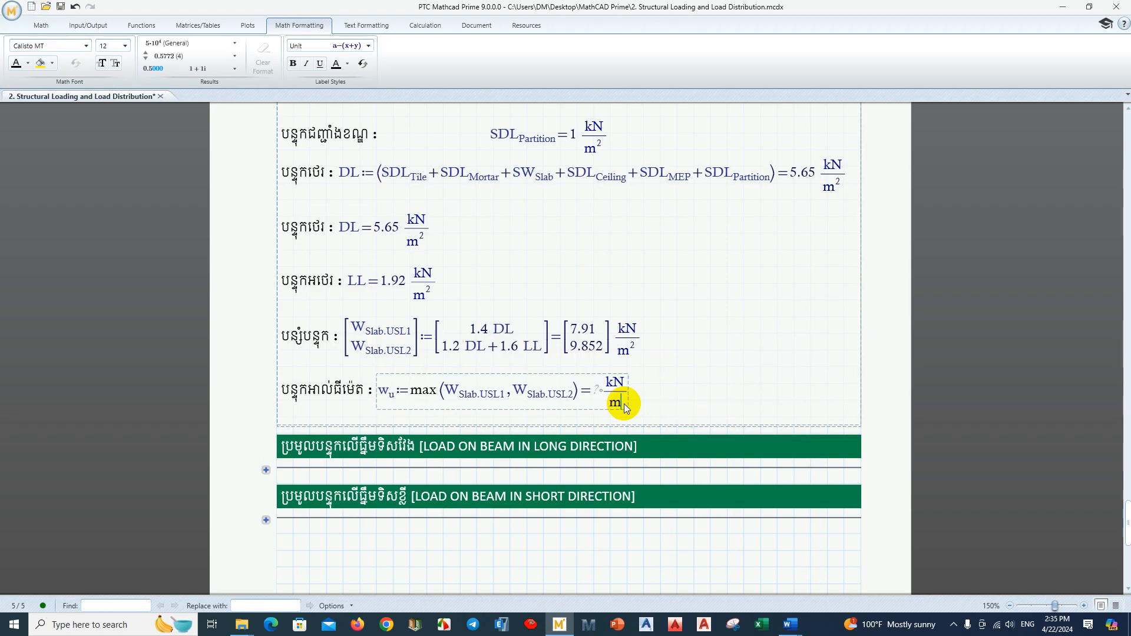
type("^2")
scroll(624, 407, "up", 3)
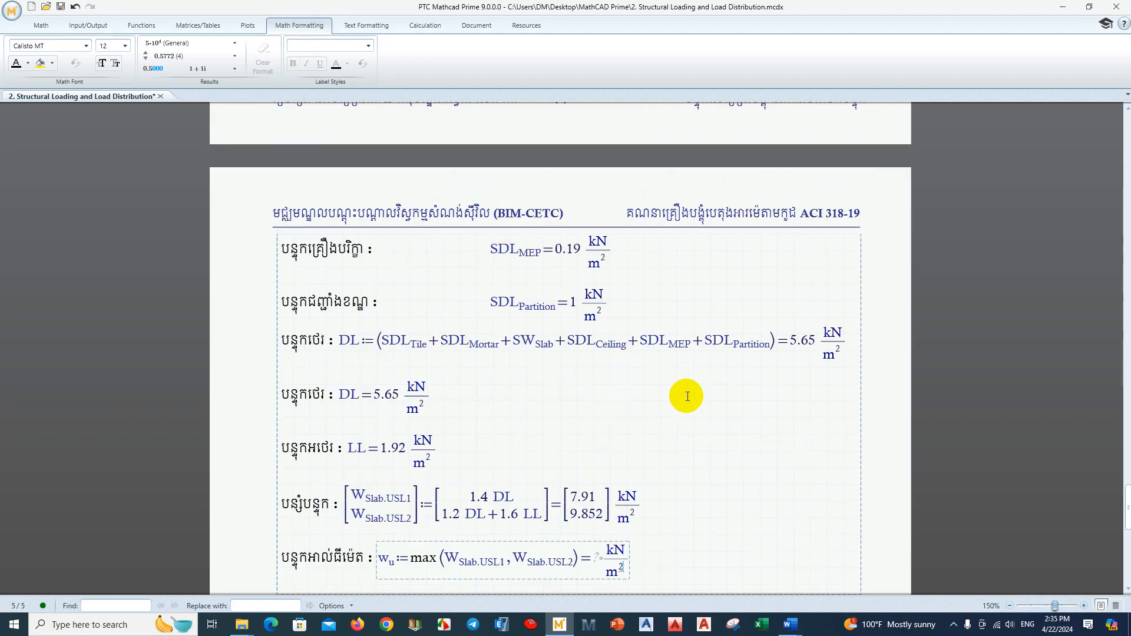
left_click(691, 409)
scroll(701, 389, "down", 3)
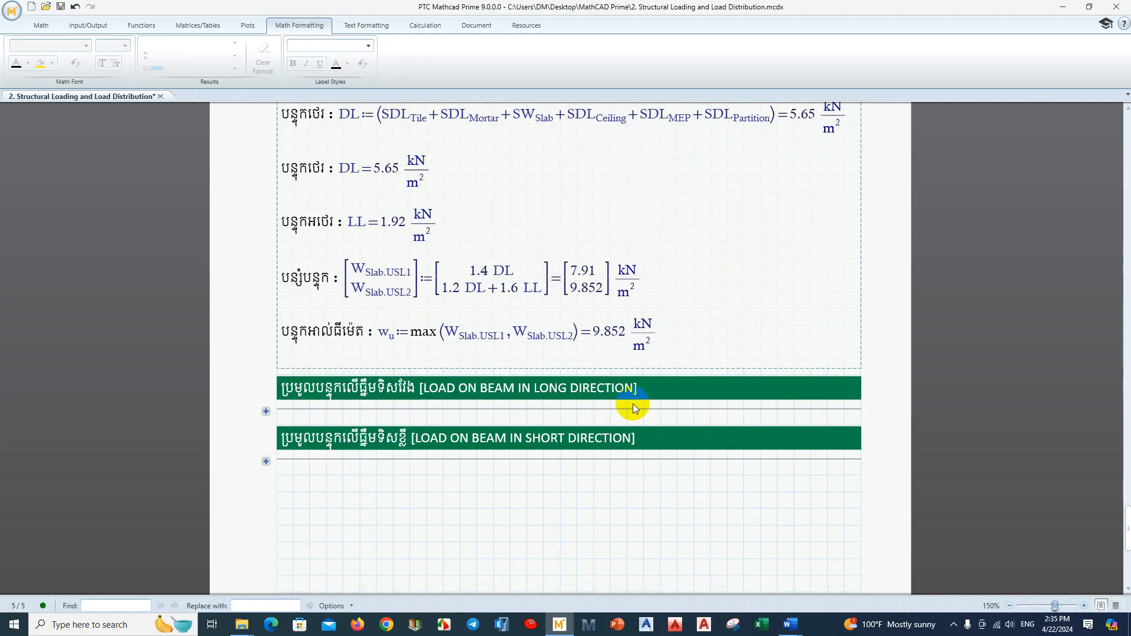
- Move the long-direction and short-direction beam load sections down by one grid row
left_click(606, 511)
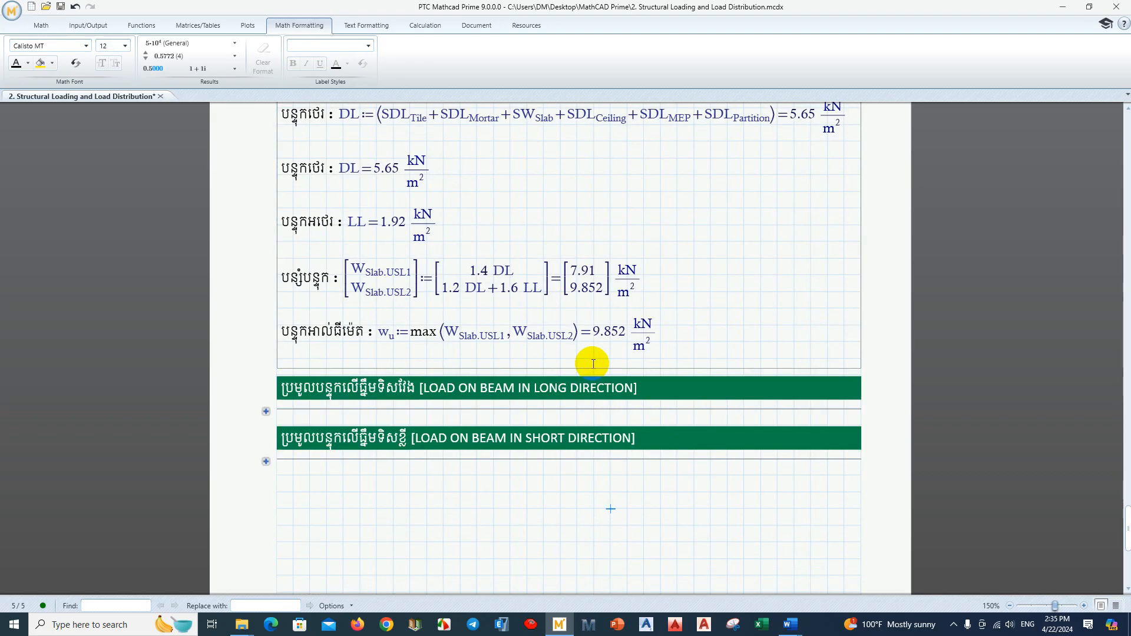
left_click_drag(547, 451, 535, 386)
left_click(534, 524)
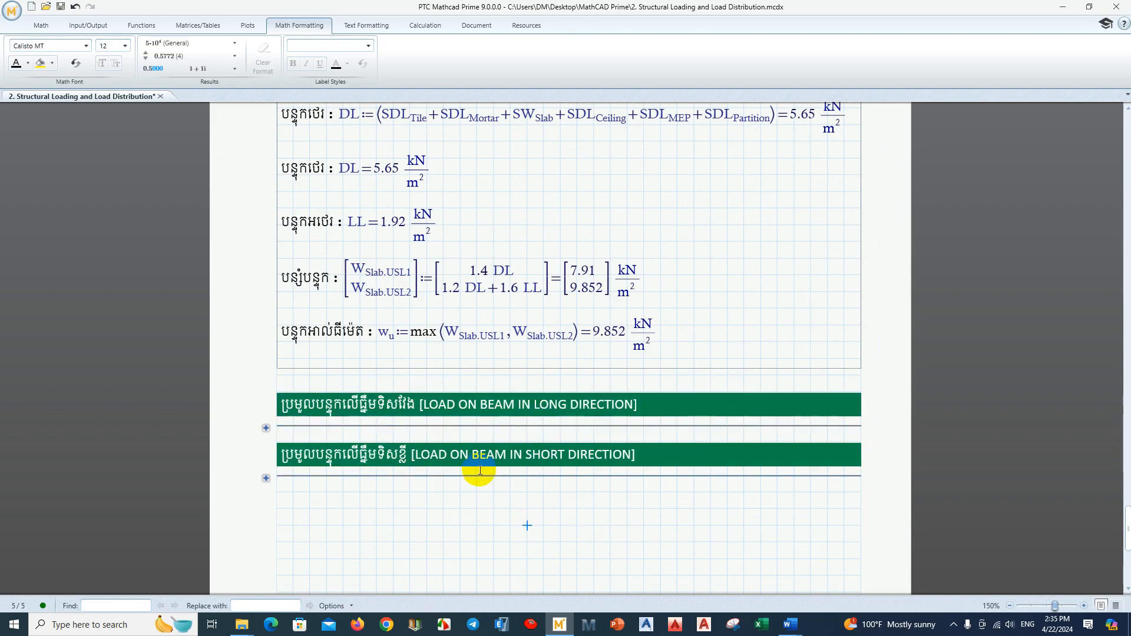
- Switch to the Word design document and examine the beam B1 formulas for self-weight, wall load and slab dead and live loads
scroll(479, 470, "up", 2)
mouse_move(791, 624)
left_click(711, 570)
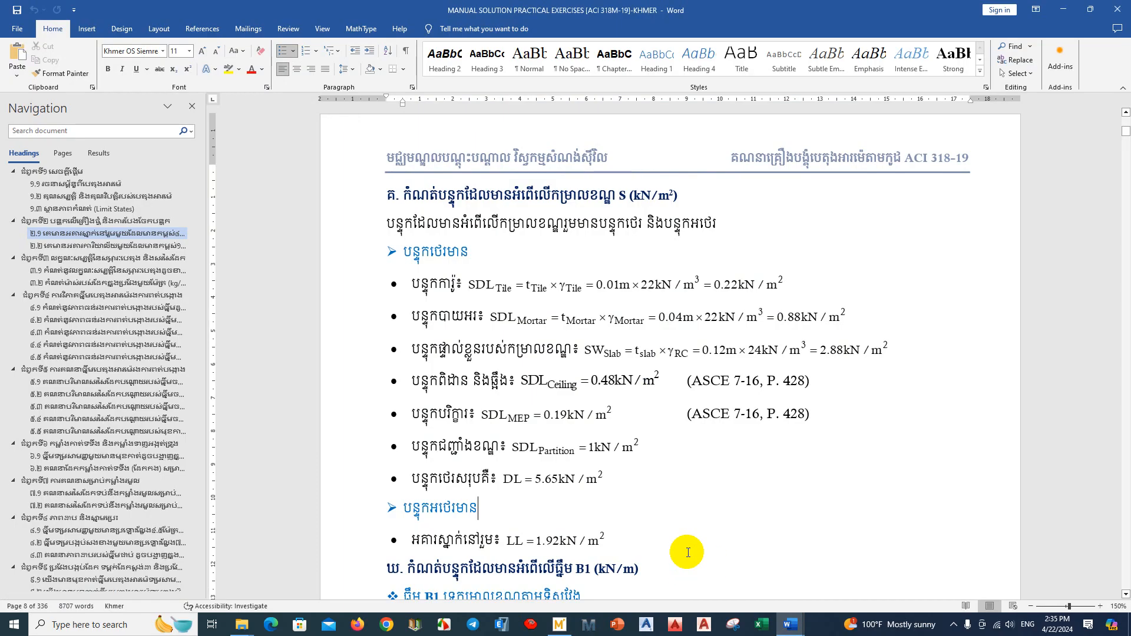
scroll(688, 551, "down", 4)
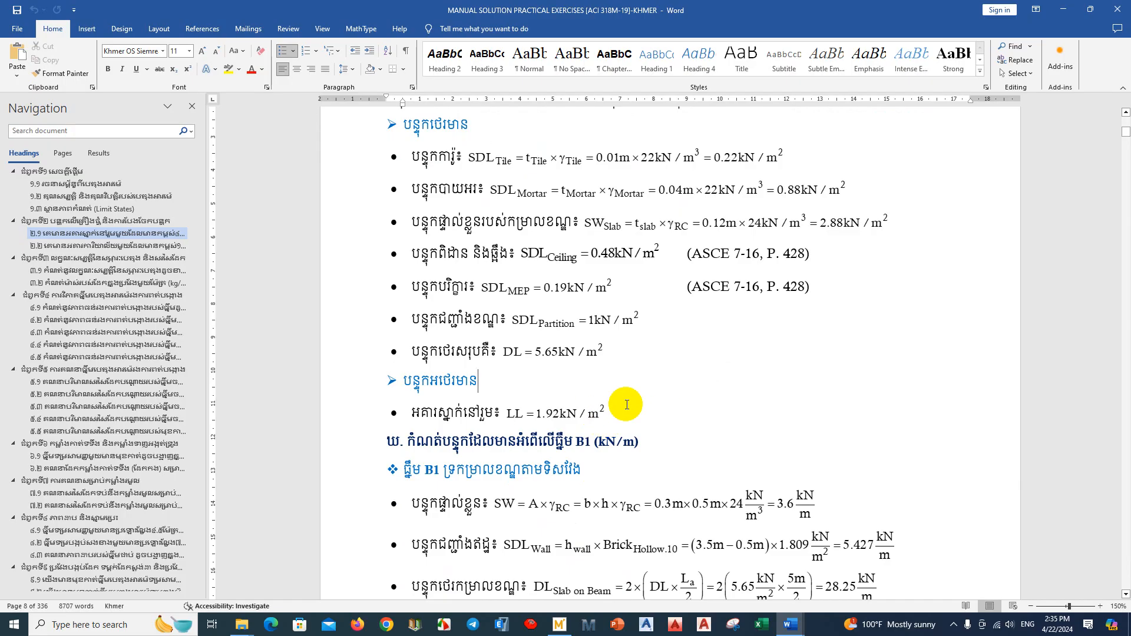
scroll(636, 469, "down", 6)
scroll(621, 394, "up", 1)
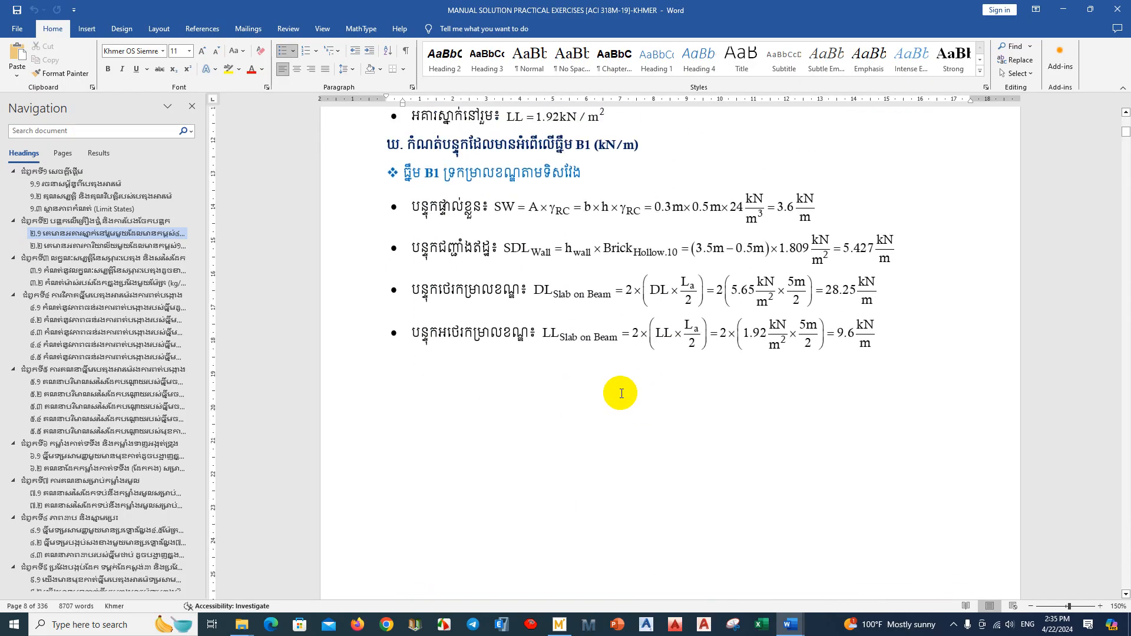
scroll(619, 391, "up", 1)
scroll(619, 391, "down", 1)
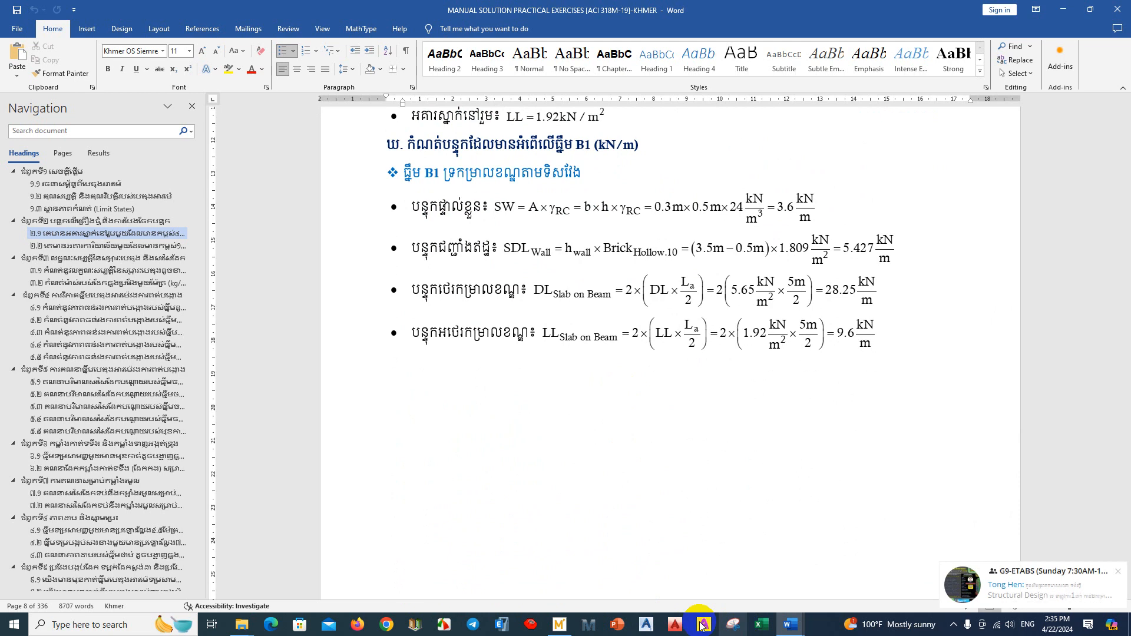
left_click(1118, 572)
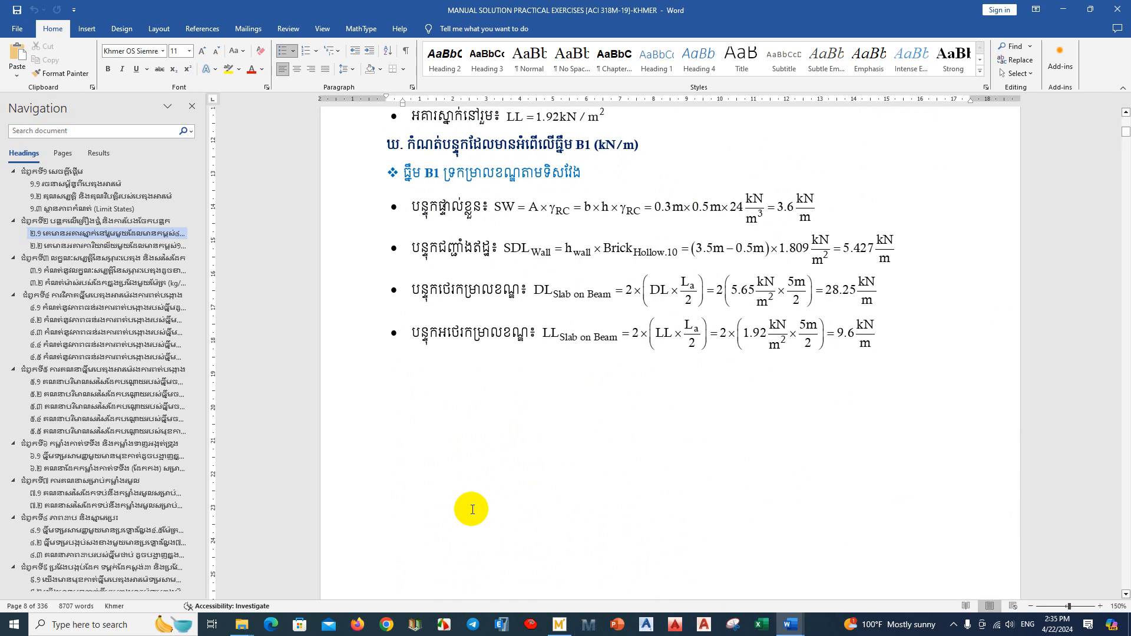
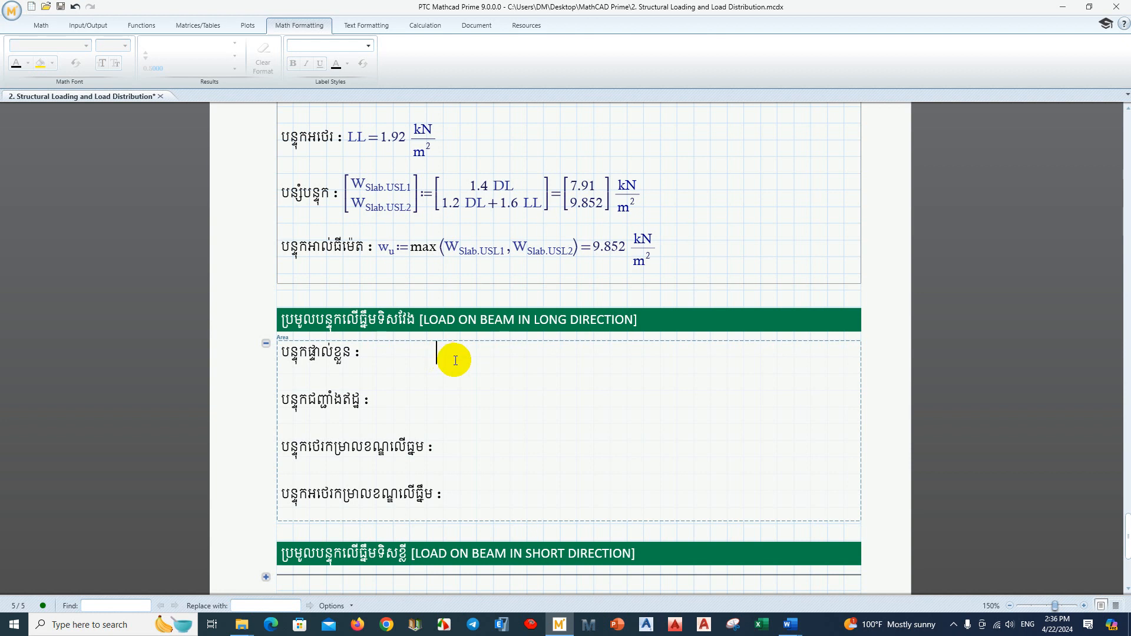
- Correct the Khmer word for beam in the slab dead load label by copying it from the live load label
left_click_drag(433, 495, 417, 494)
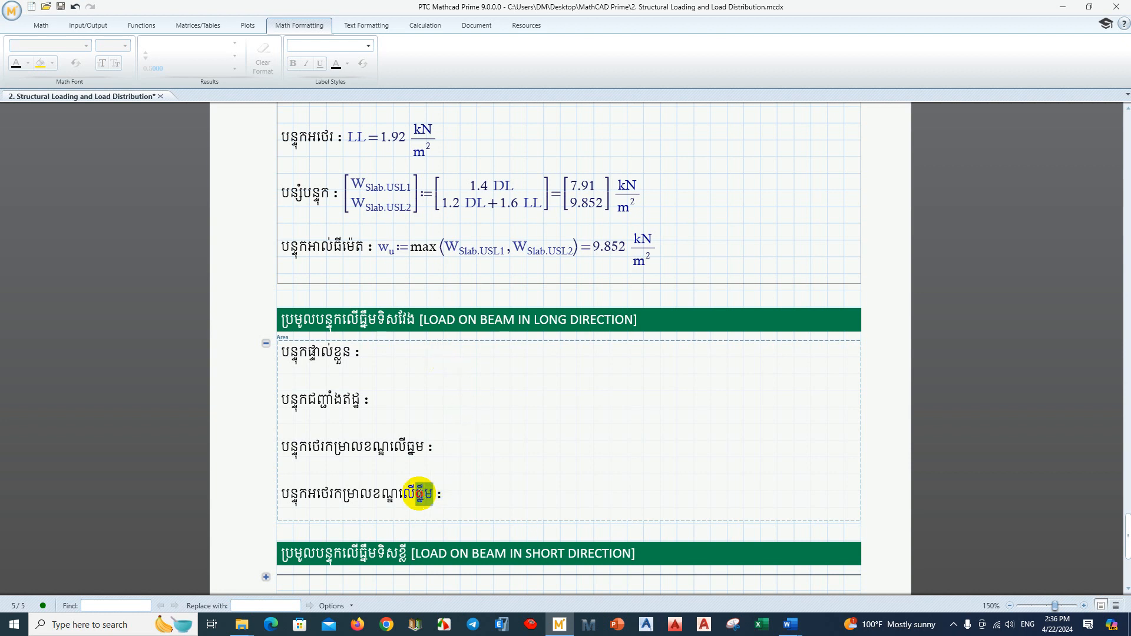
left_click_drag(421, 446, 408, 446)
left_click(454, 450)
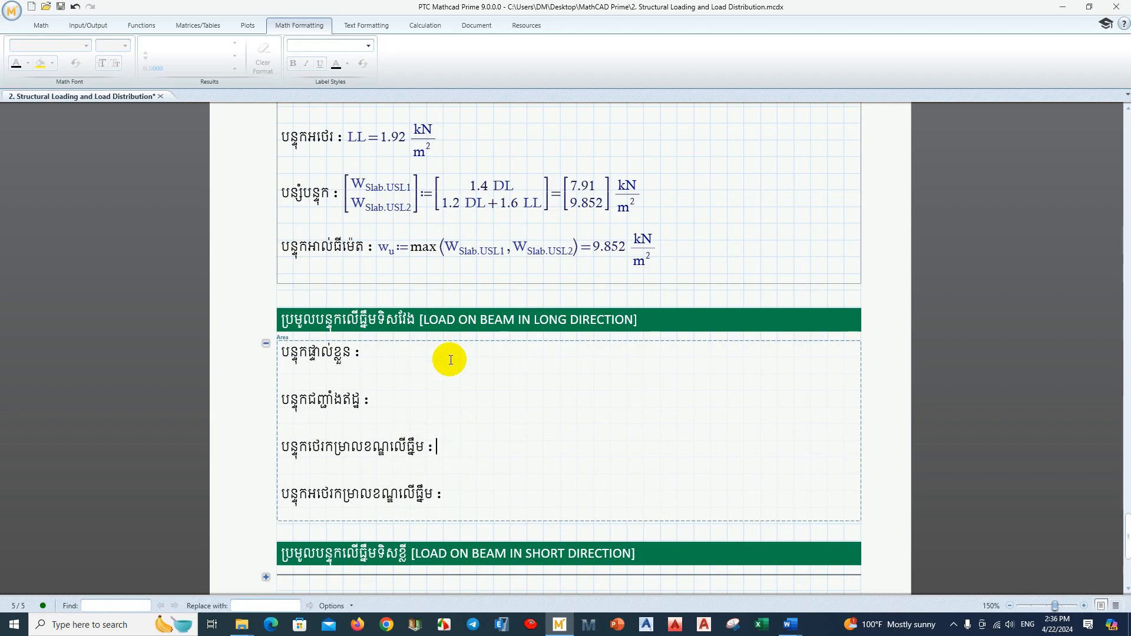
- Define the beam self-weight in the long-direction section as SW := (b_b·h_b)·γ_RC
left_click(458, 347)
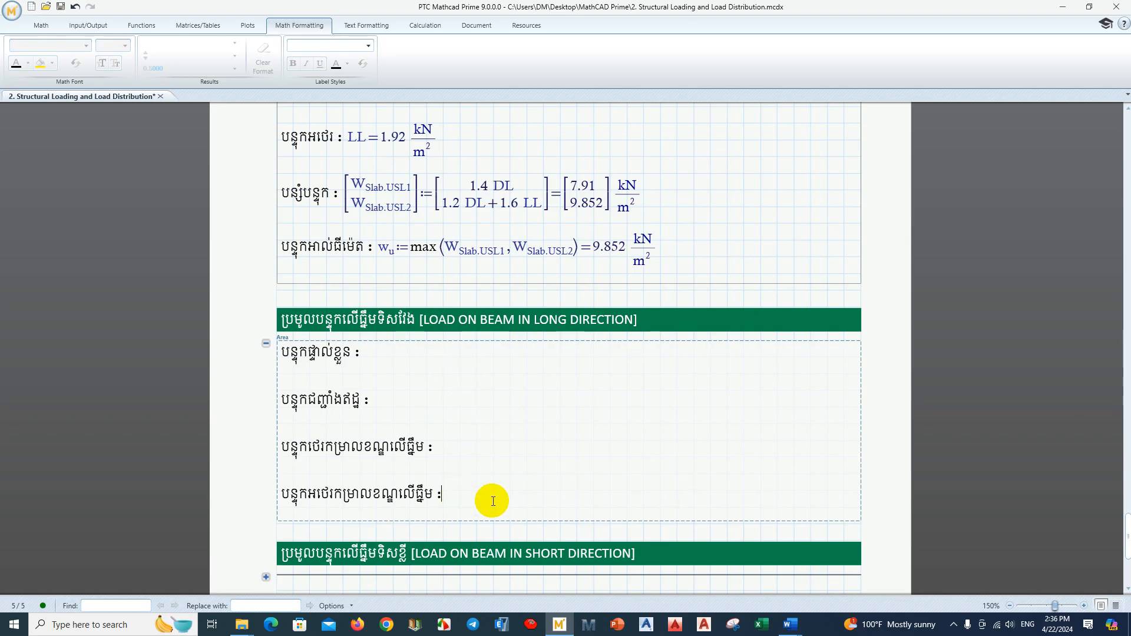
left_click(455, 373)
left_click(466, 355)
left_click(442, 354)
type("SW")
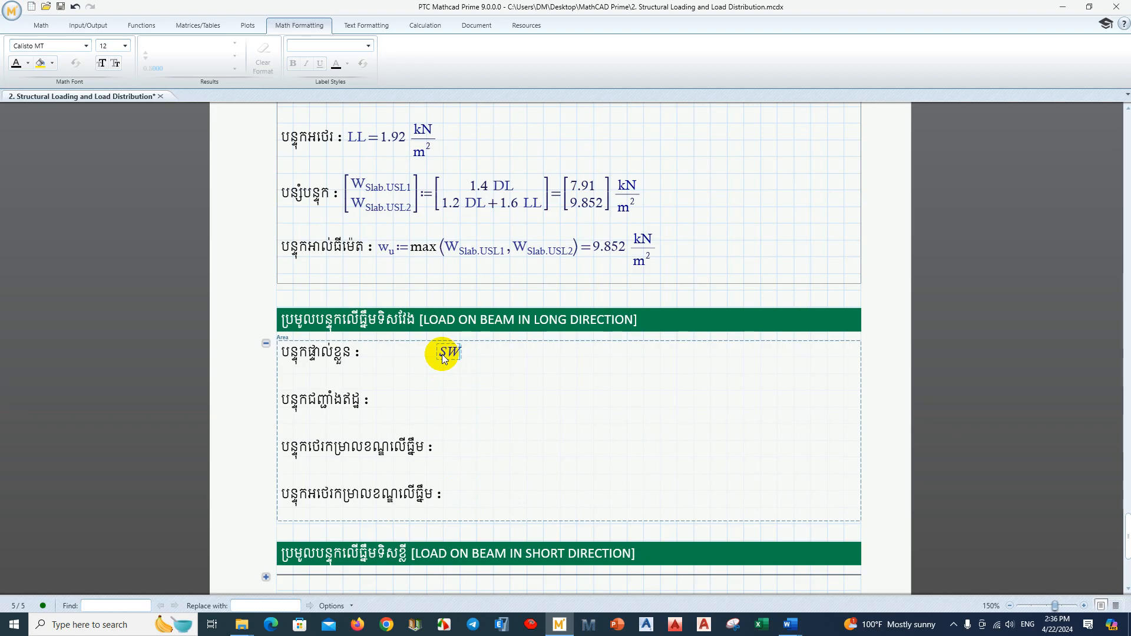
type(":")
type("(b")
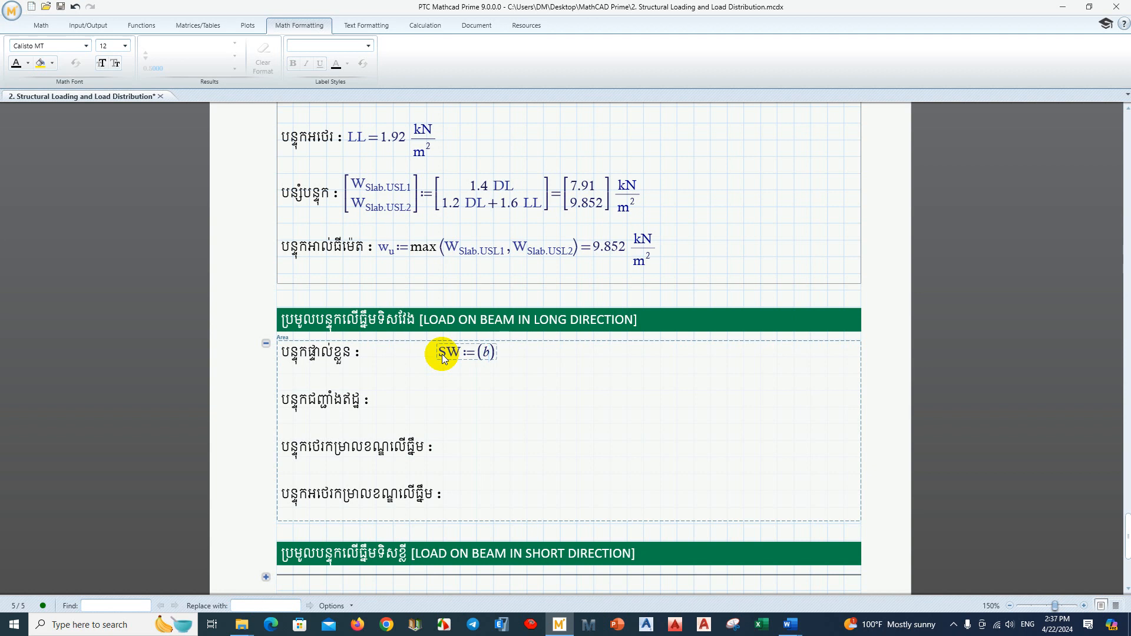
type(".b*h.b")
key("space")
key("space")
key("space")
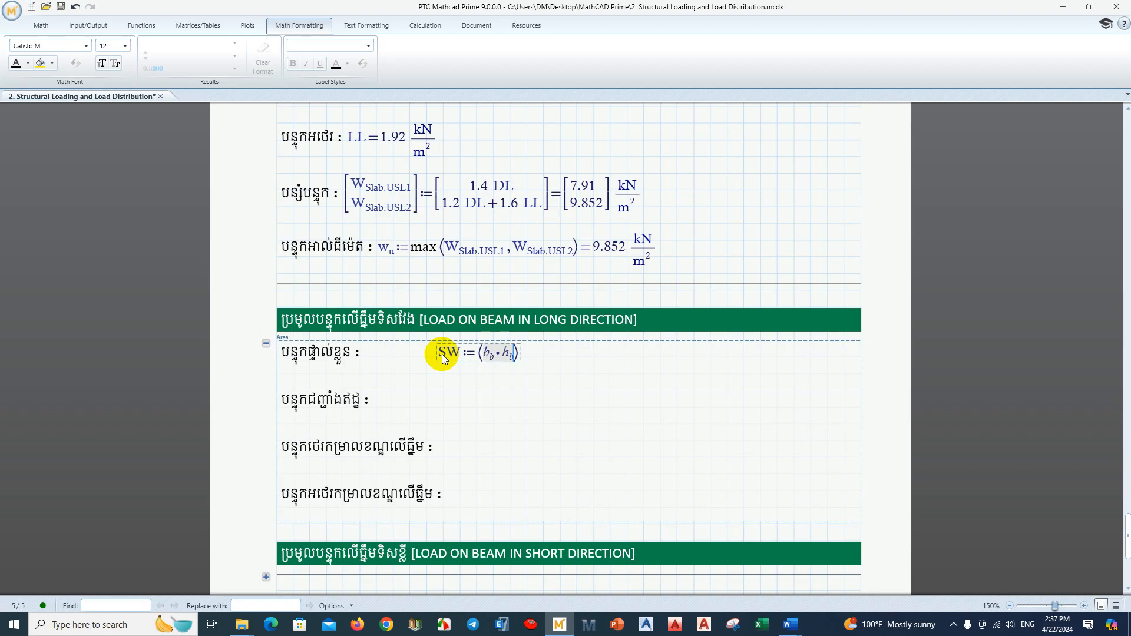
type("*g")
key("ctrl+g")
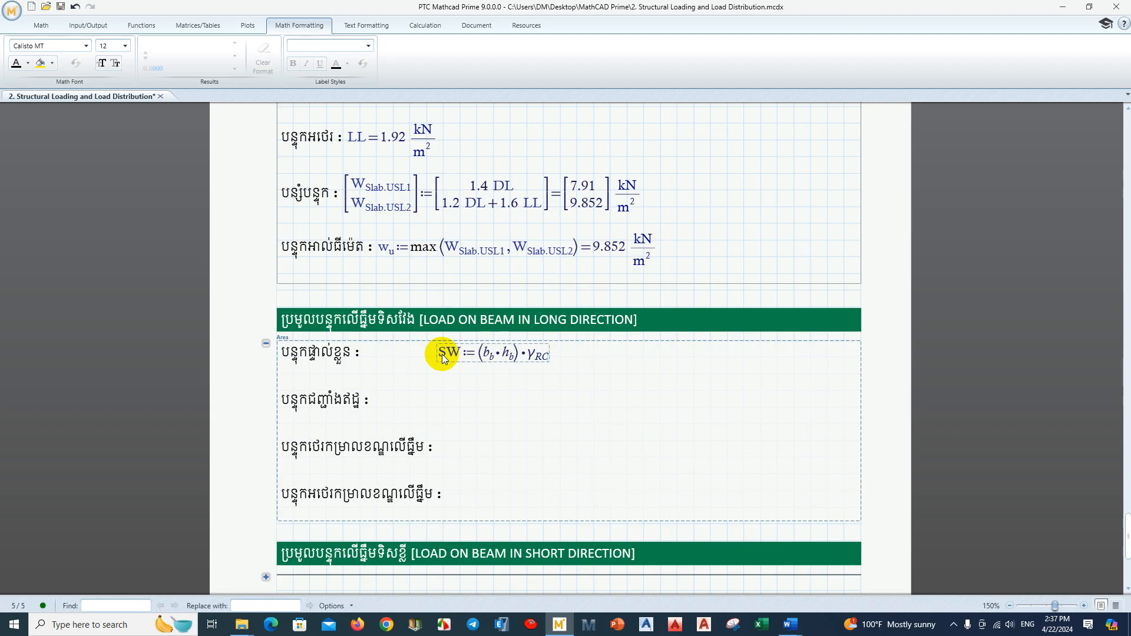
- Evaluate the beam self-weight SW and express its result in kN/m²
type("=(3.6·10^3) kg/s^2")
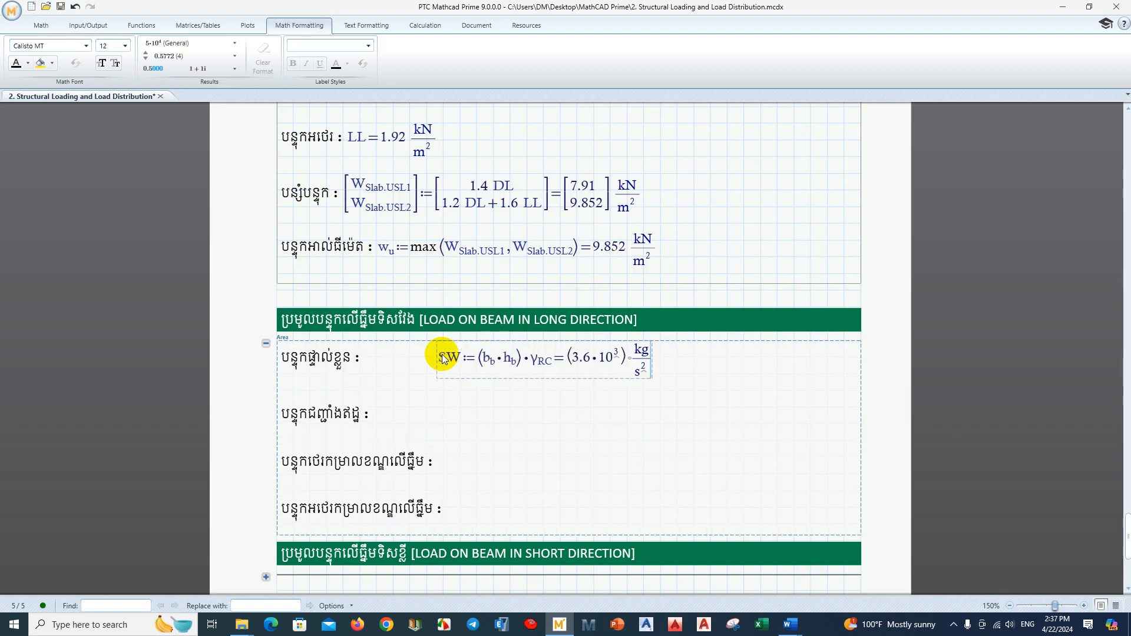
left_click(645, 375)
type("kN")
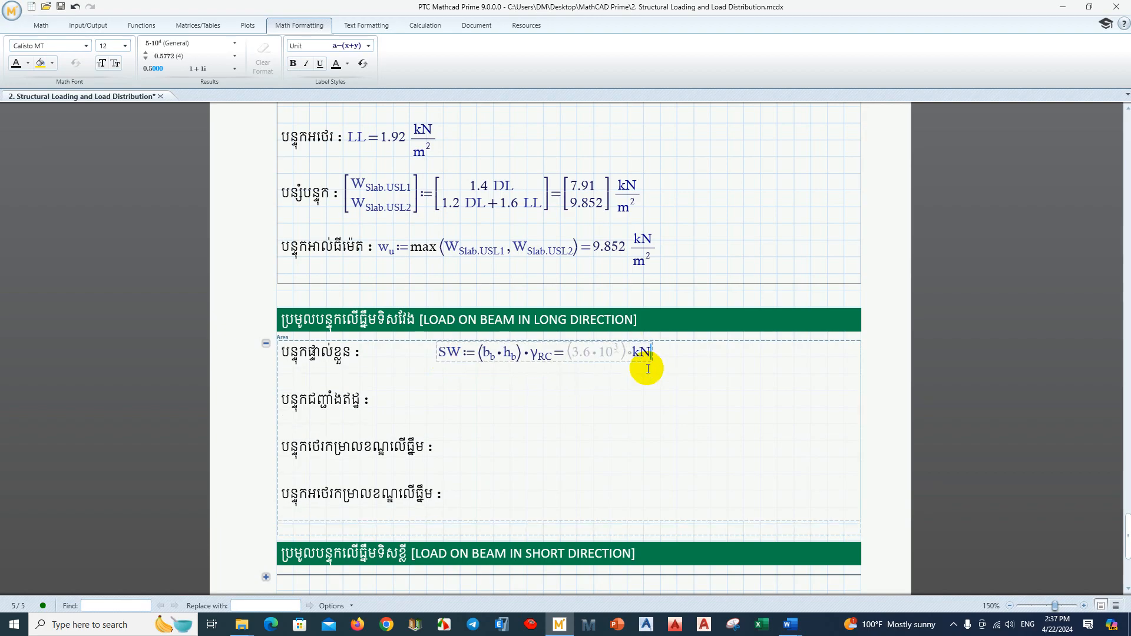
type("/m^2")
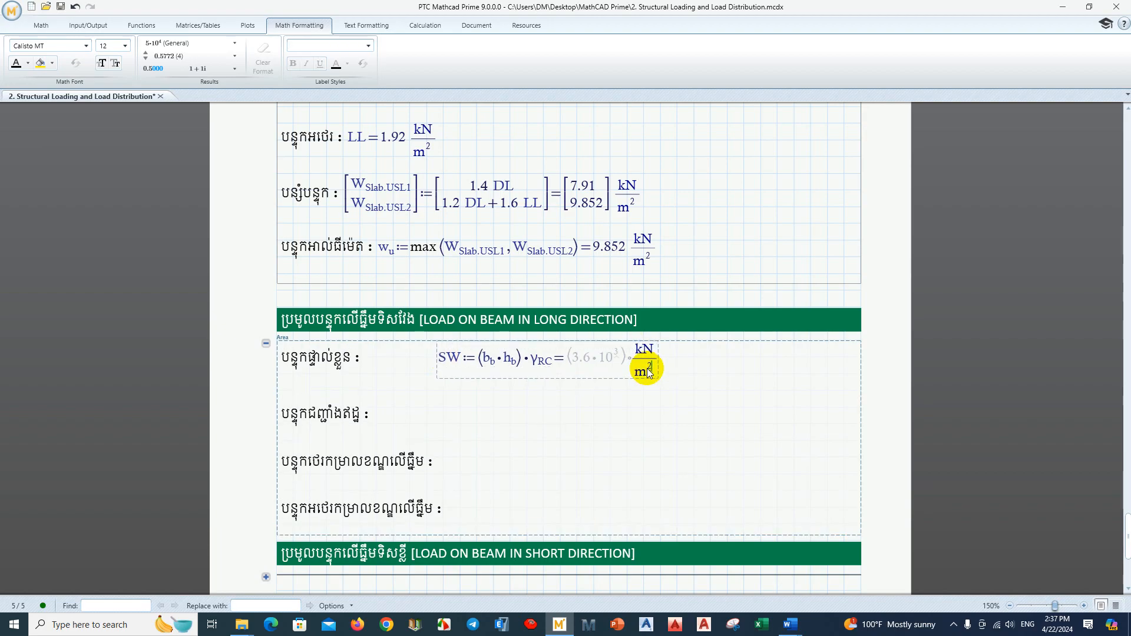
left_click(657, 419)
- Switch to the Word design document and examine the beam B1 self-weight formula and its unit, then return to the worksheet
mouse_move(790, 625)
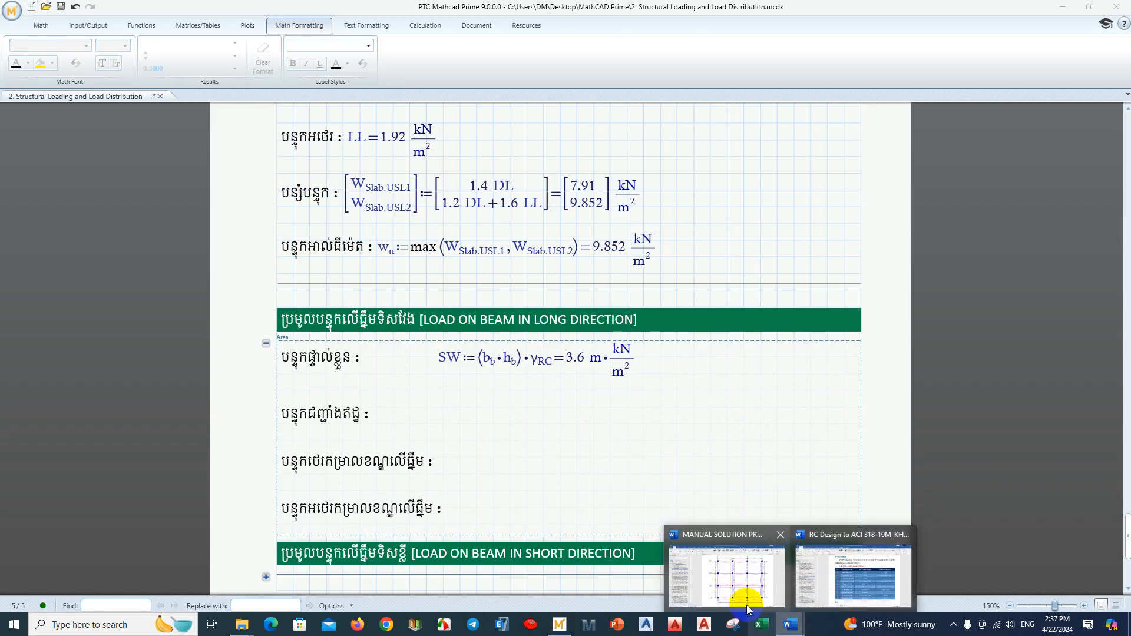
left_click(730, 568)
scroll(498, 384, "down", 20)
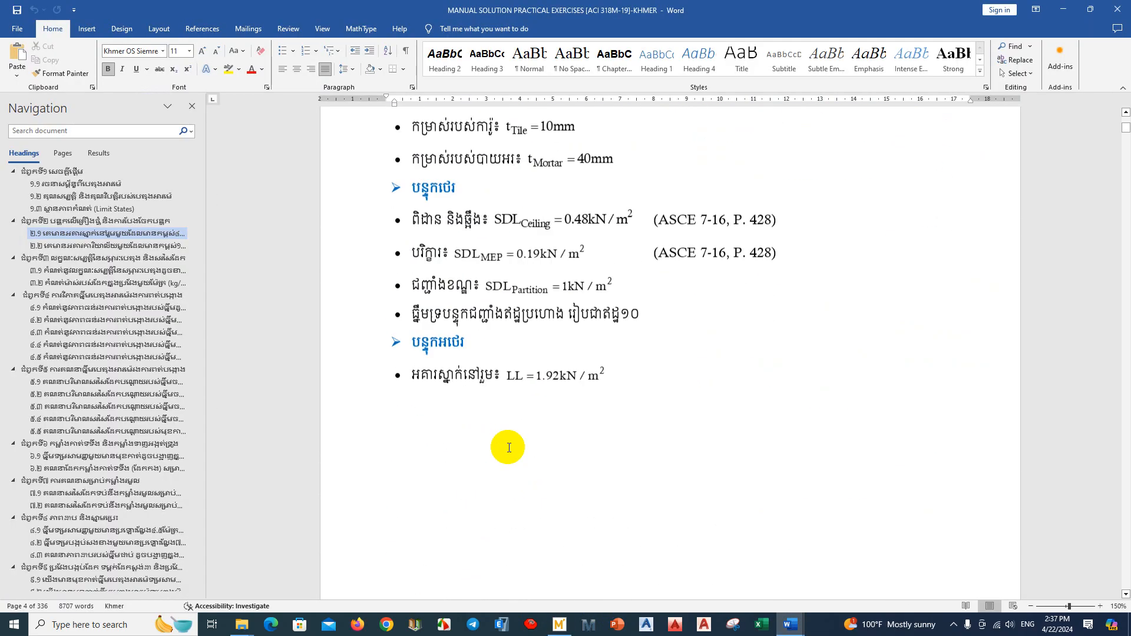
scroll(512, 445, "down", 20)
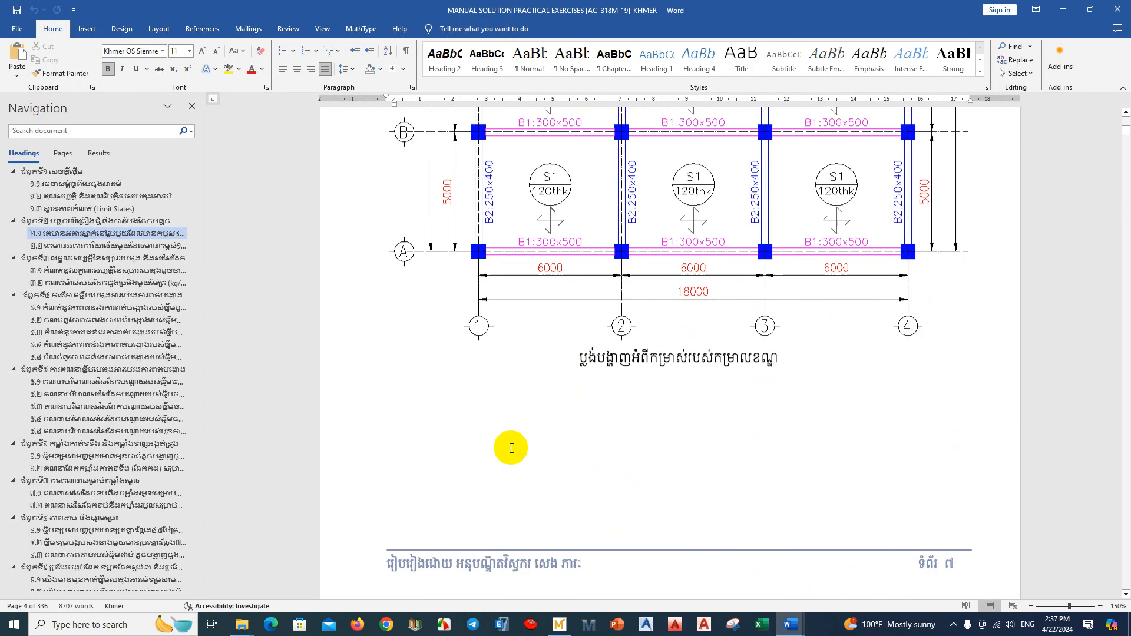
scroll(512, 447, "down", 4)
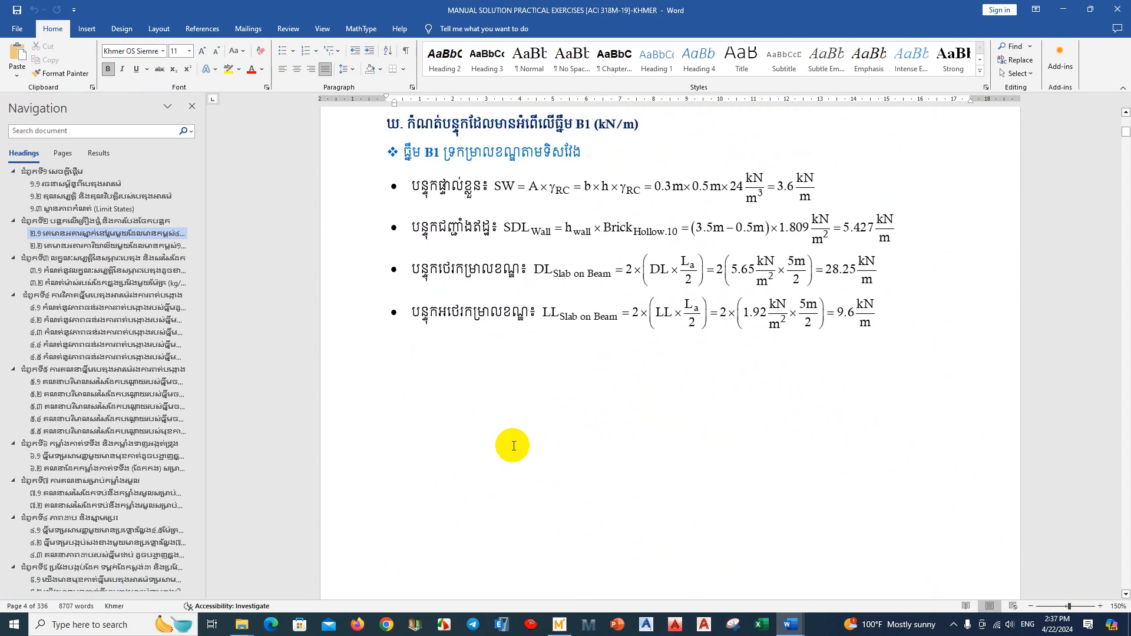
scroll(790, 223, "up", 1)
left_click_drag(781, 256, 403, 256)
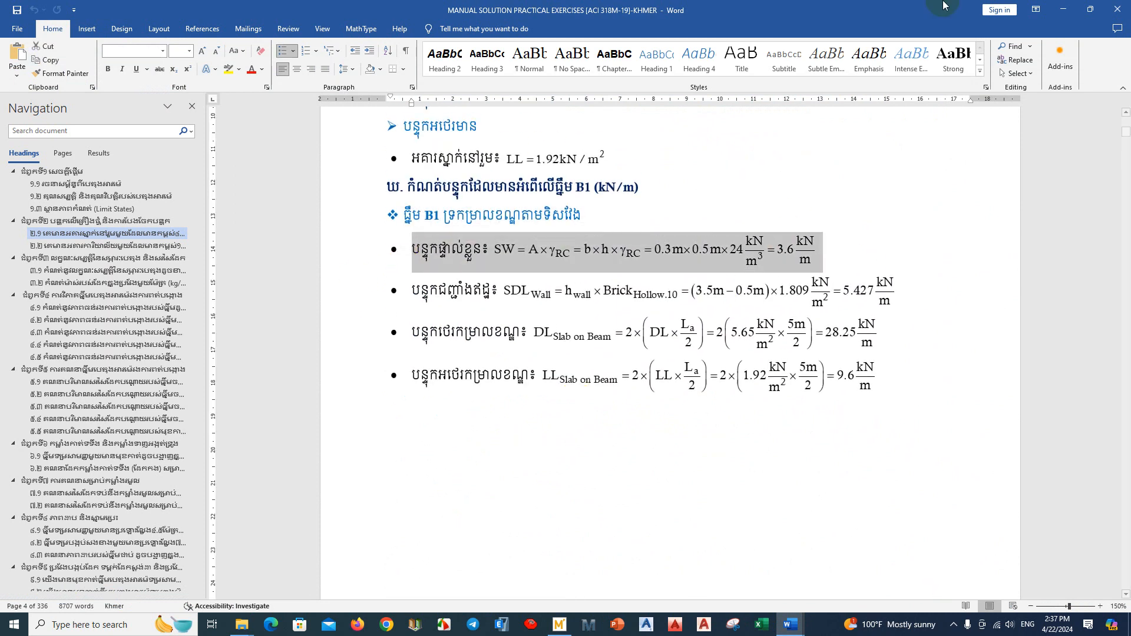
left_click(1063, 9)
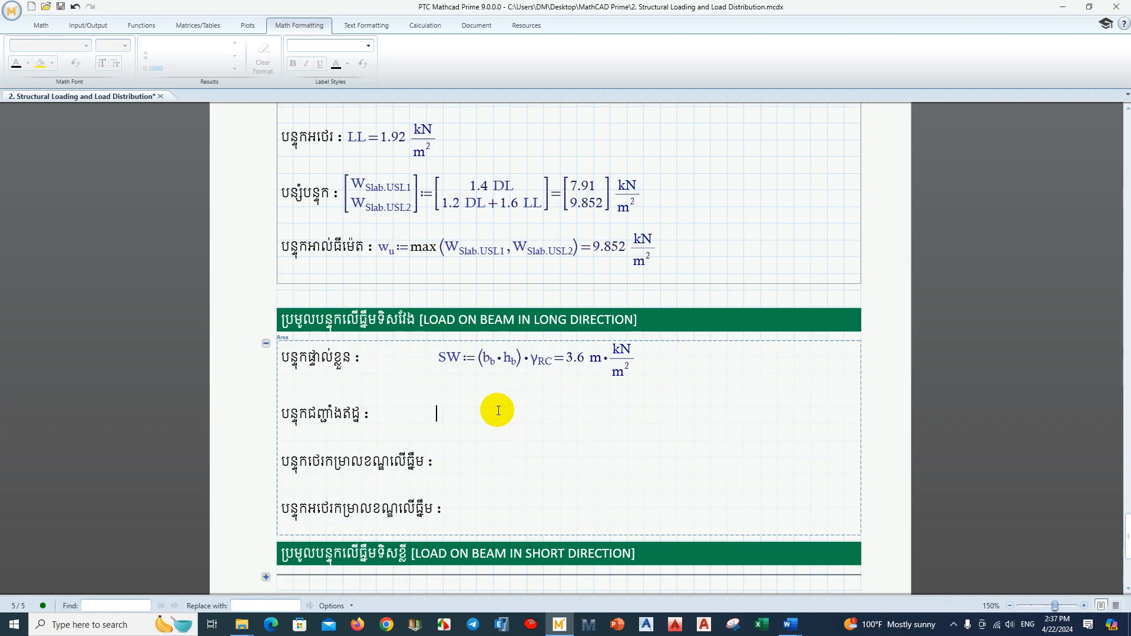
- Define the brick wall load in the long-direction section as SDL_Wall := (h_Floor − h_b)·Wall_Type
type("SDL")
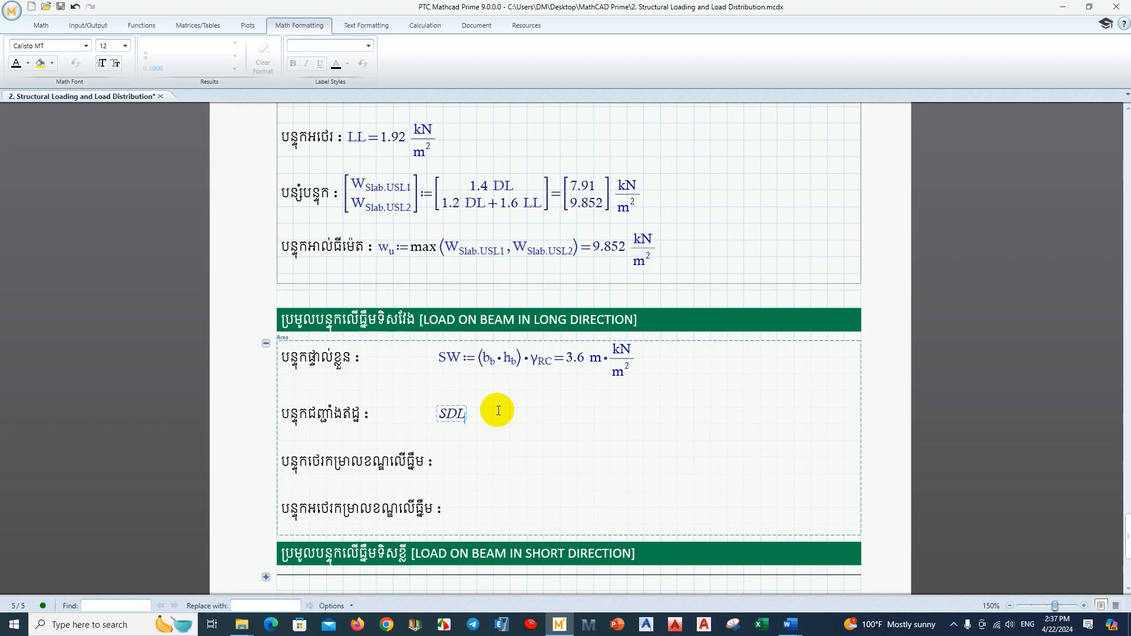
type(".w")
type("all:=")
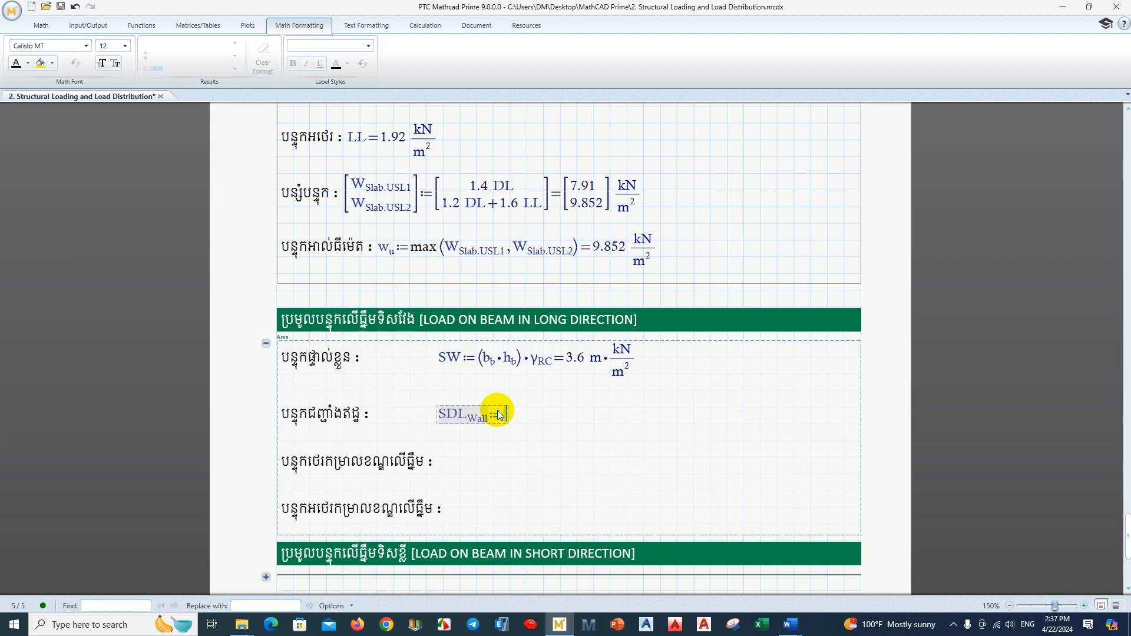
type("(")
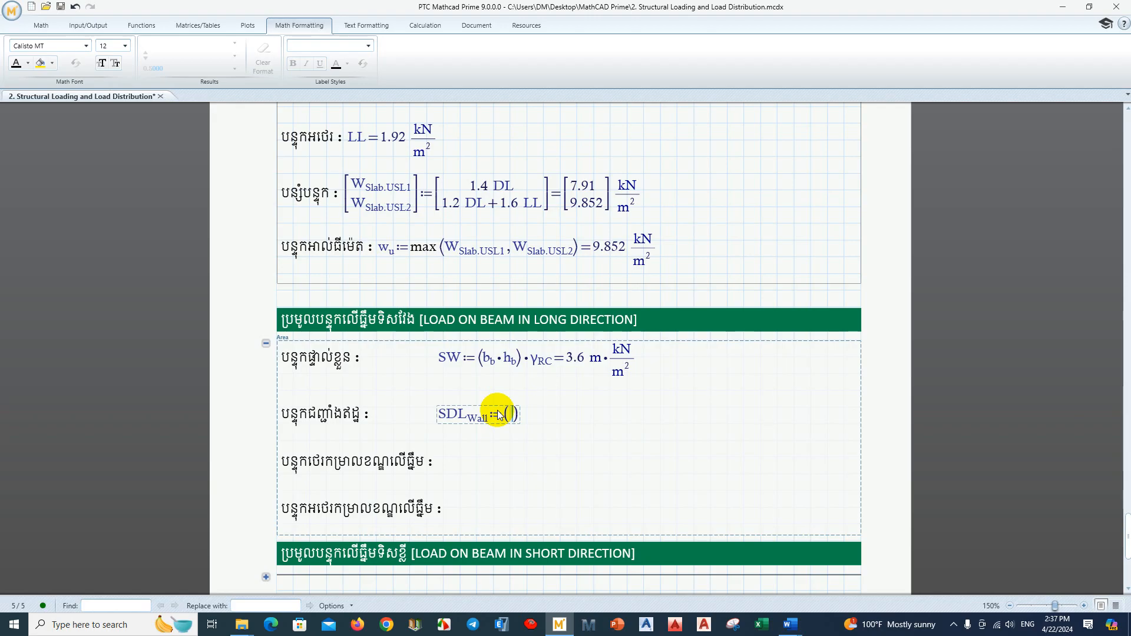
type("h.Floor-h")
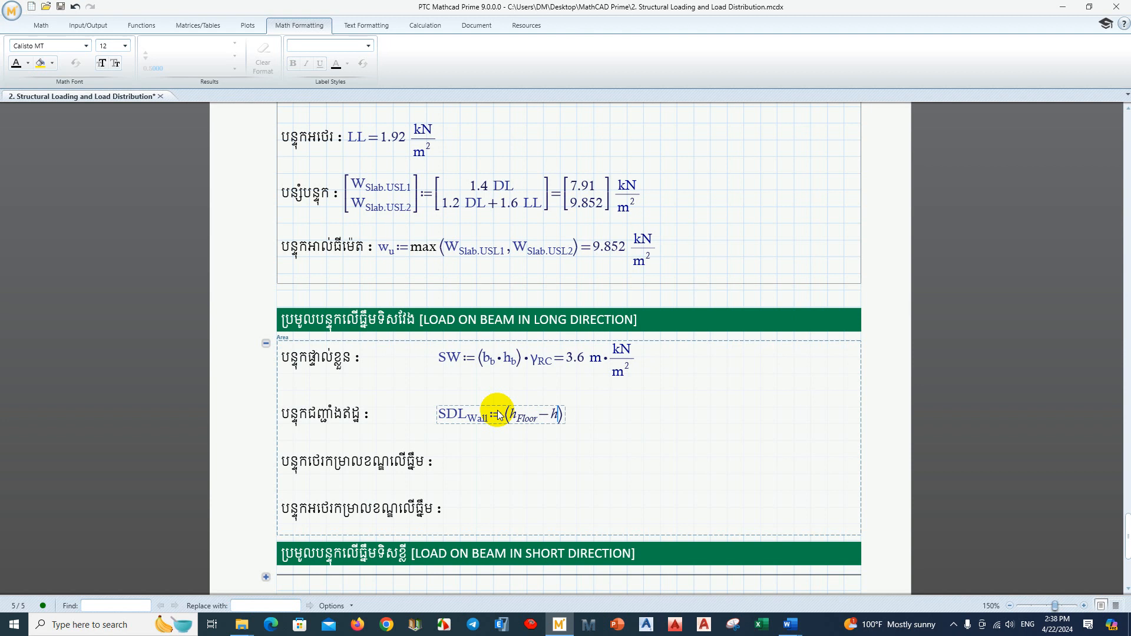
type(".b")
key("space")
key("space")
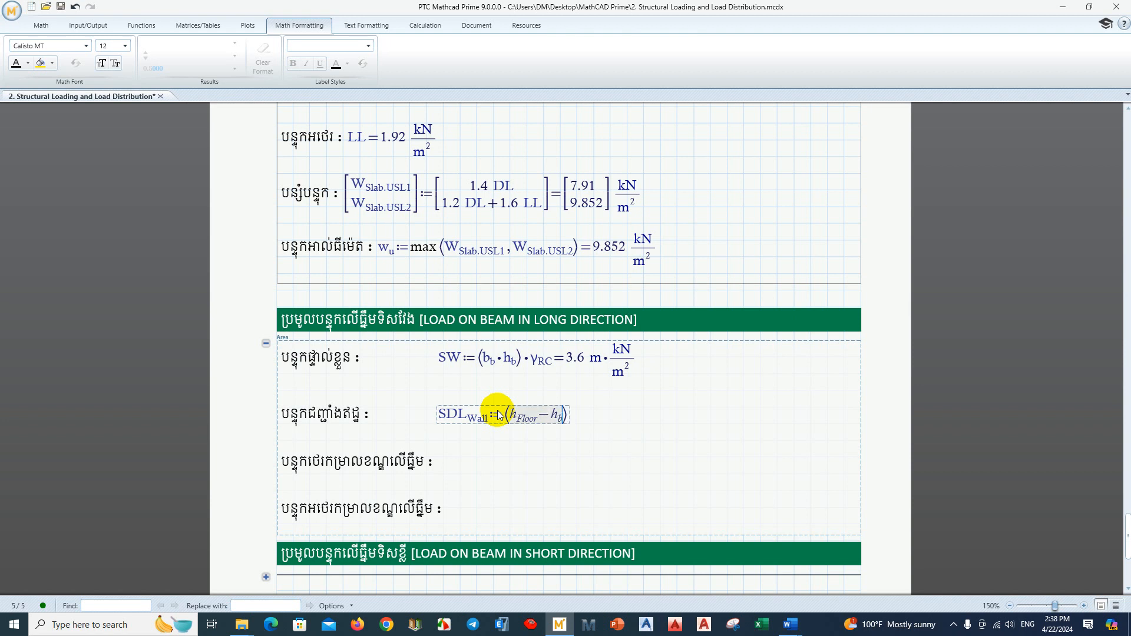
key("space")
type("*")
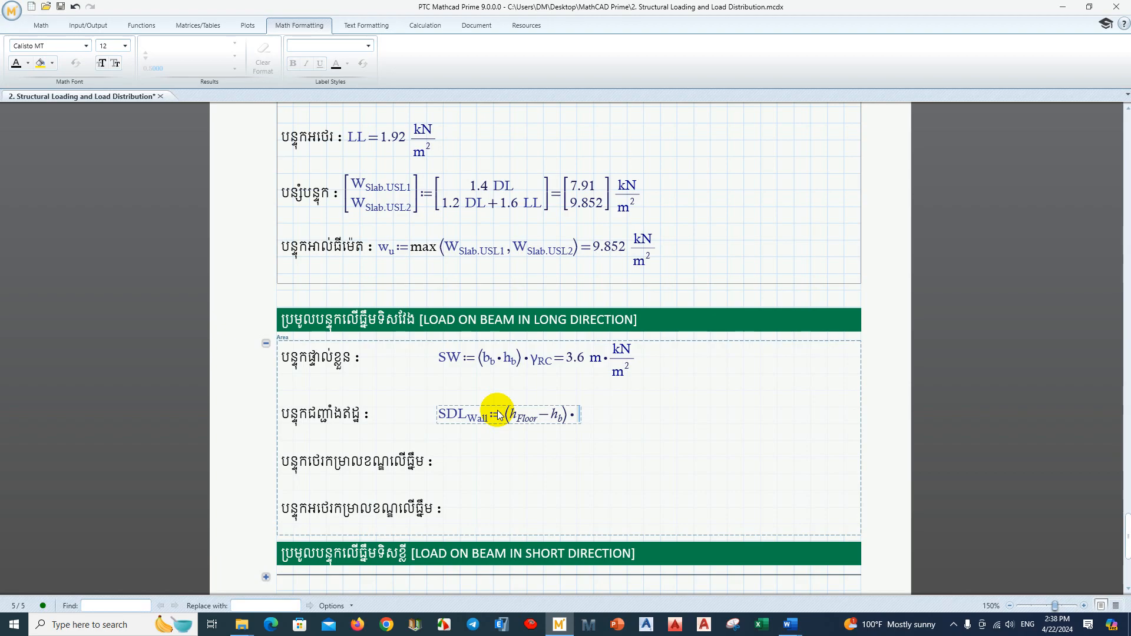
type("Wall_Type")
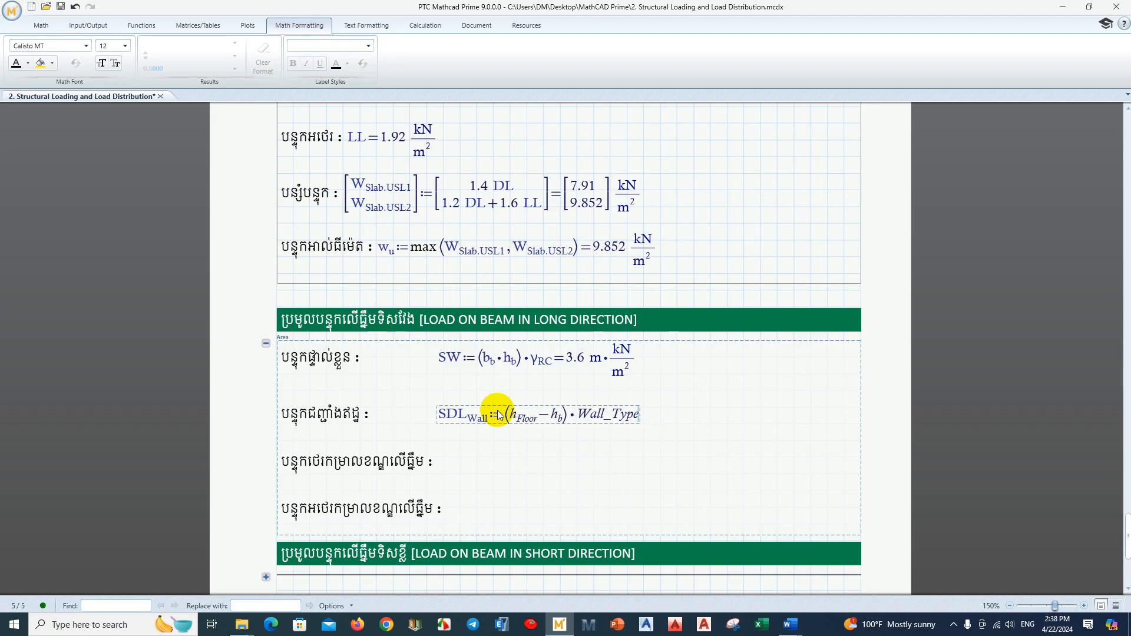
- Set the Wall_Type input to Hollow Brick Wall 10 and check it against the wall load formula in the Word design document
scroll(498, 414, "up", 20)
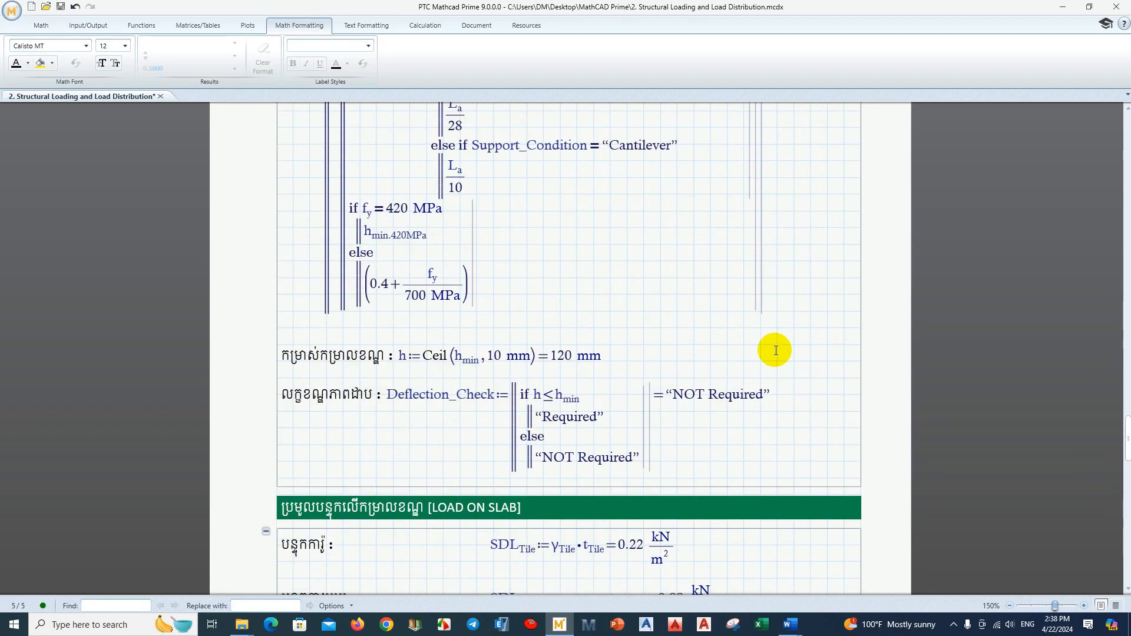
scroll(776, 351, "up", 15)
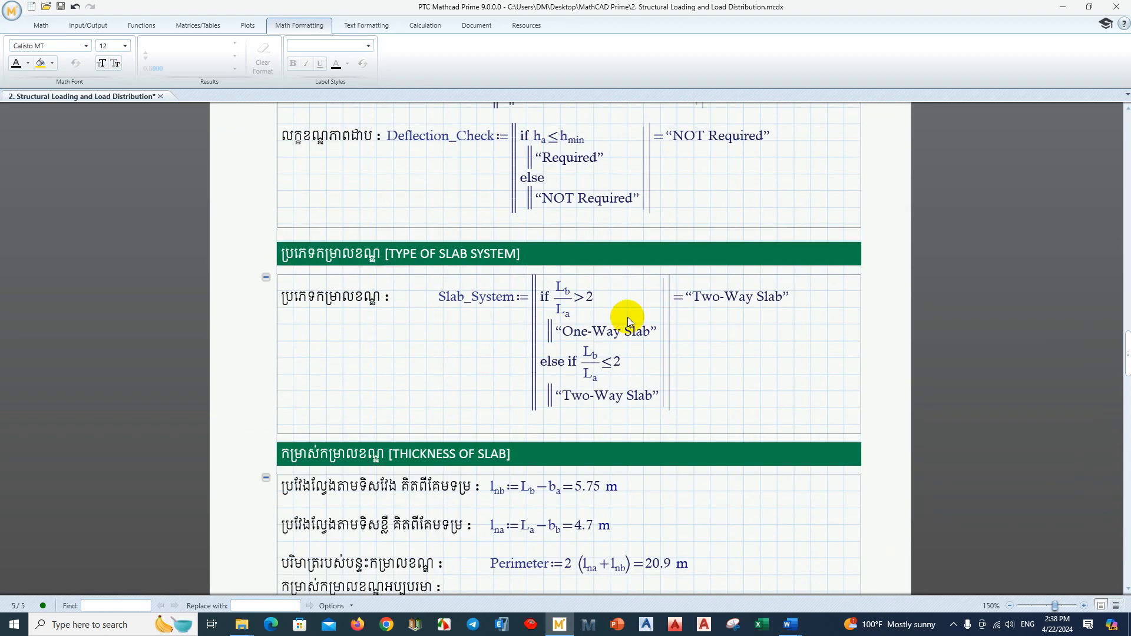
scroll(627, 321, "up", 15)
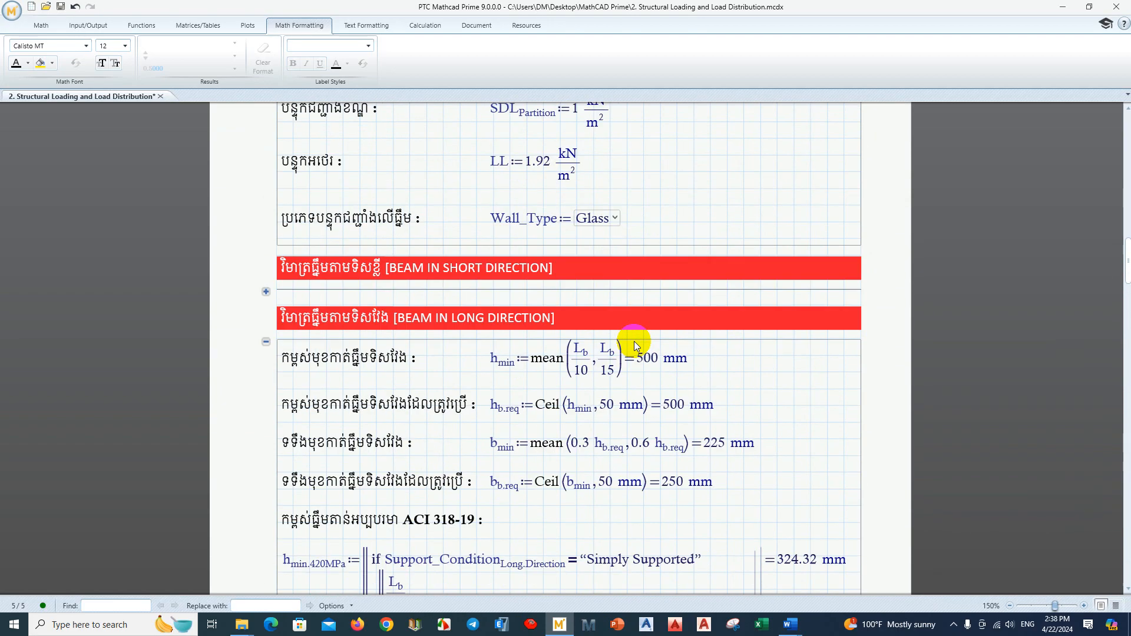
scroll(635, 346, "up", 2)
left_click(600, 330)
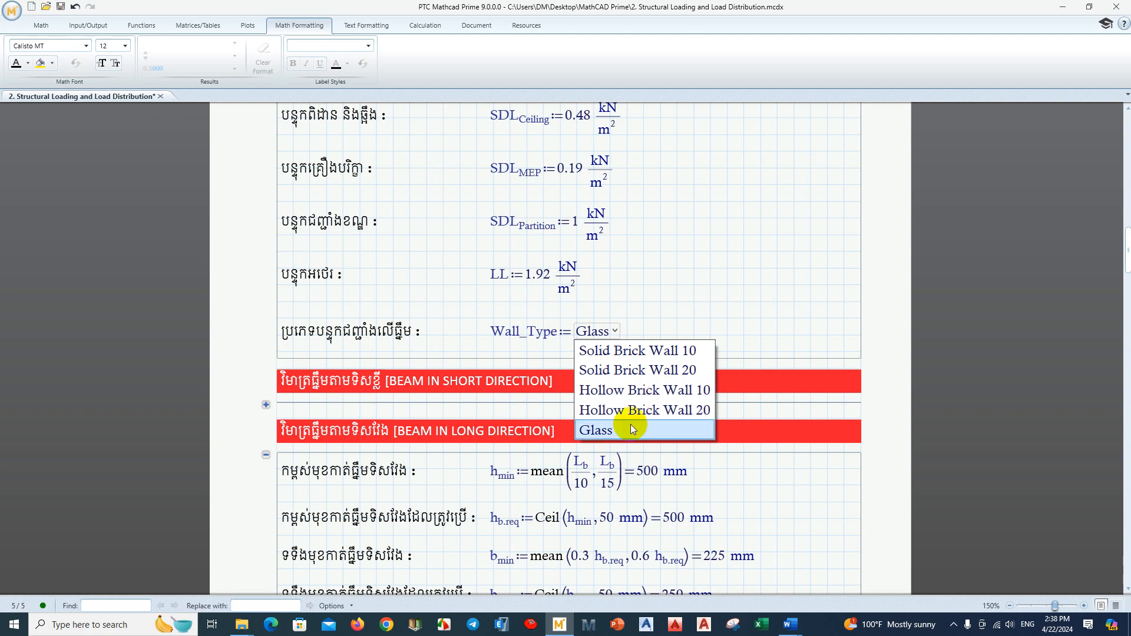
left_click(634, 337)
left_click(599, 330)
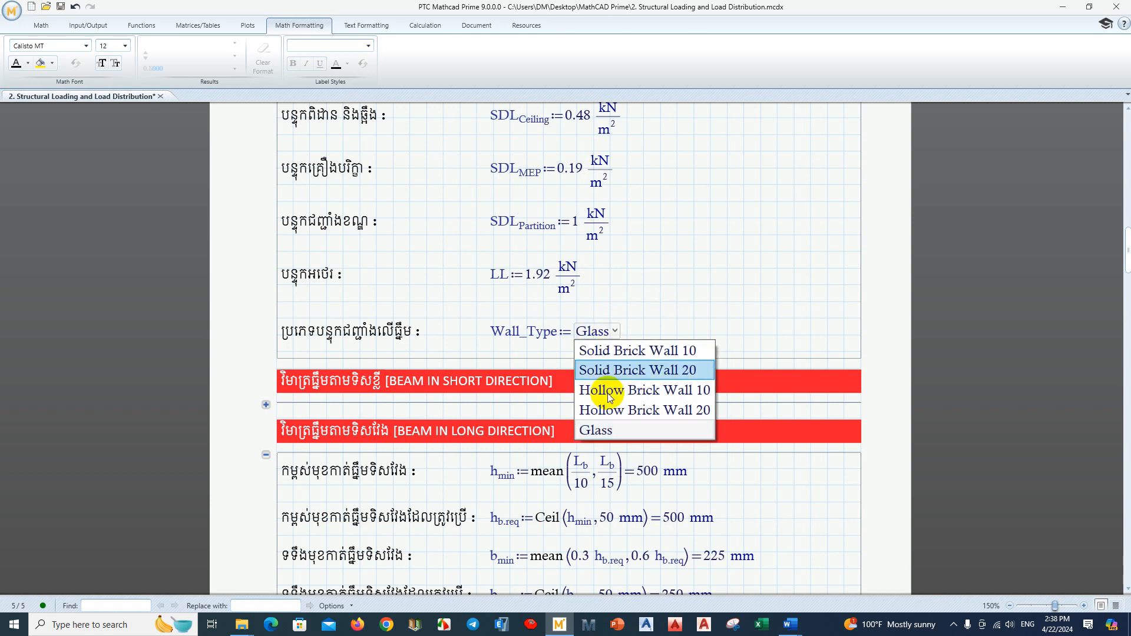
left_click(649, 391)
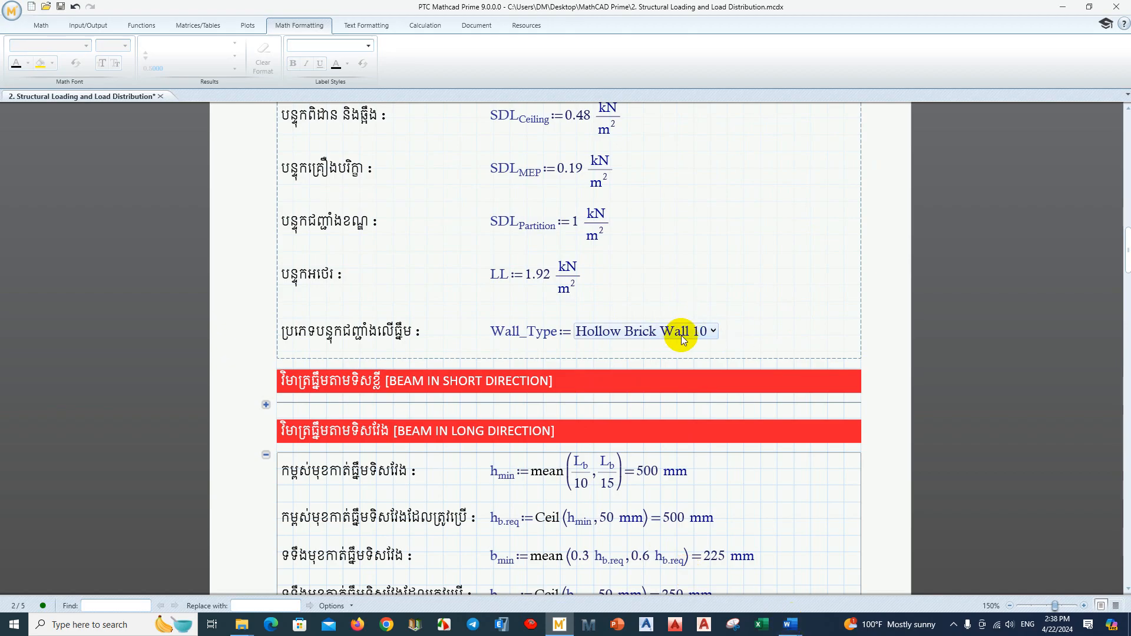
mouse_move(790, 624)
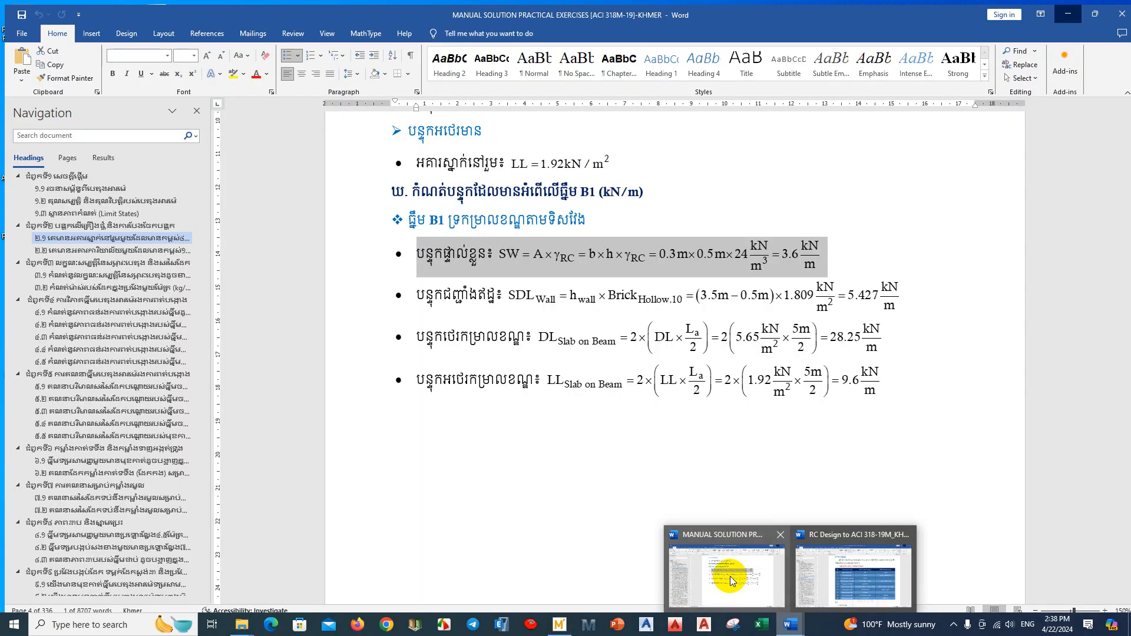
left_click(730, 576)
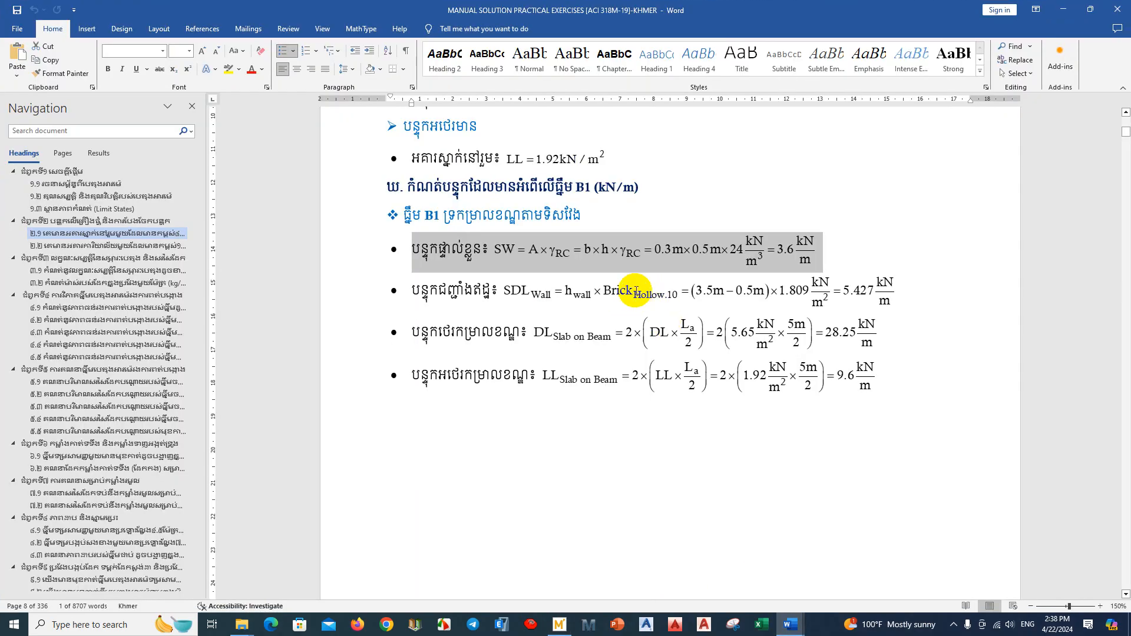
left_click(654, 292)
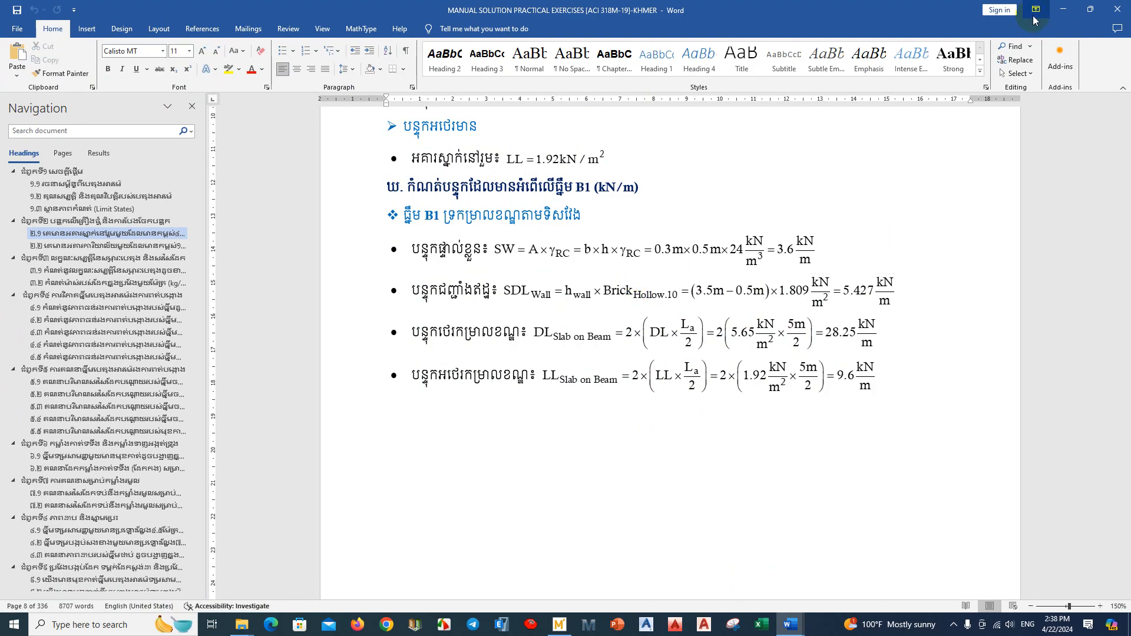
left_click(1064, 9)
- Evaluate the SDL_Wall definition in the long-direction beam load section
scroll(586, 449, "down", 1)
scroll(588, 453, "down", 20)
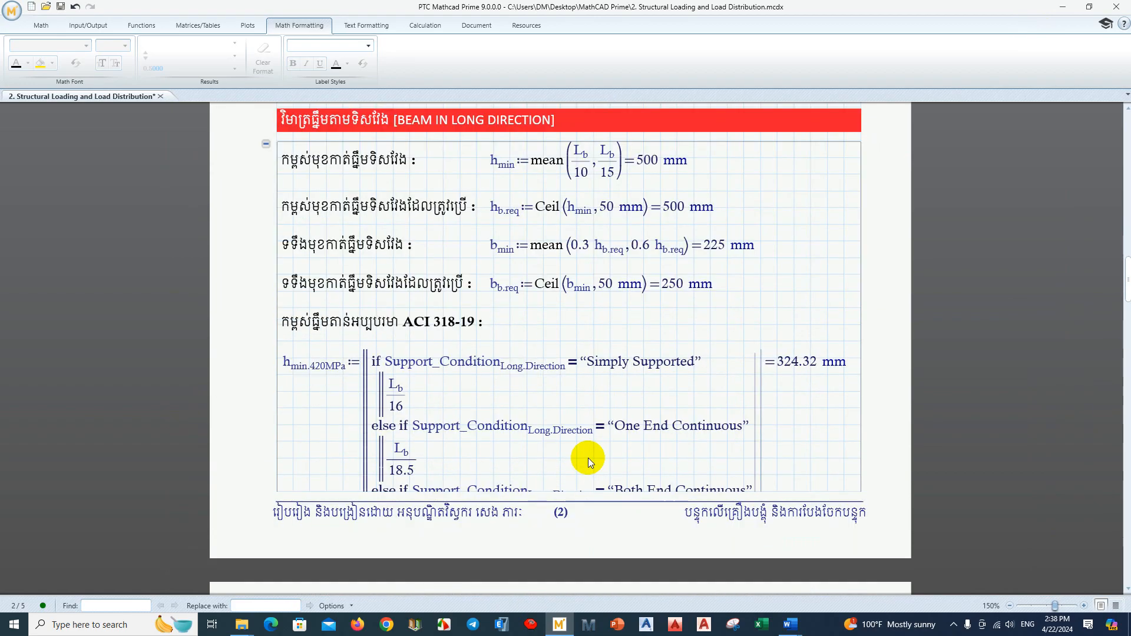
scroll(585, 471, "down", 20)
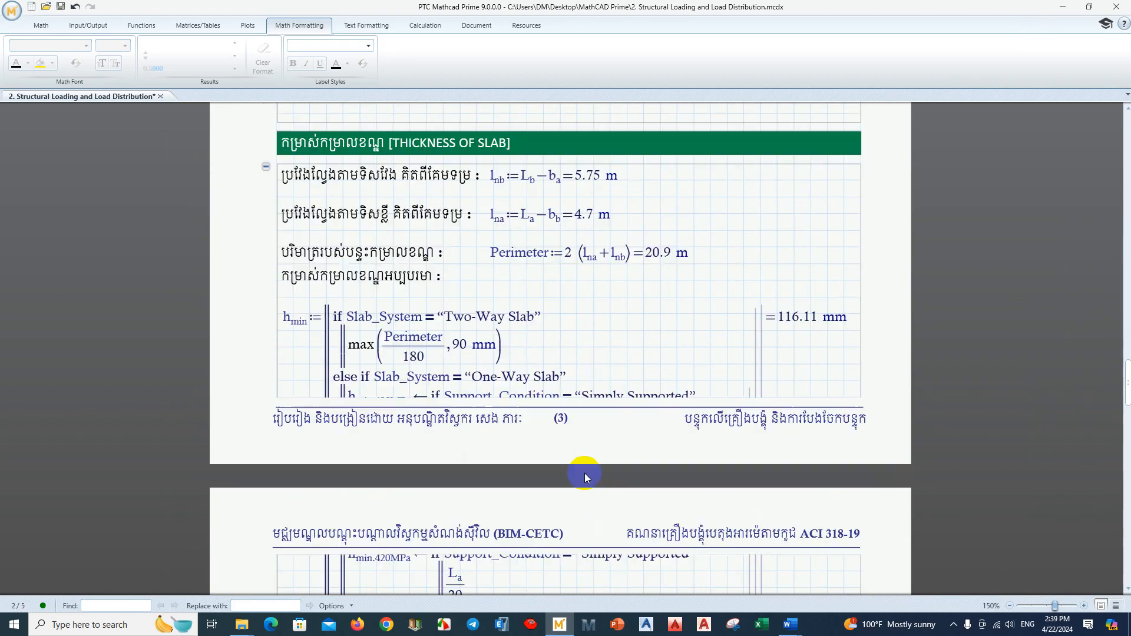
scroll(586, 480, "down", 17)
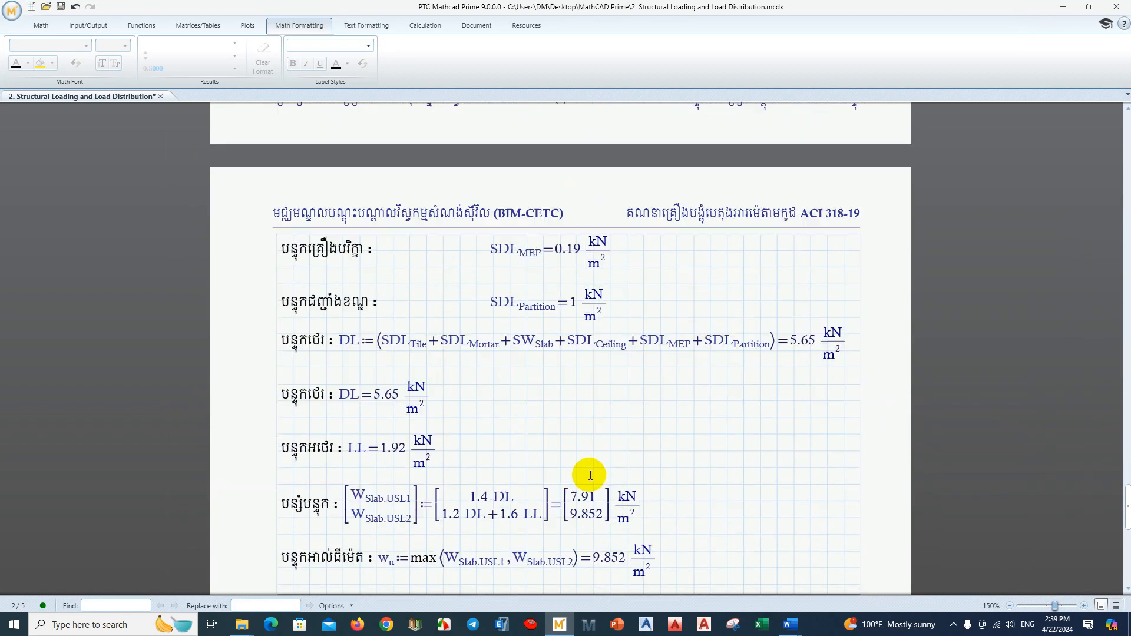
left_click(607, 254)
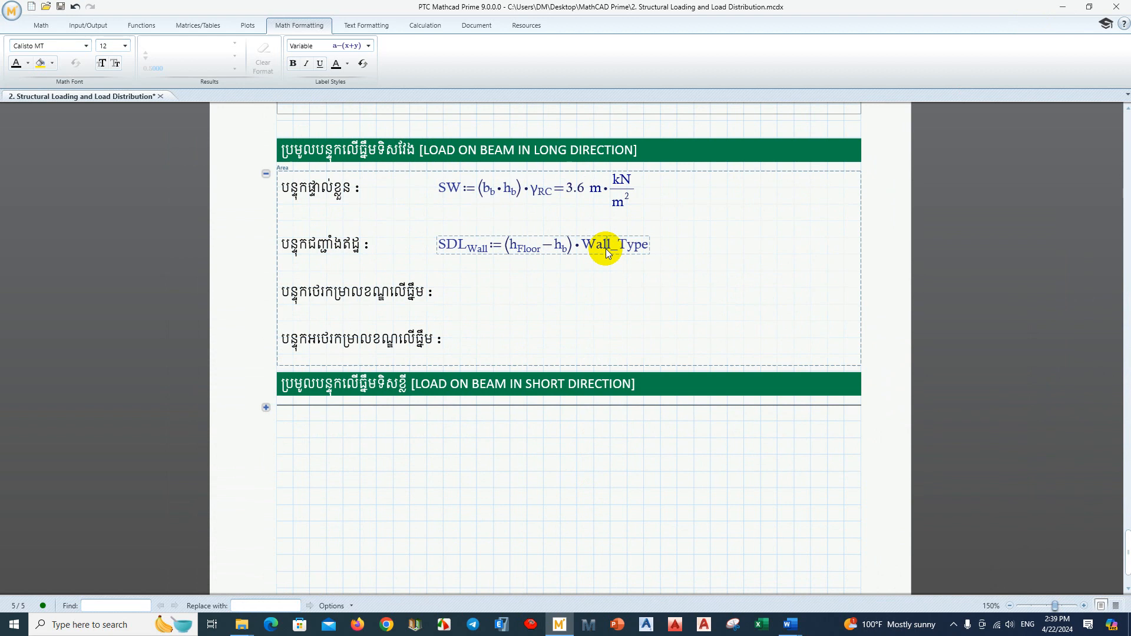
type("=(5.427•10^3)•kg/s^2")
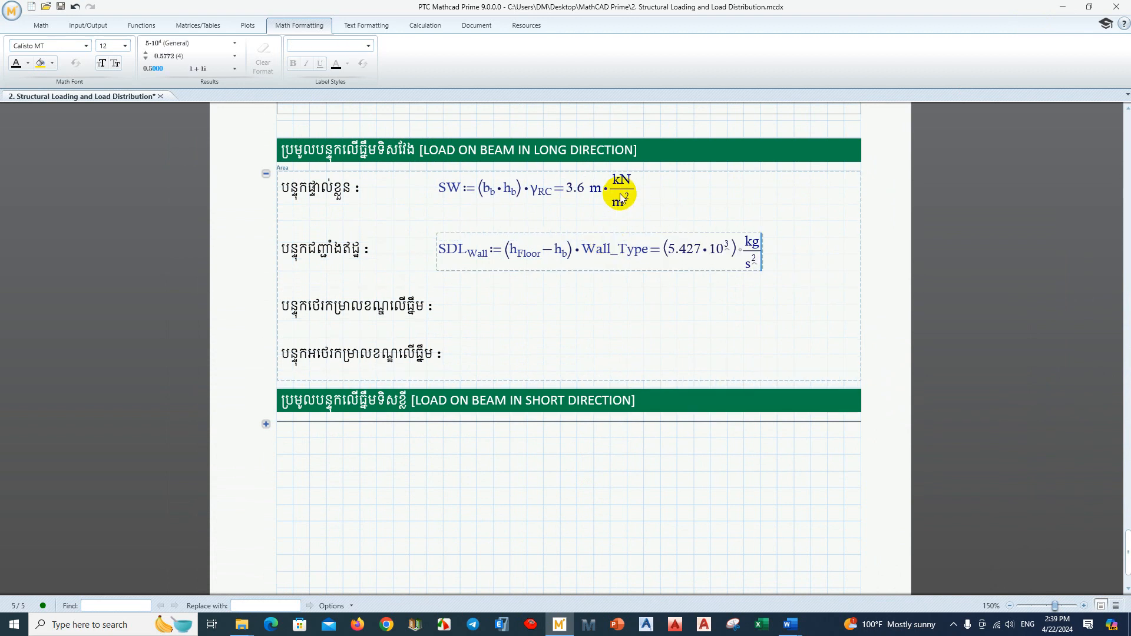
- Try to convert the SW result to kN/m by removing the exponent from the m² in its unit
left_click(623, 202)
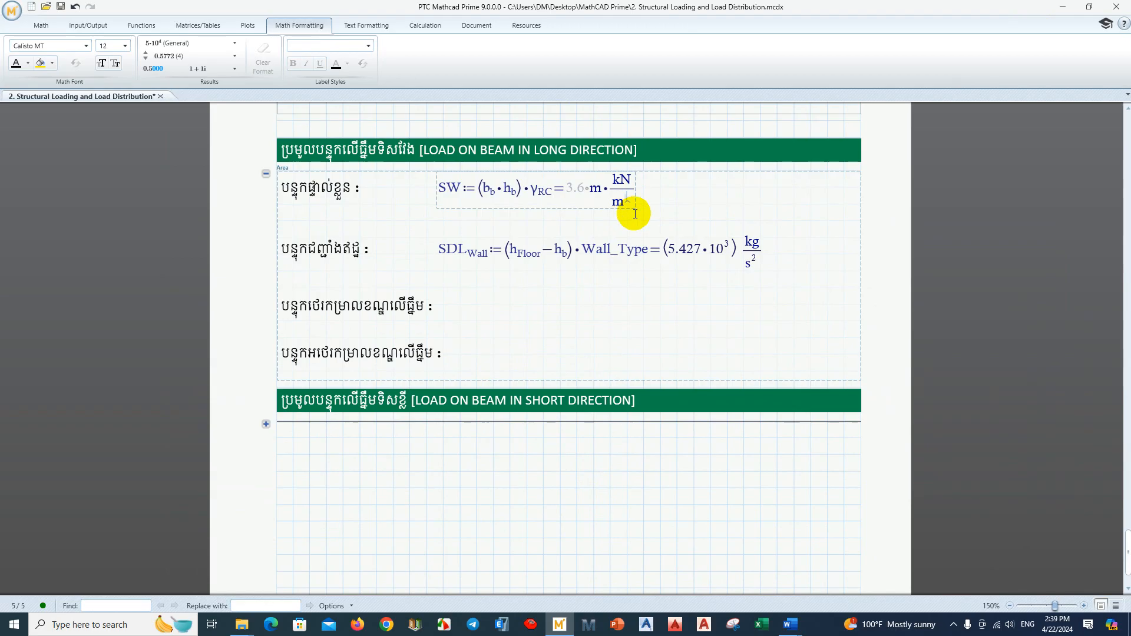
key("BackSpace")
key("BackSpace")
left_click(665, 195)
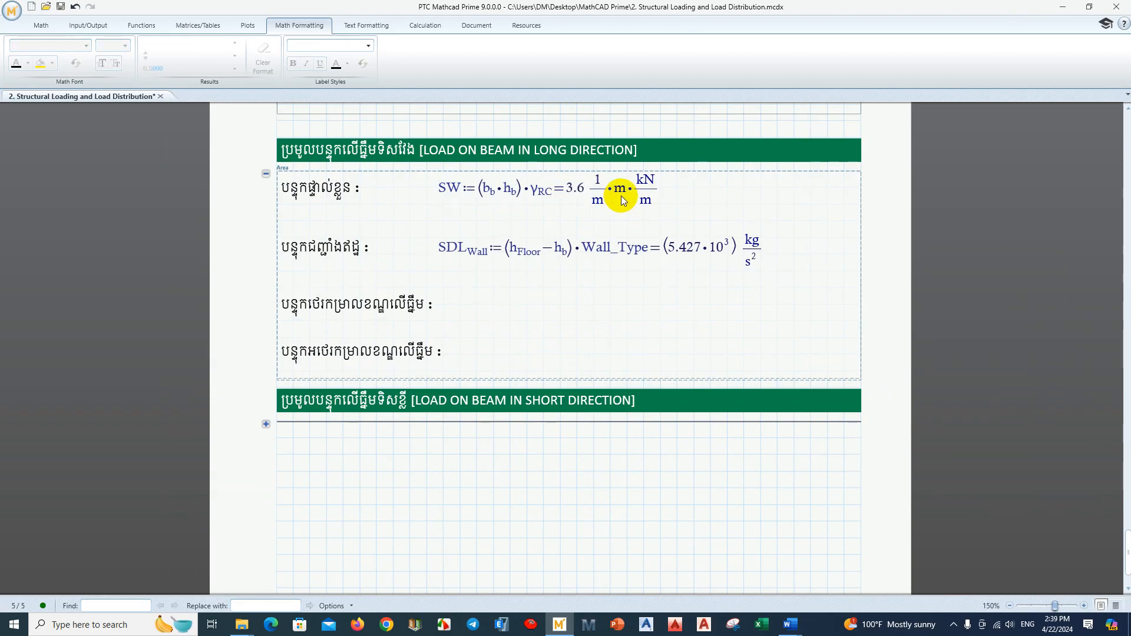
- Replace the unit of the SW result with kN/m in the long-direction beam load section
left_click(607, 187)
double_click(651, 181)
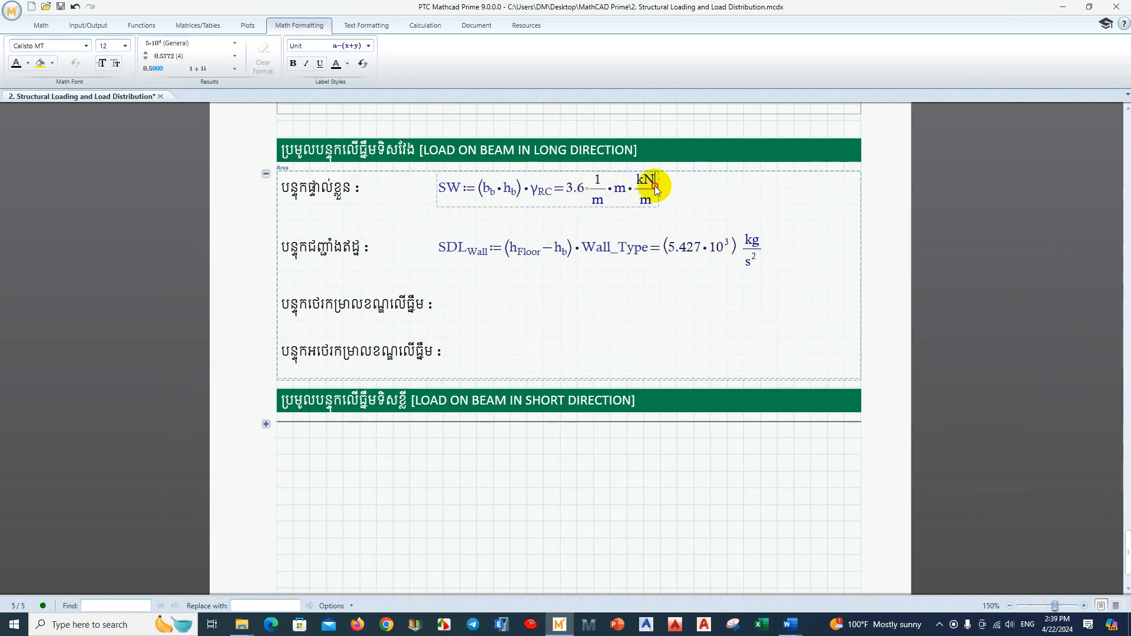
key("BackSpace")
key("BackSpace")
key("BackSpace")
key("BackSpace")
key("BackSpace")
key("BackSpace")
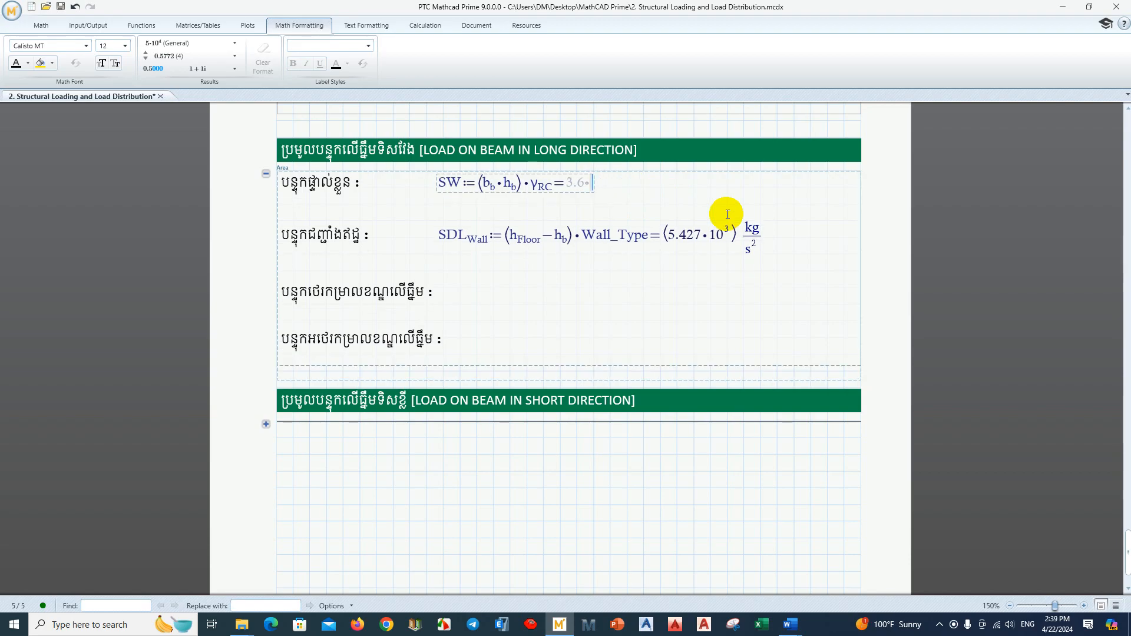
type("kN/")
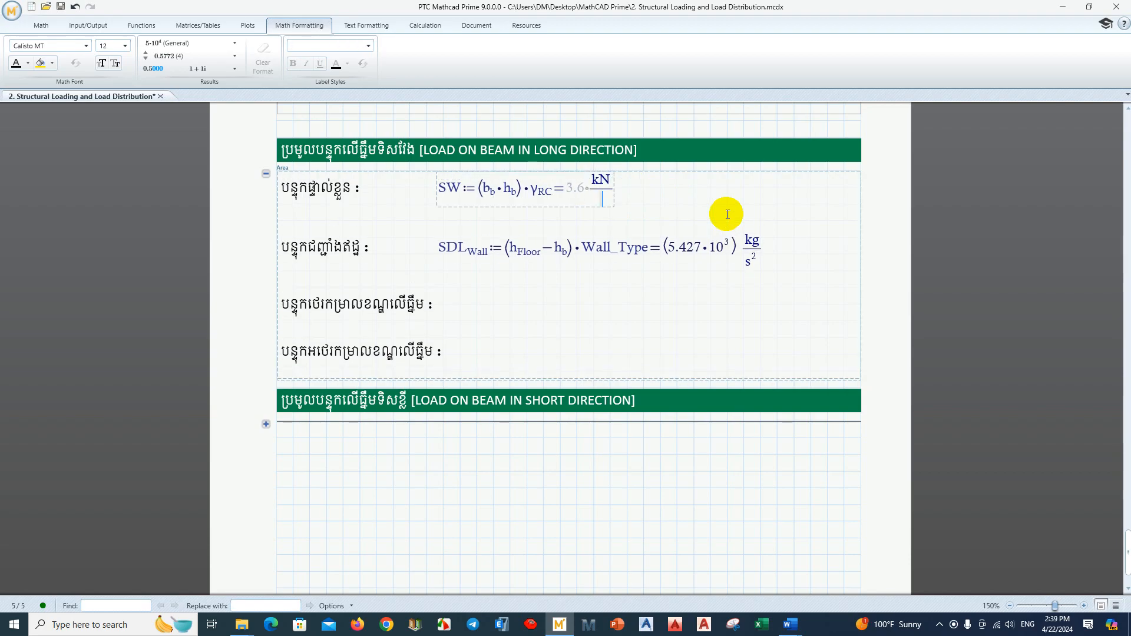
type("m")
key("Return")
- Convert the SDL_Wall result to the unit kN/m
left_click(759, 258)
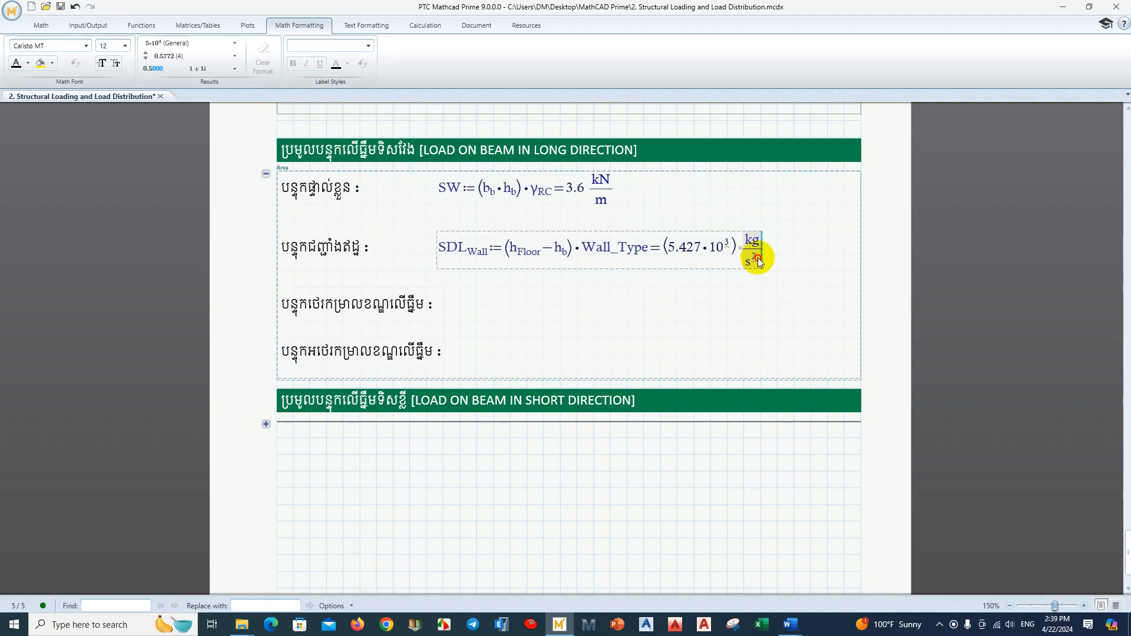
type("kN/m")
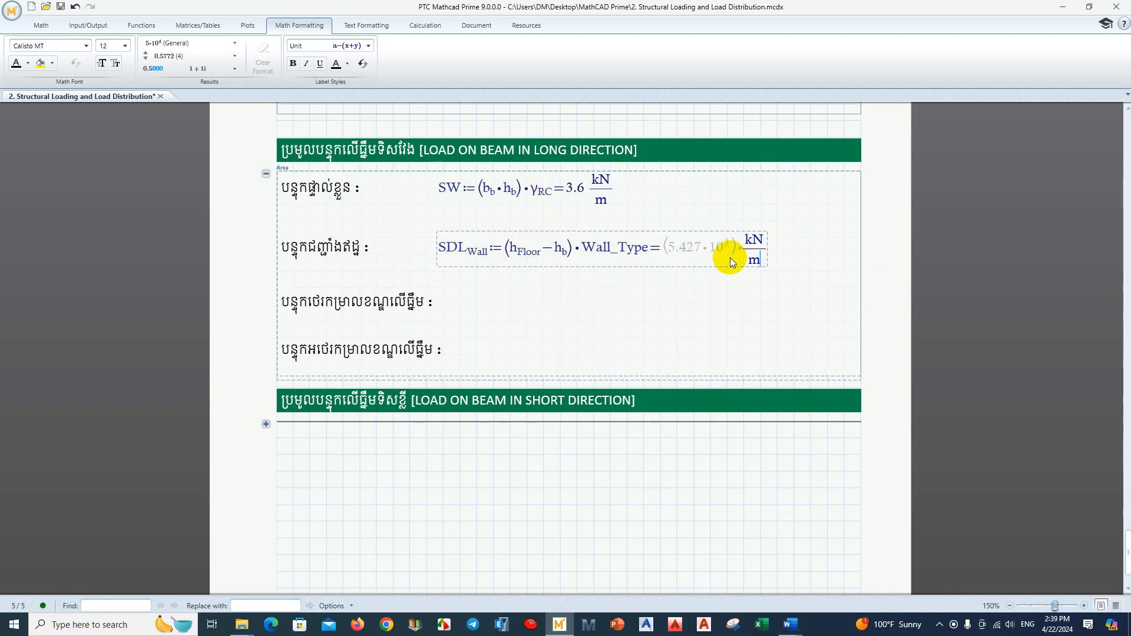
left_click(719, 299)
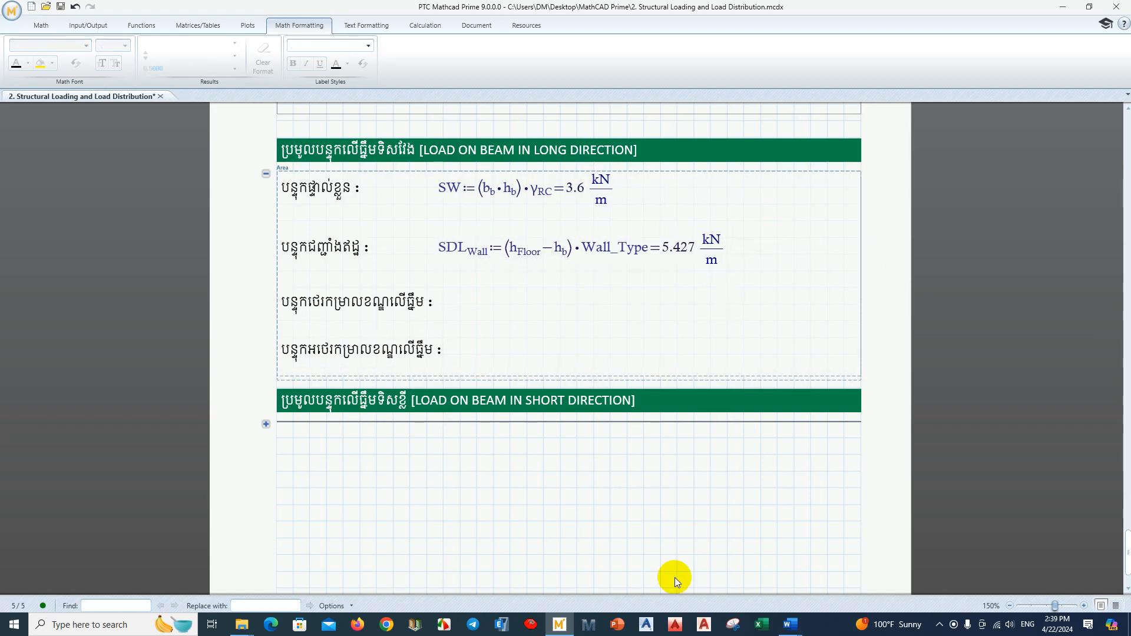
- Switch to the manual solution document in Word and compare its brick wall load line with the SDL_Wall result
mouse_move(790, 624)
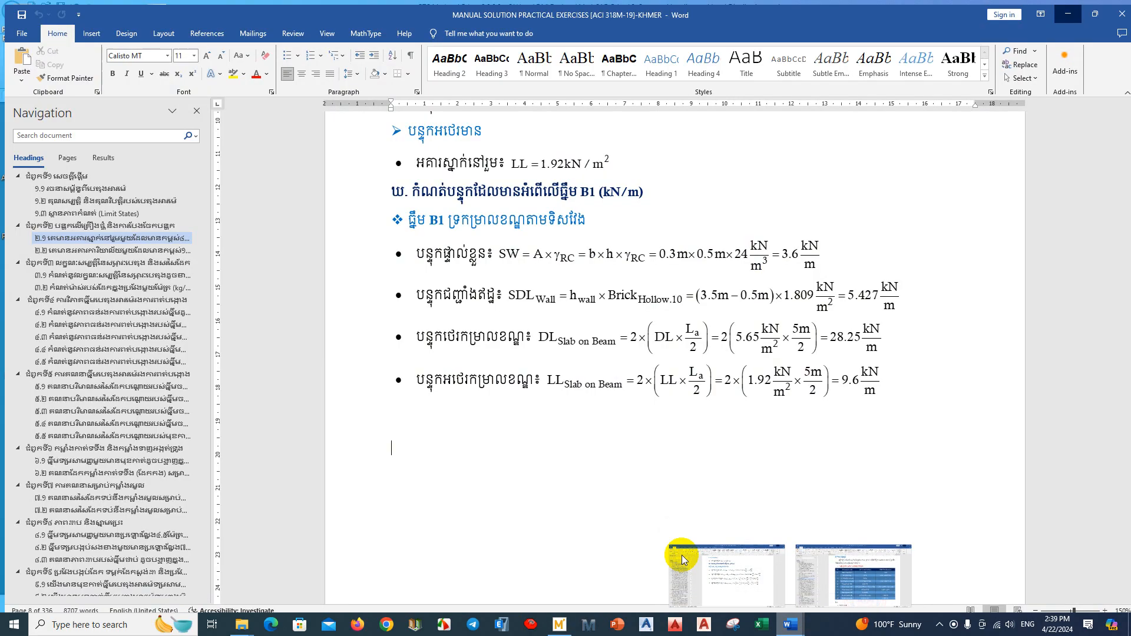
left_click(681, 555)
left_click_drag(875, 285, 399, 284)
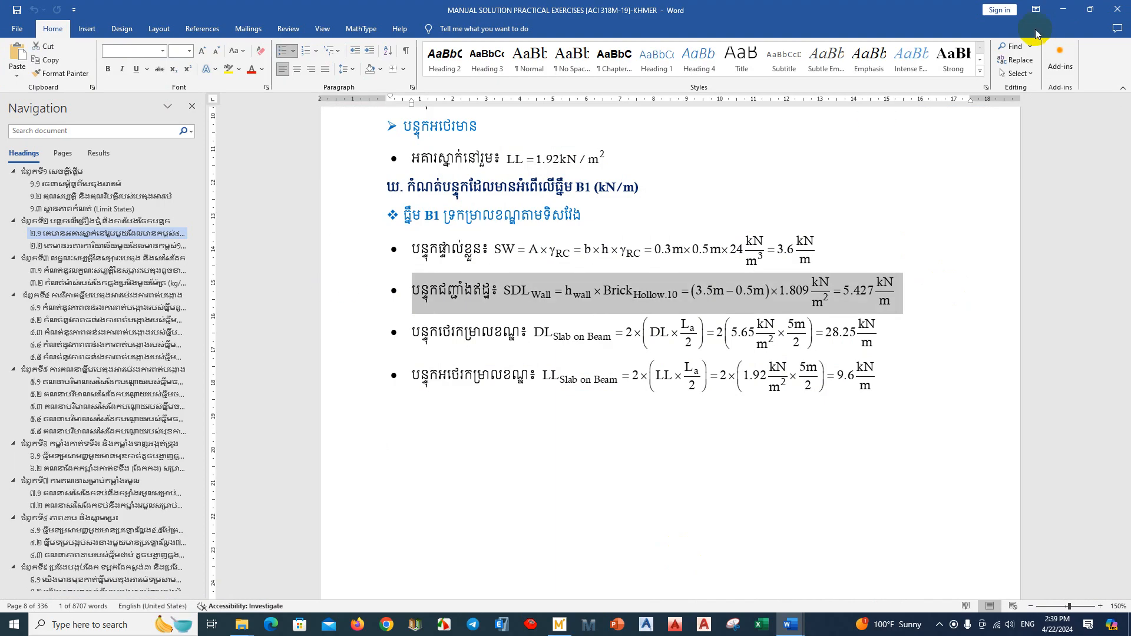
left_click(1059, 11)
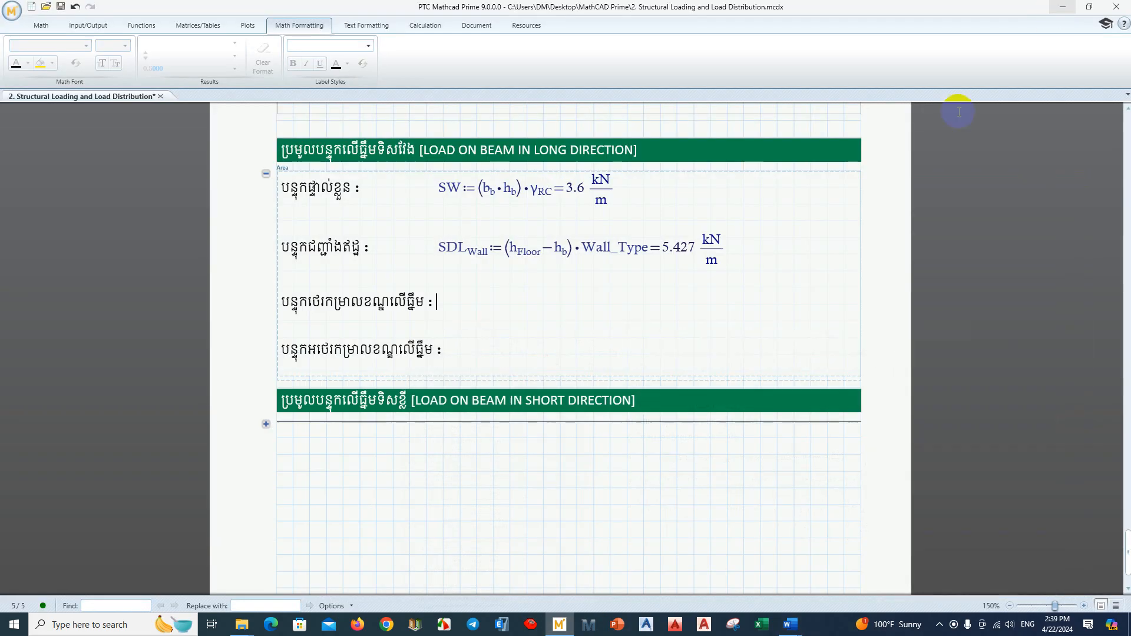
- Examine the beam layout plan under heading 2.1 of the Word manual solution, then return to the Mathcad worksheet
left_click(518, 307)
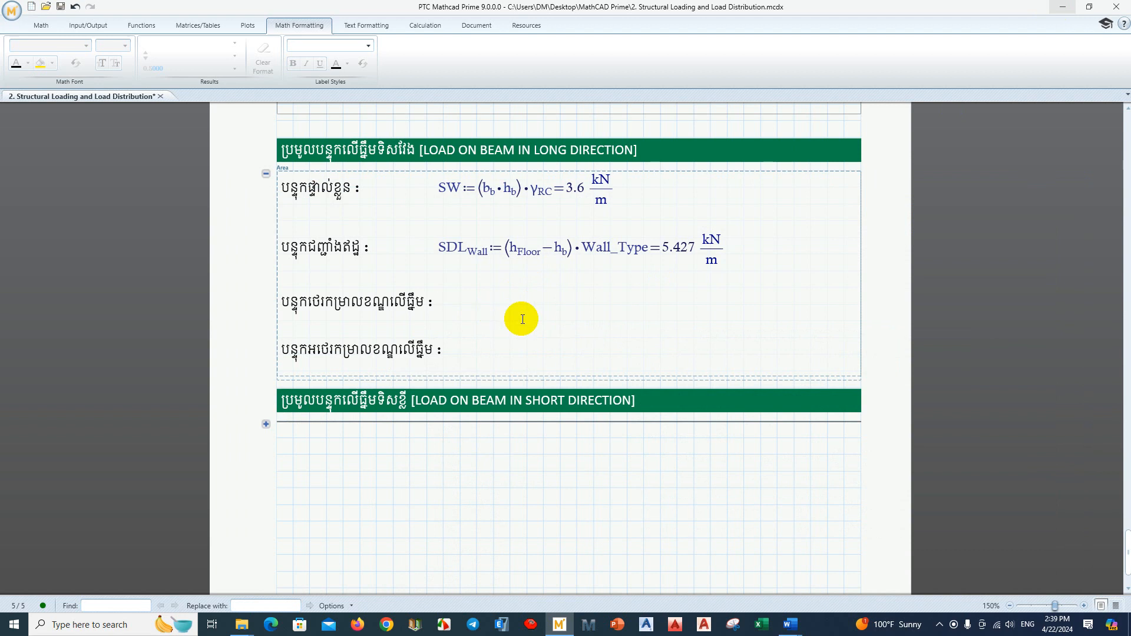
mouse_move(790, 625)
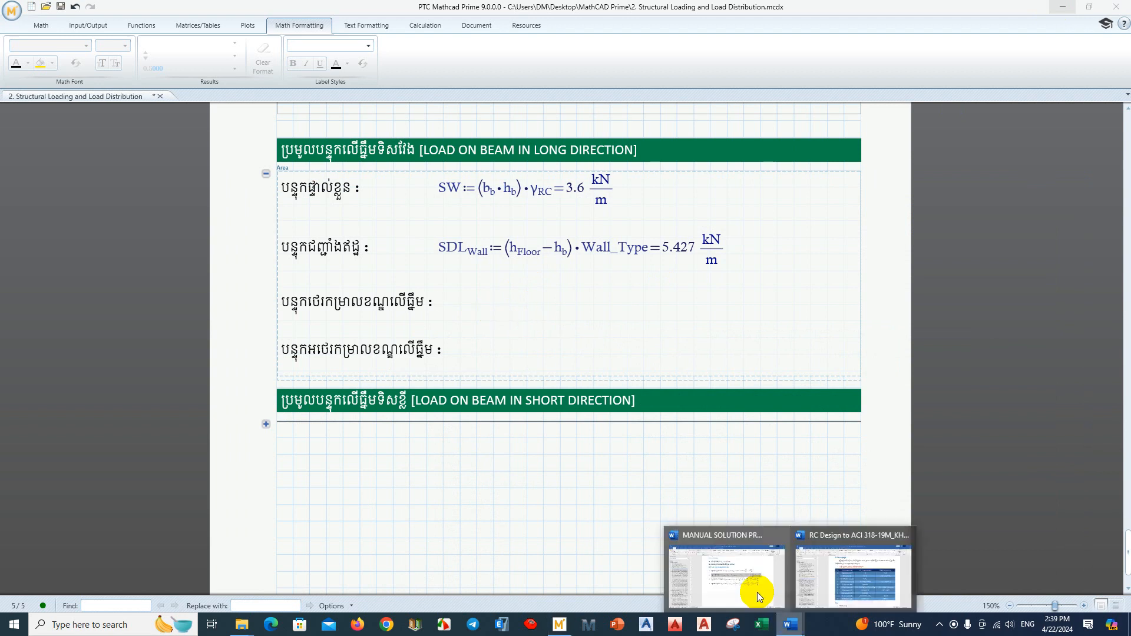
left_click(737, 577)
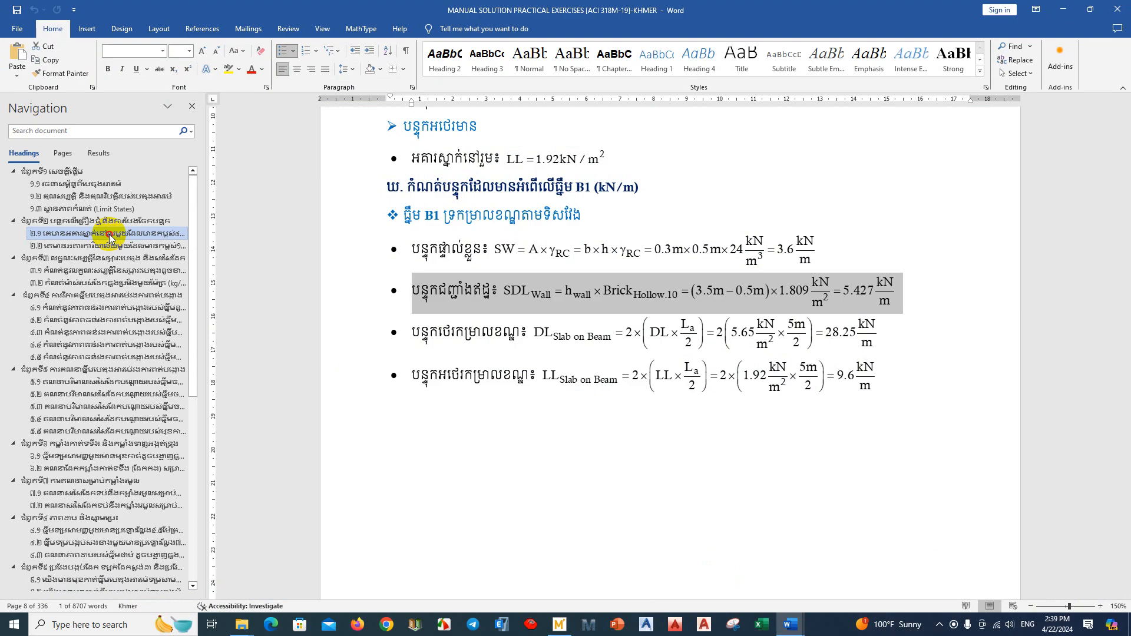
left_click(108, 237)
scroll(538, 468, "down", 1)
scroll(545, 468, "down", 1)
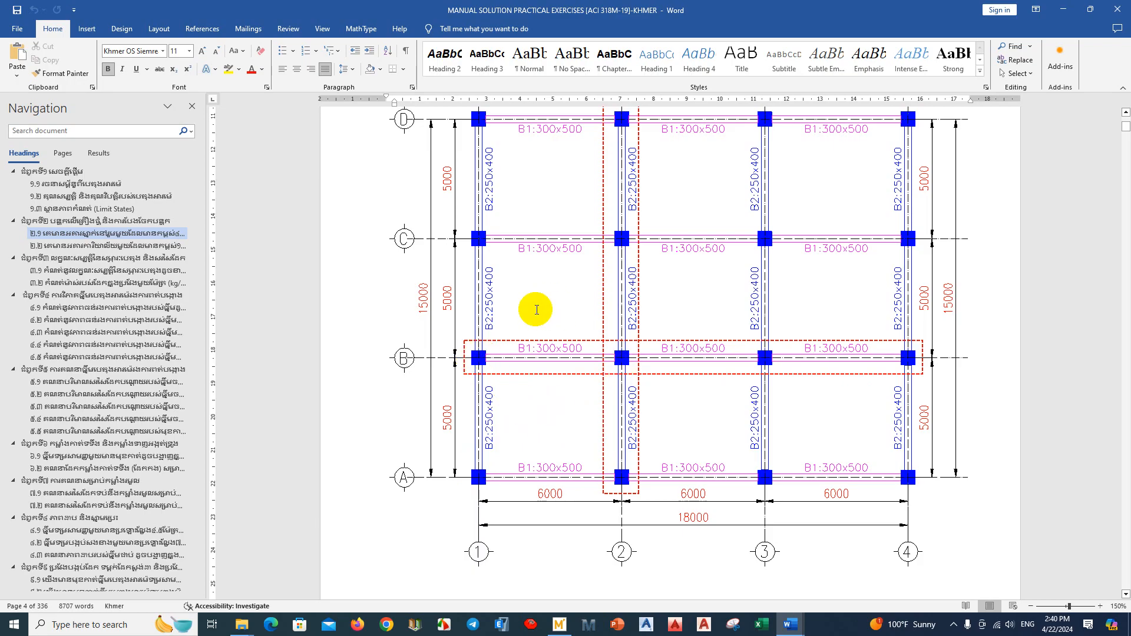
left_click(561, 626)
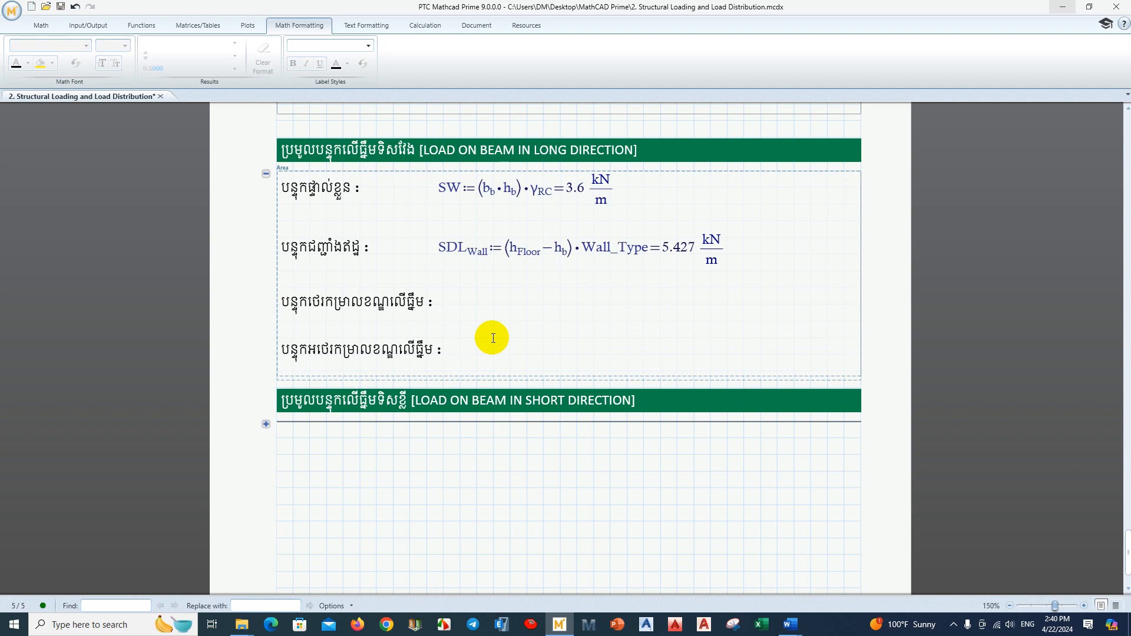
- Start the definition DL_Slab_on_Beam := beside the slab dead load label, with Slab_on_Beam as subscript
key("ctrl+shift+m")
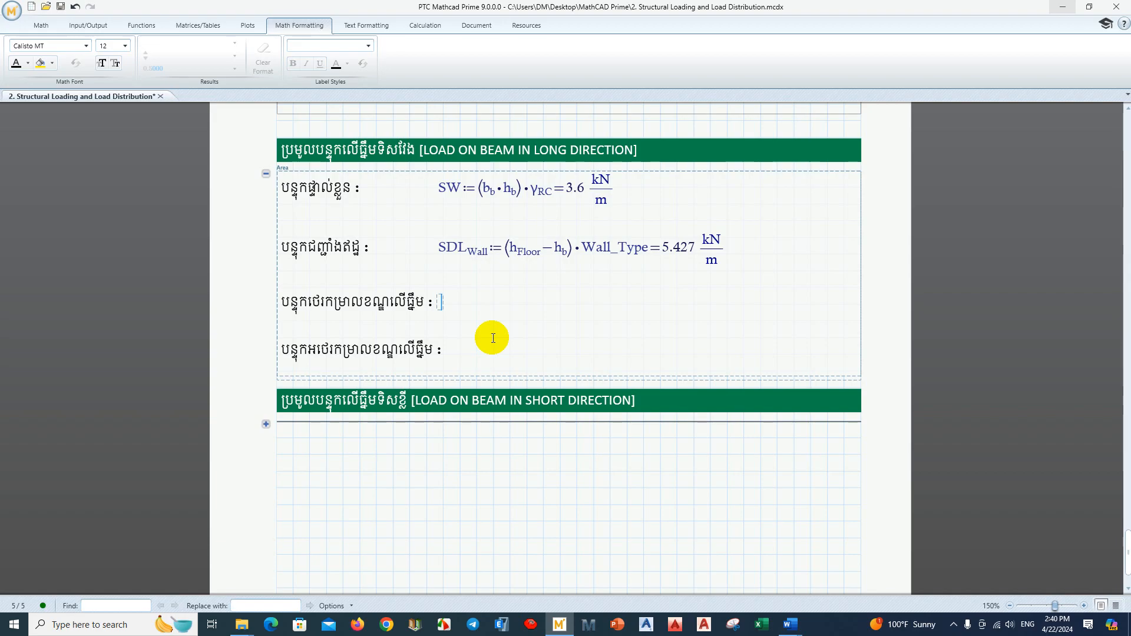
type("DL_Slab")
key("BackSpace")
key("BackSpace")
key("BackSpace")
key("BackSpace")
key("BackSpace")
type("_Slab")
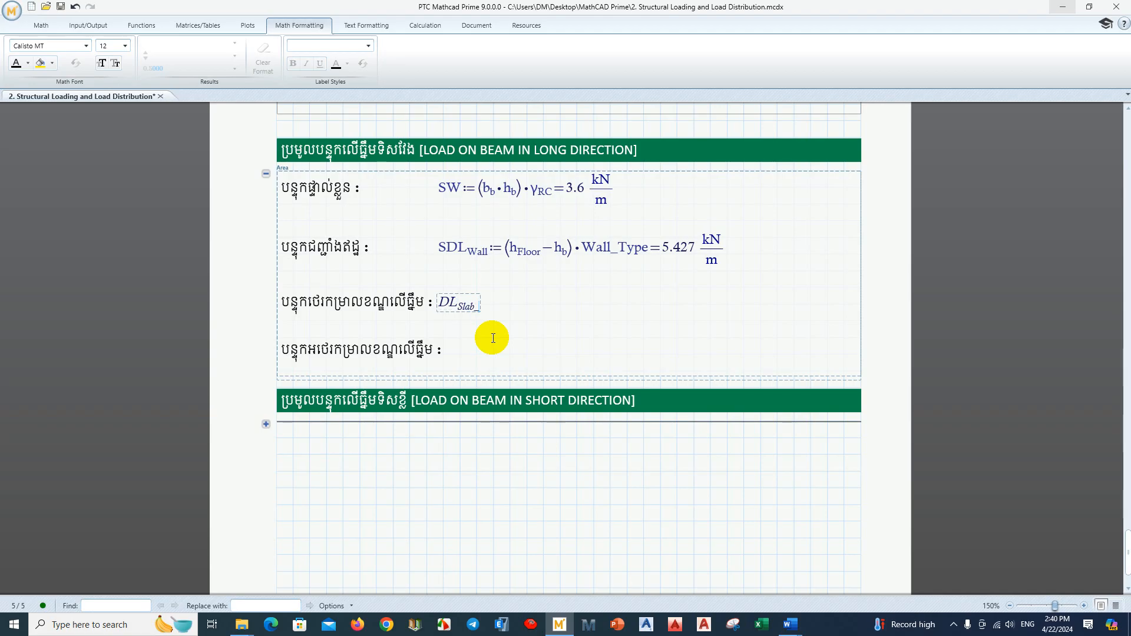
type("_on_Beam:=")
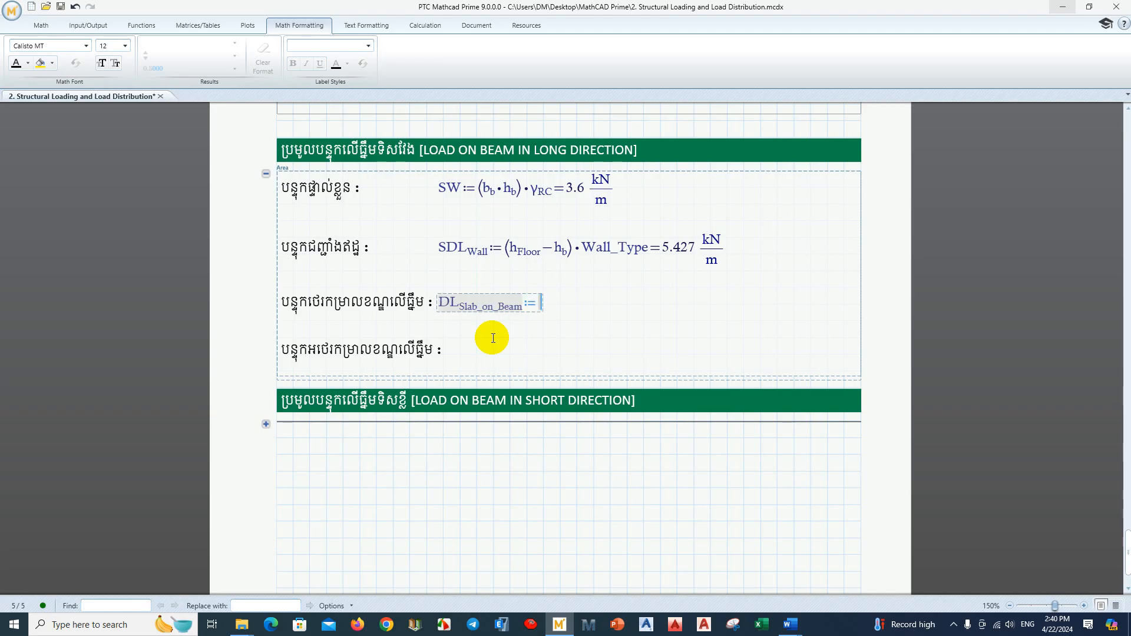
- Add a program block to the DL_Slab_on_Beam definition with an if condition comparing Slab_System to a string beginning "Two"
type("]")
key("ctrl+braceright")
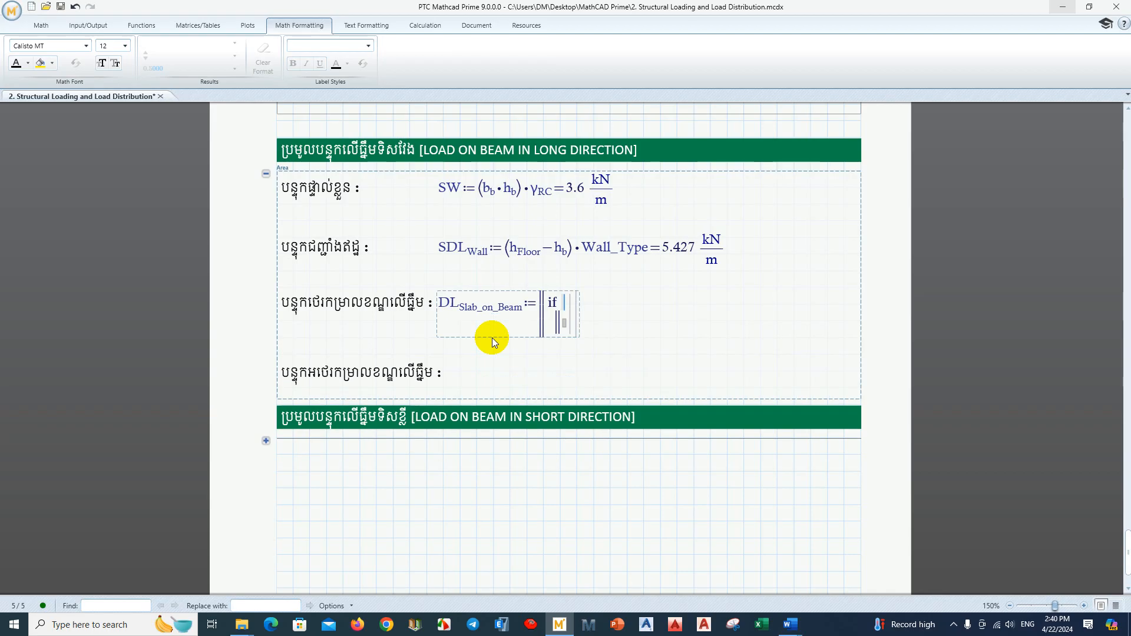
type("Sla")
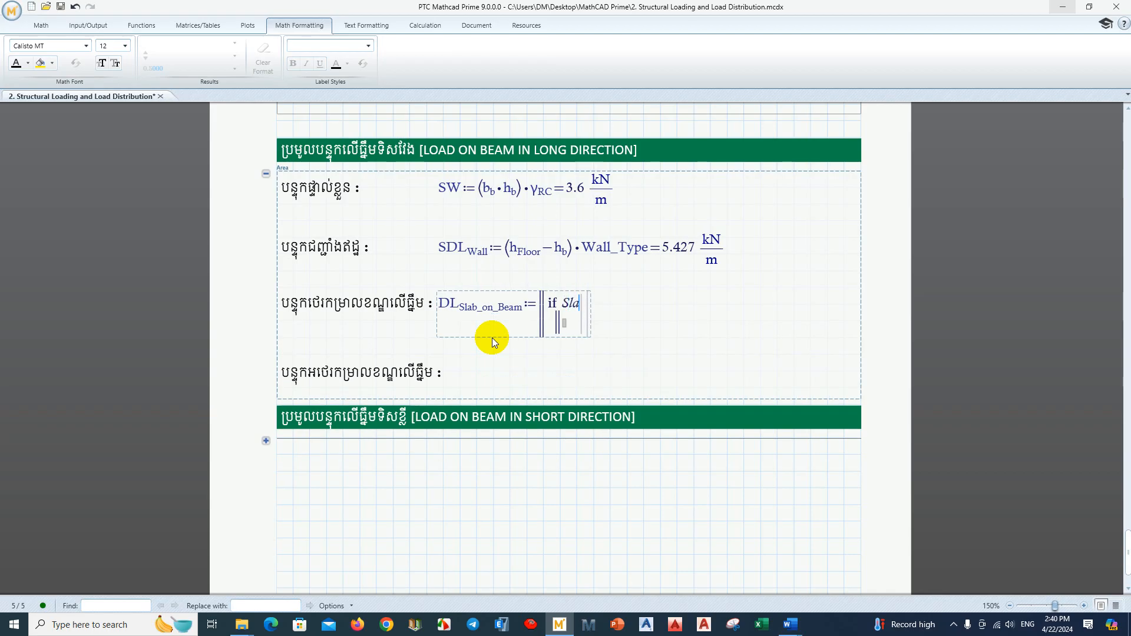
type("b_S")
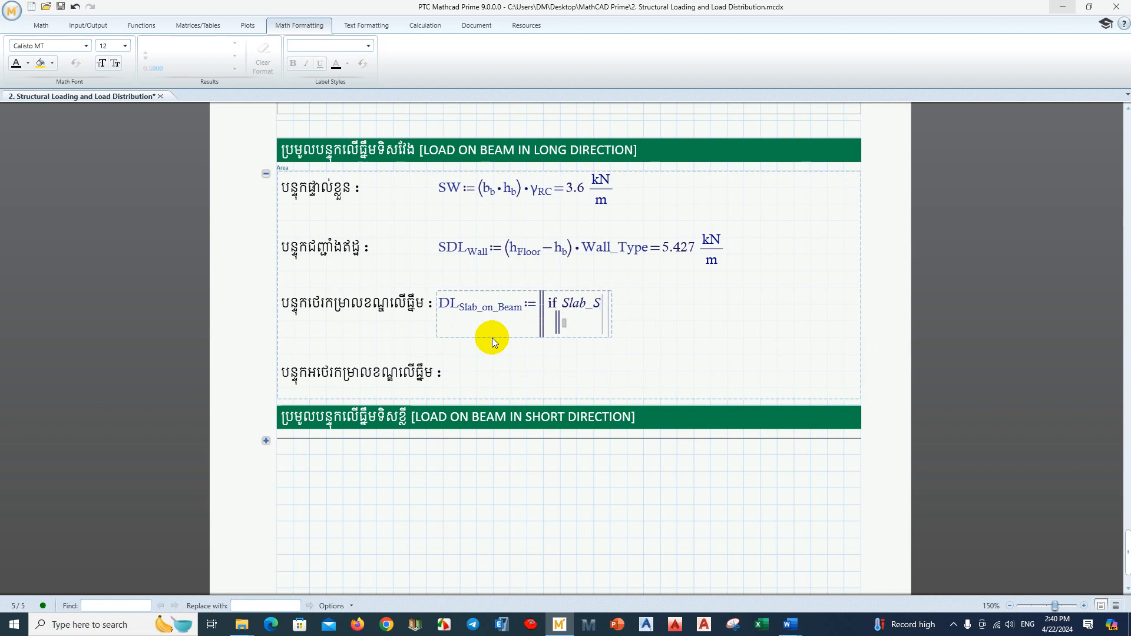
type("ystem")
key("ctrl+equal")
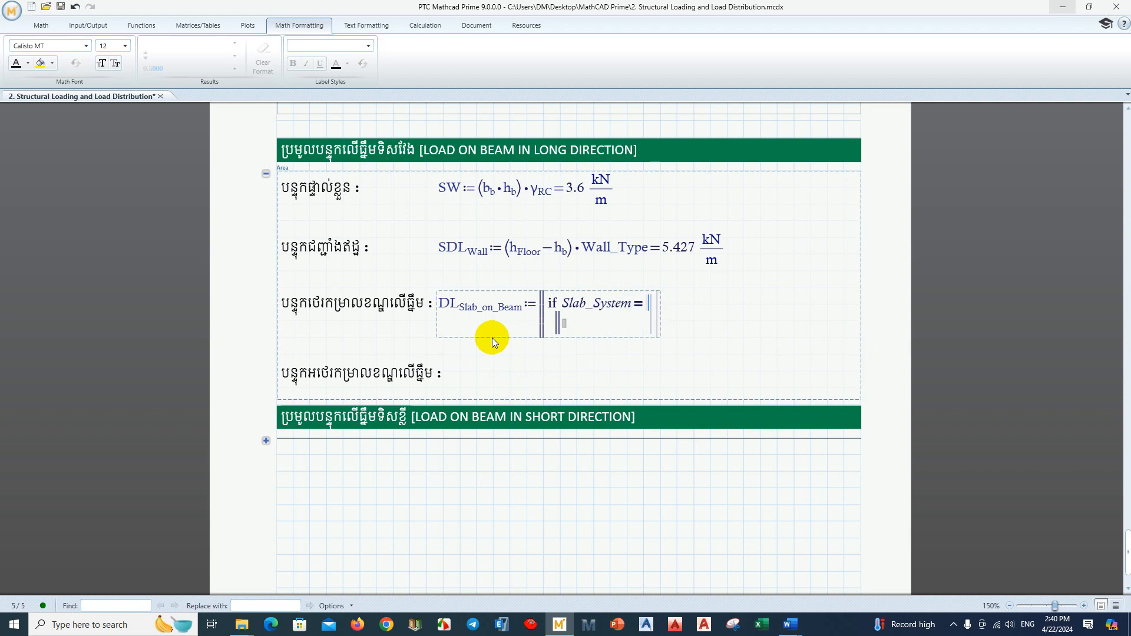
key("shift+apostrophe")
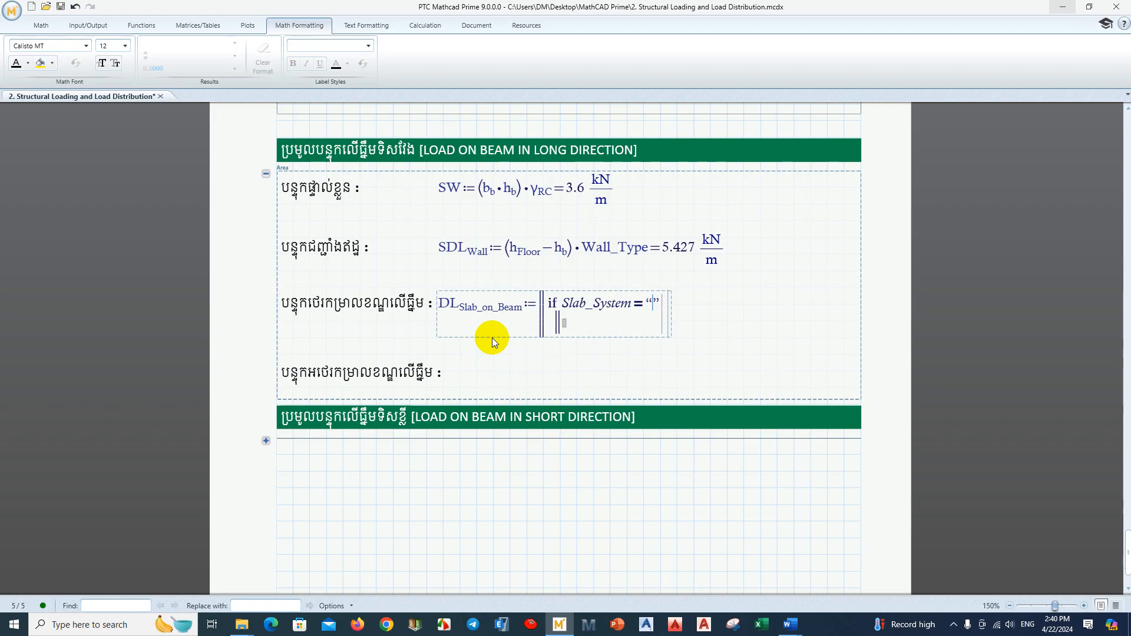
type("Two")
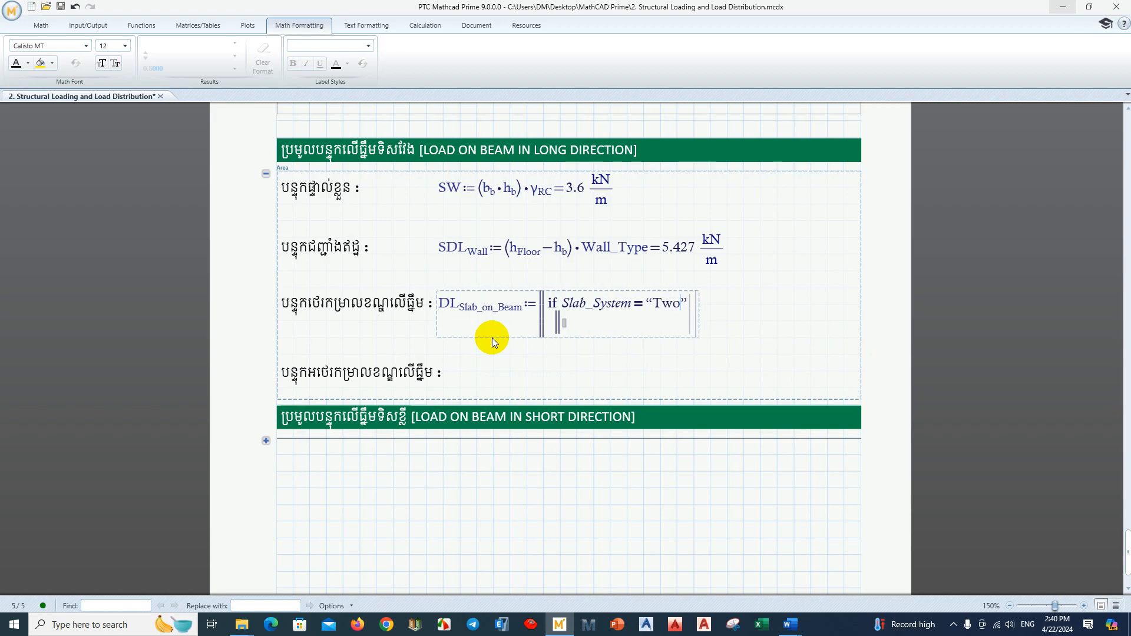